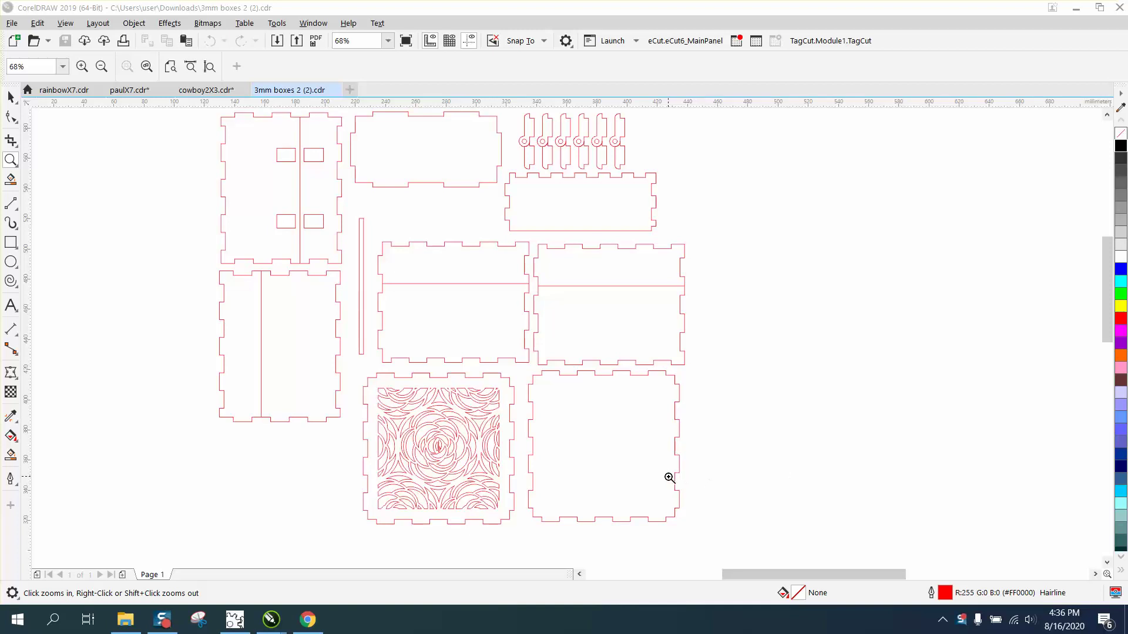
- Rotate the top-left box piece through 90°, 270° and then 180°, and move it to the right
drag(517, 119, 645, 154)
scroll(495, 252, down, 5)
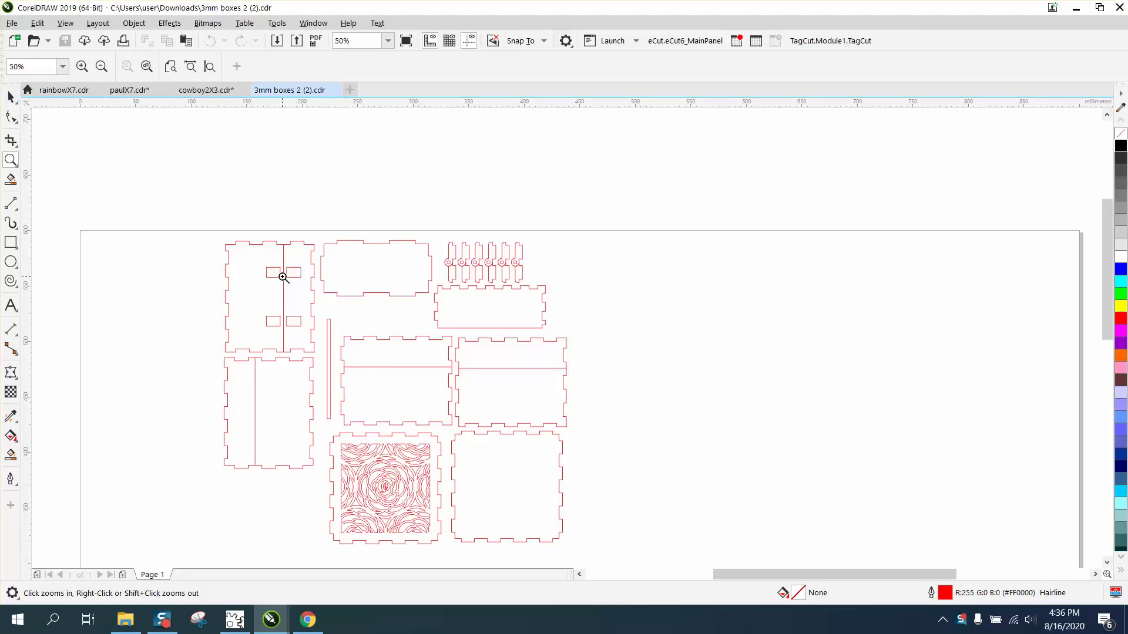
click(11, 97)
click(258, 274)
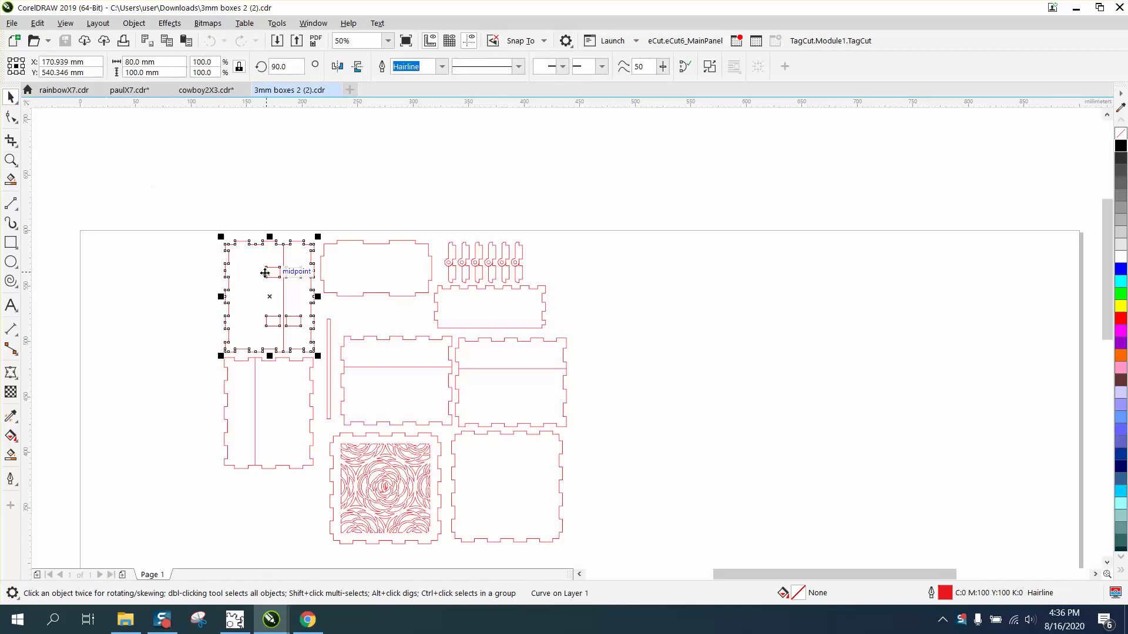
drag(301, 66, 255, 66)
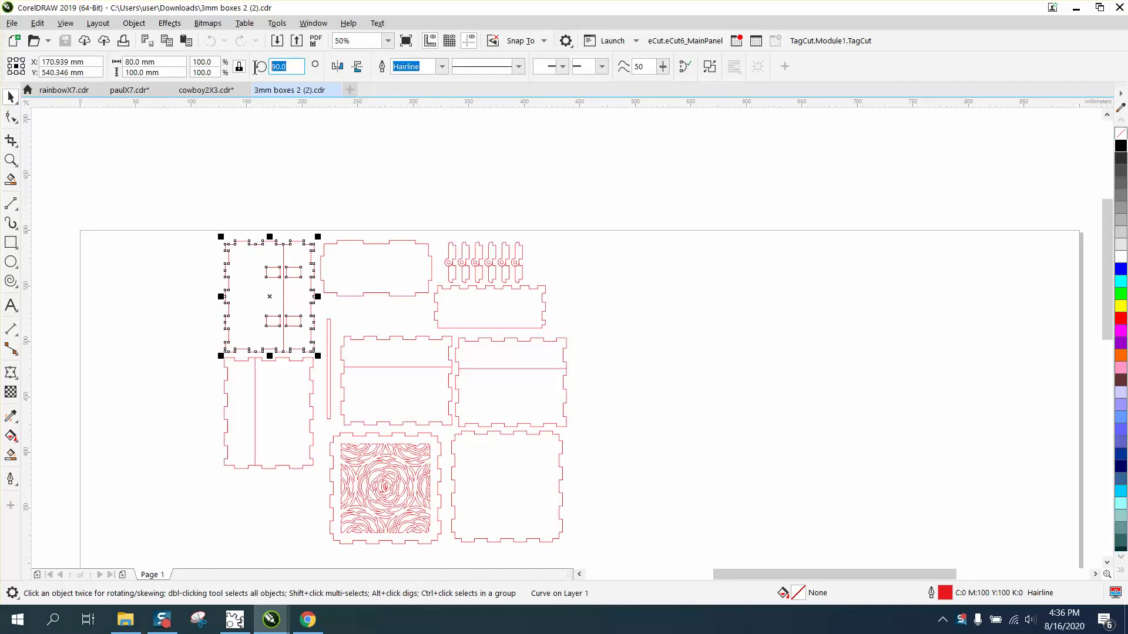
key(Return)
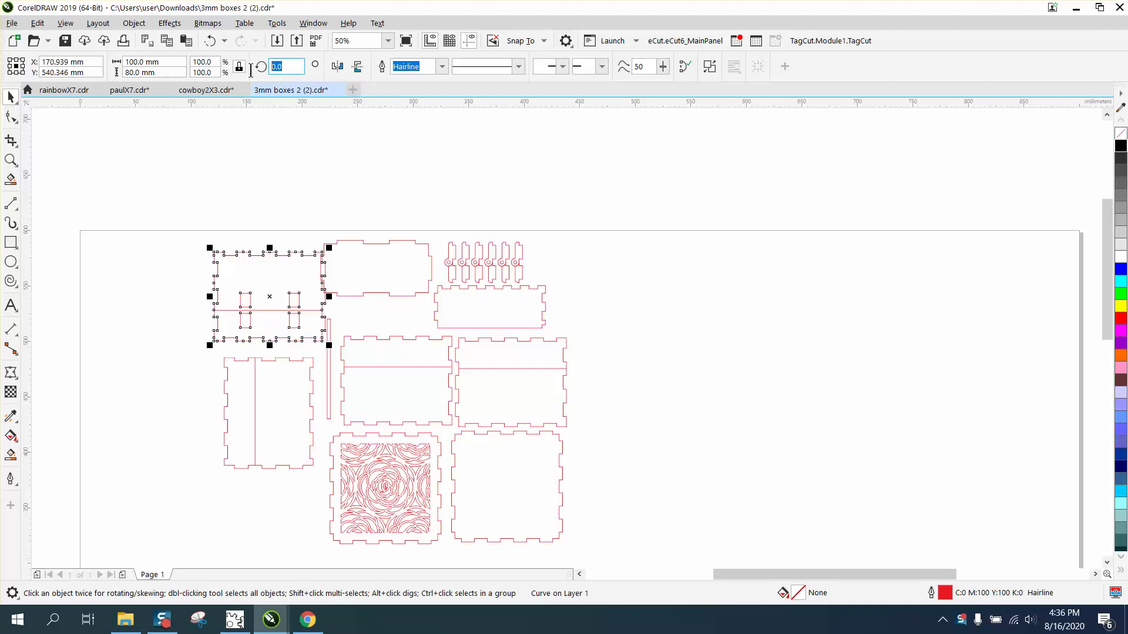
text(270)
key(Return)
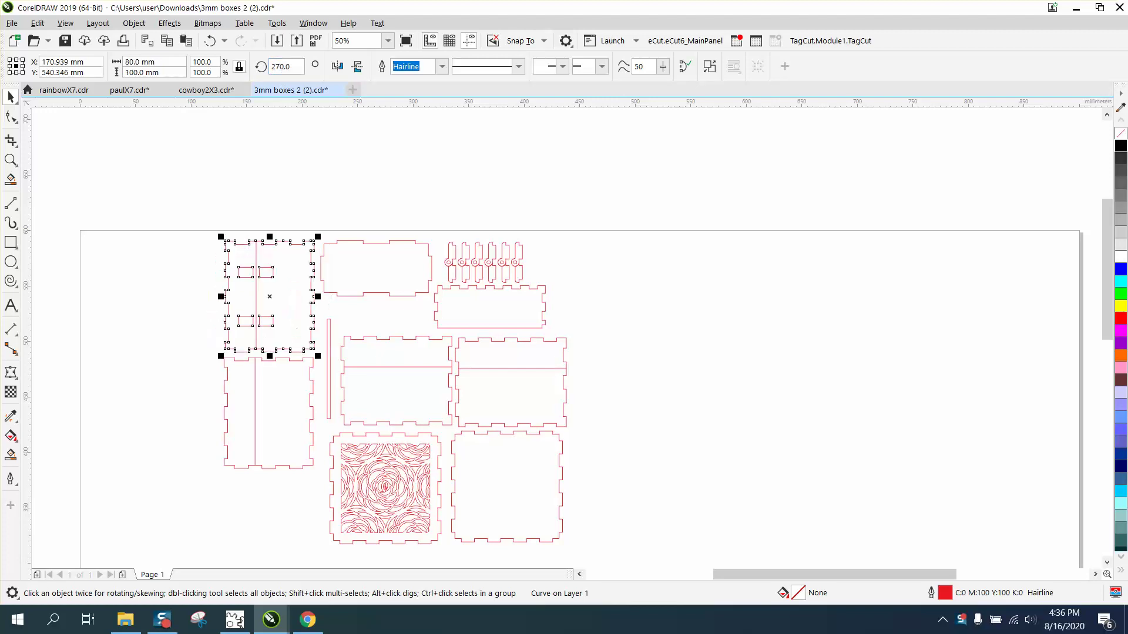
double_click(297, 66)
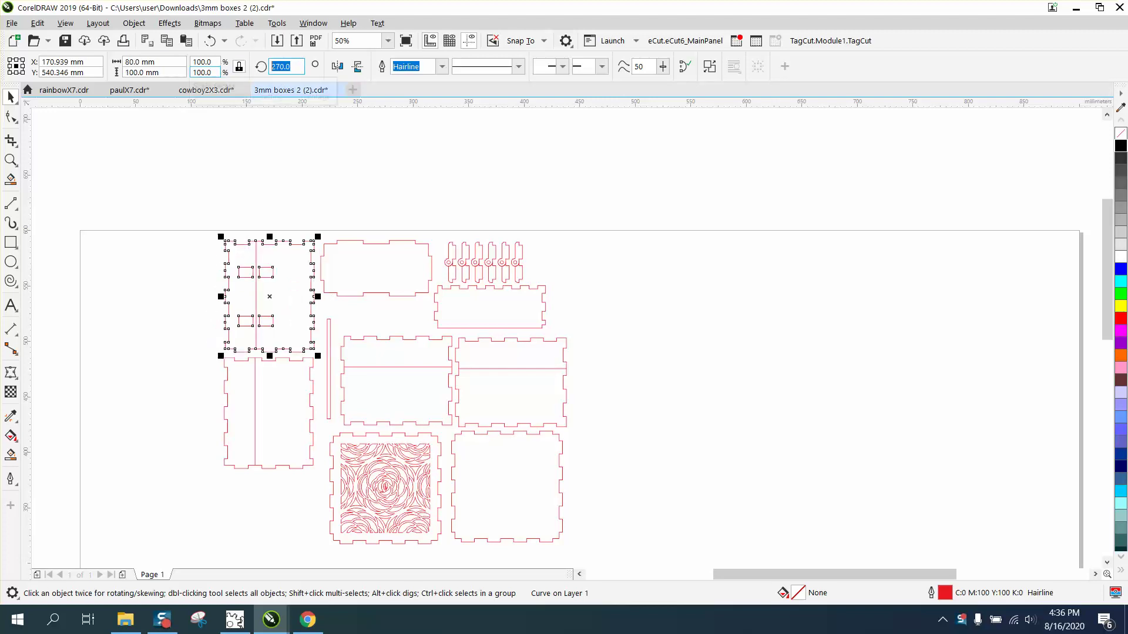
text(180)
key(Return)
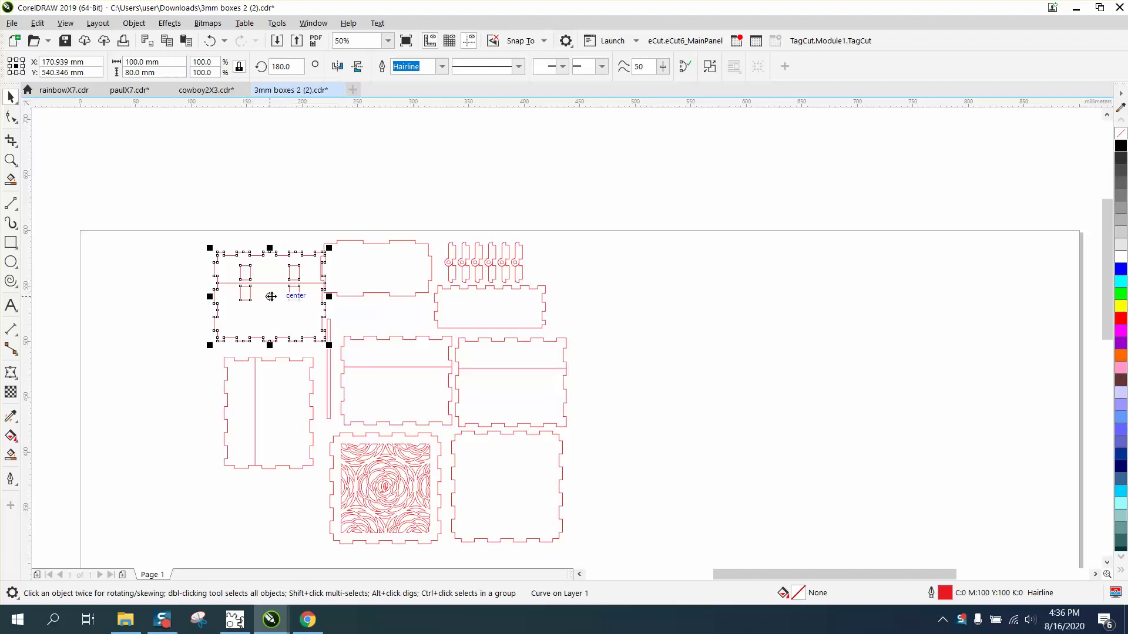
drag(272, 297, 693, 386)
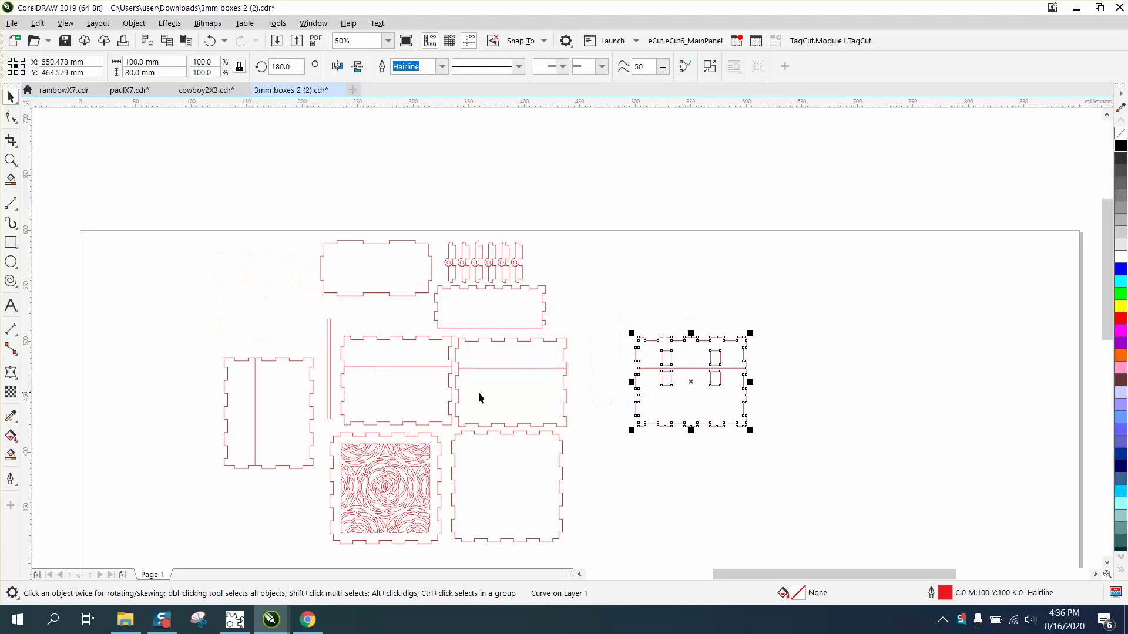
- Rotate the left wall to 90°, mirror it, and place it beside the right-hand pieces
click(292, 393)
double_click(288, 65)
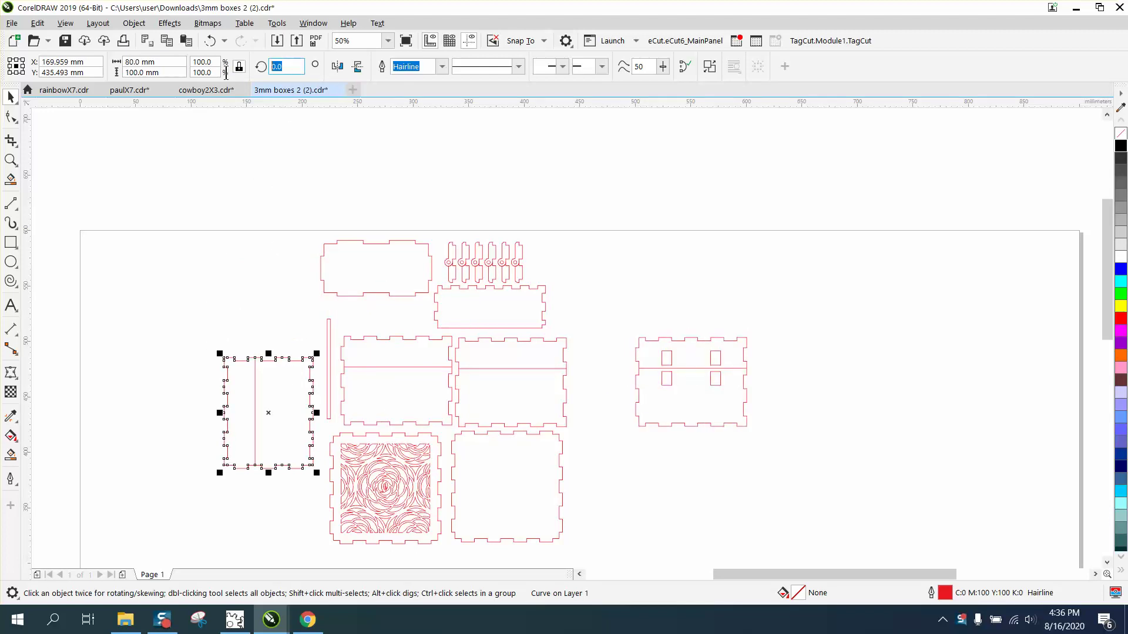
text(180)
key(Return)
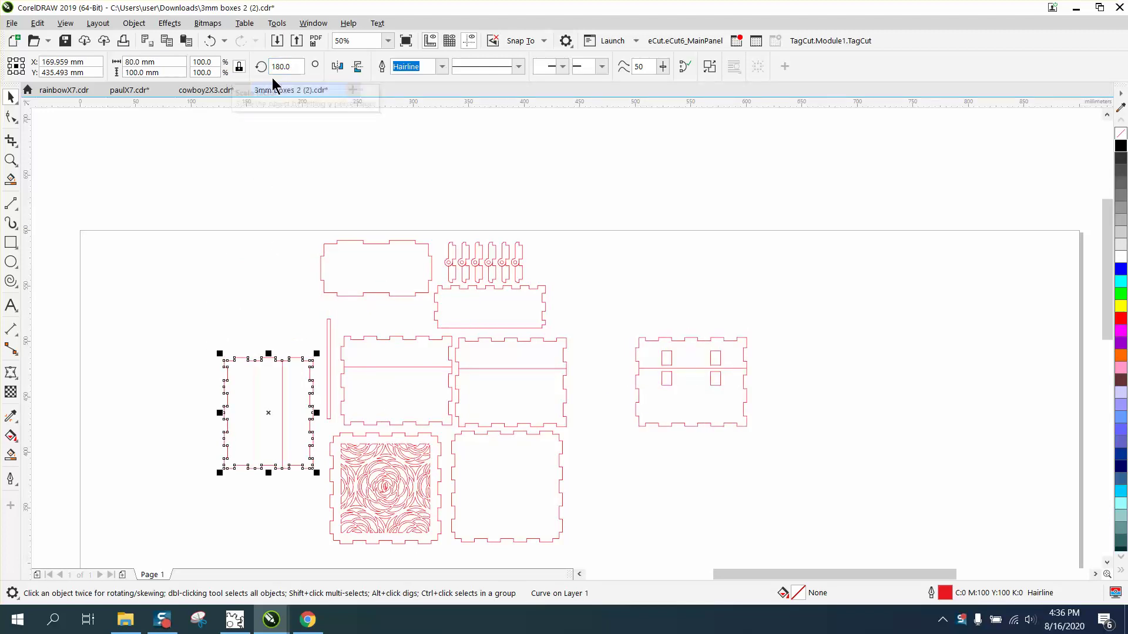
double_click(282, 67)
text(90)
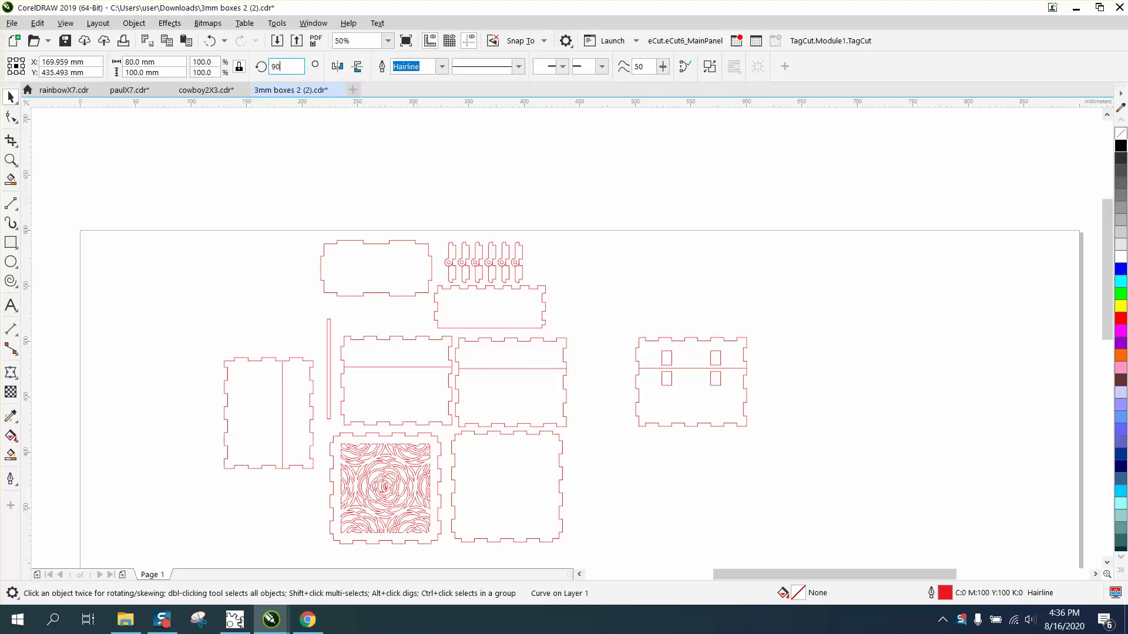
key(Return)
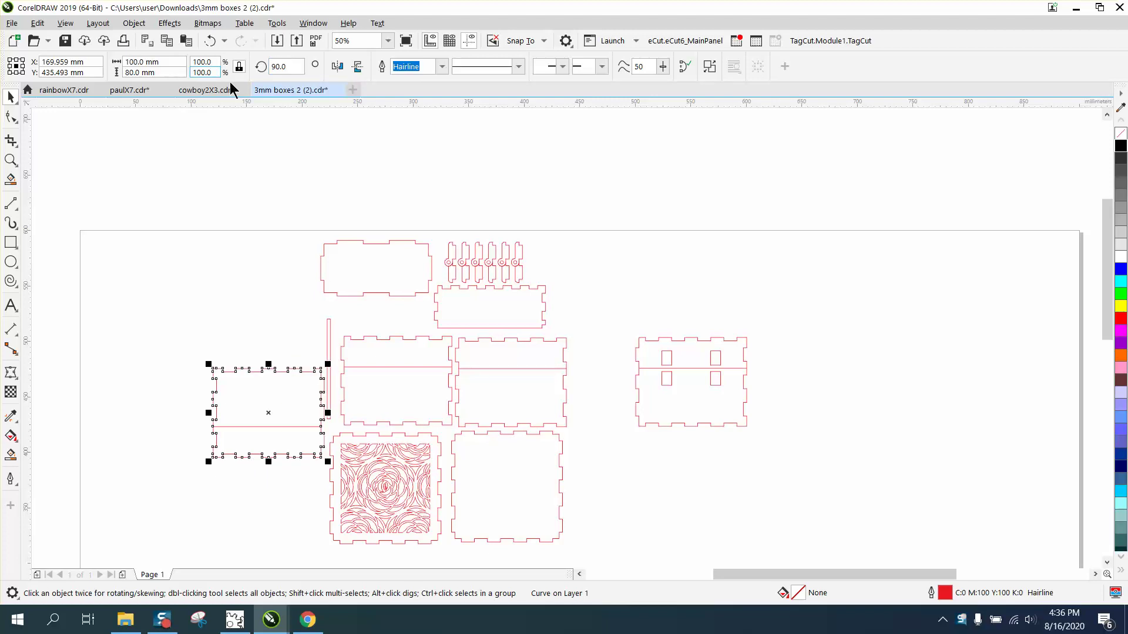
click(356, 67)
drag(268, 413, 810, 390)
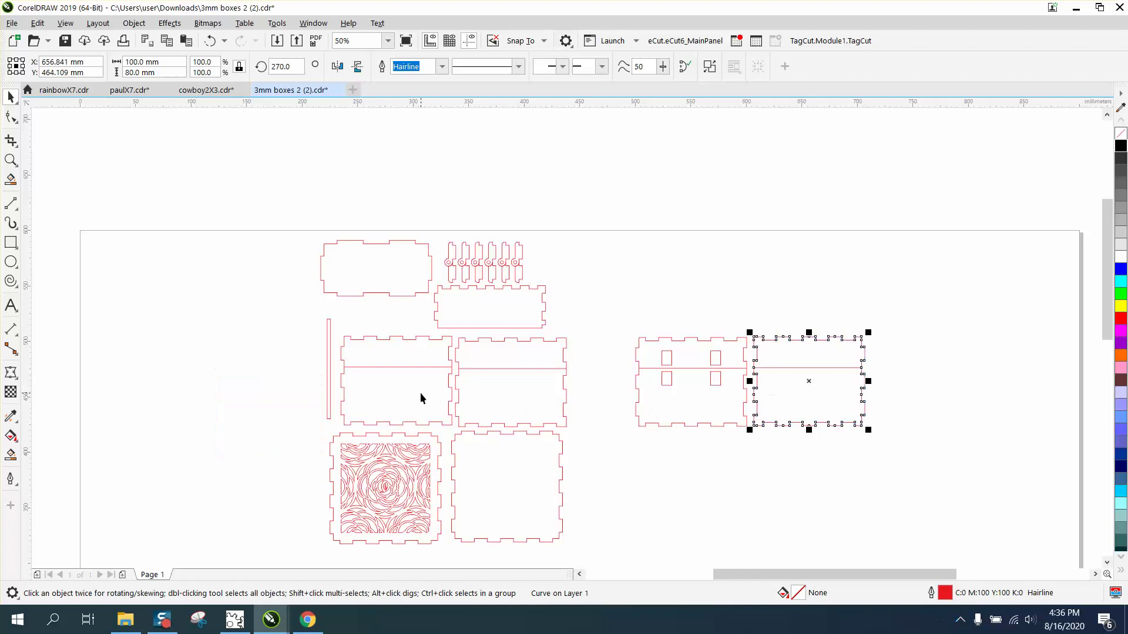
- Add the last two side walls to the row and move the square and rose panels up beside them
drag(420, 392, 951, 392)
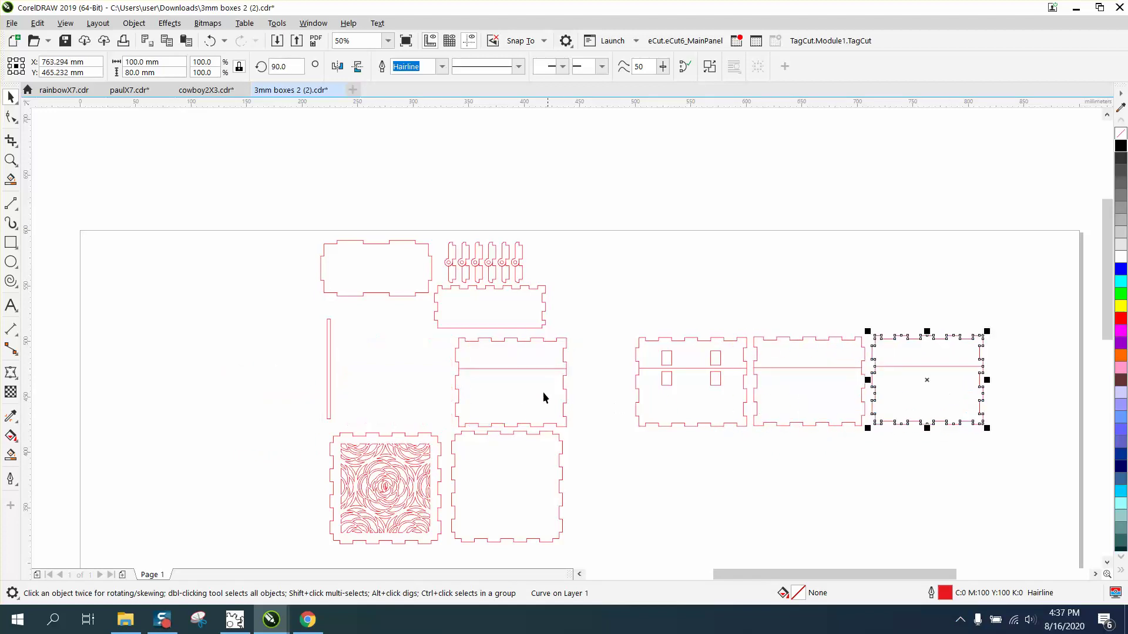
drag(513, 387, 1056, 383)
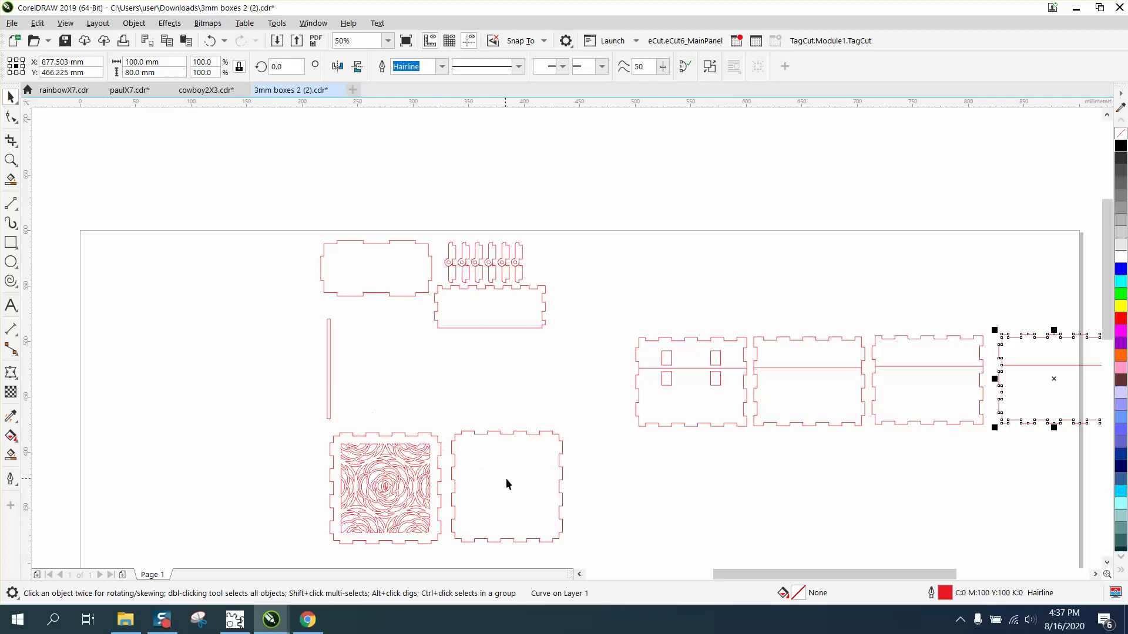
drag(506, 484, 519, 428)
drag(376, 494, 436, 413)
drag(251, 211, 579, 335)
- Move the top pieces and thin strip aside, then place the six panels on the page with their tops aligned
drag(469, 290, 448, 201)
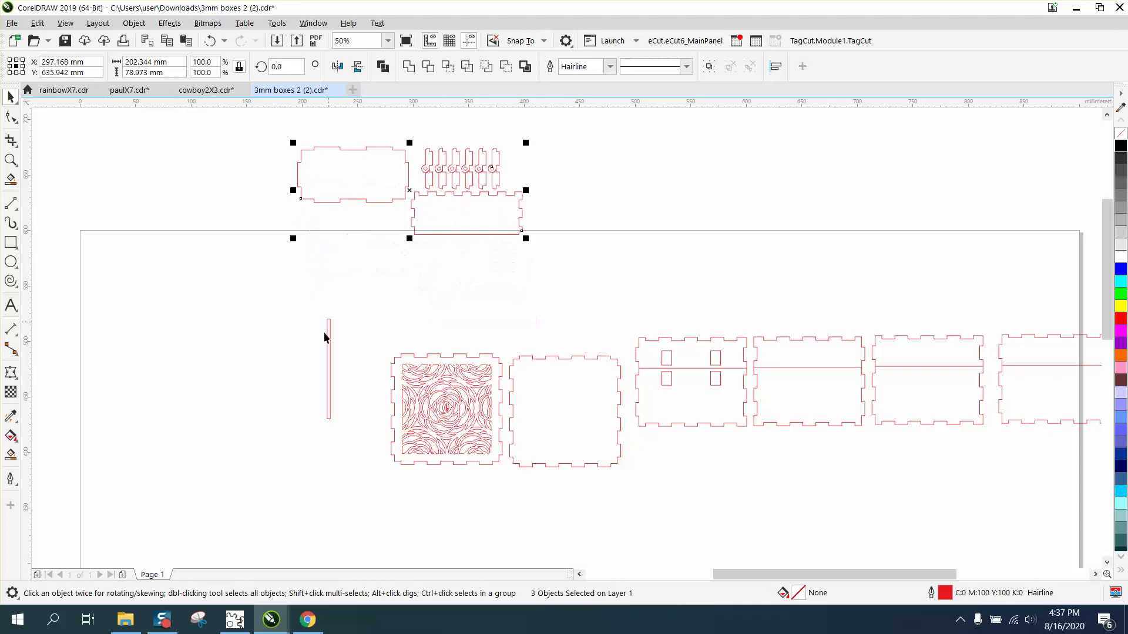
drag(327, 350, 254, 215)
scroll(314, 350, down, 2)
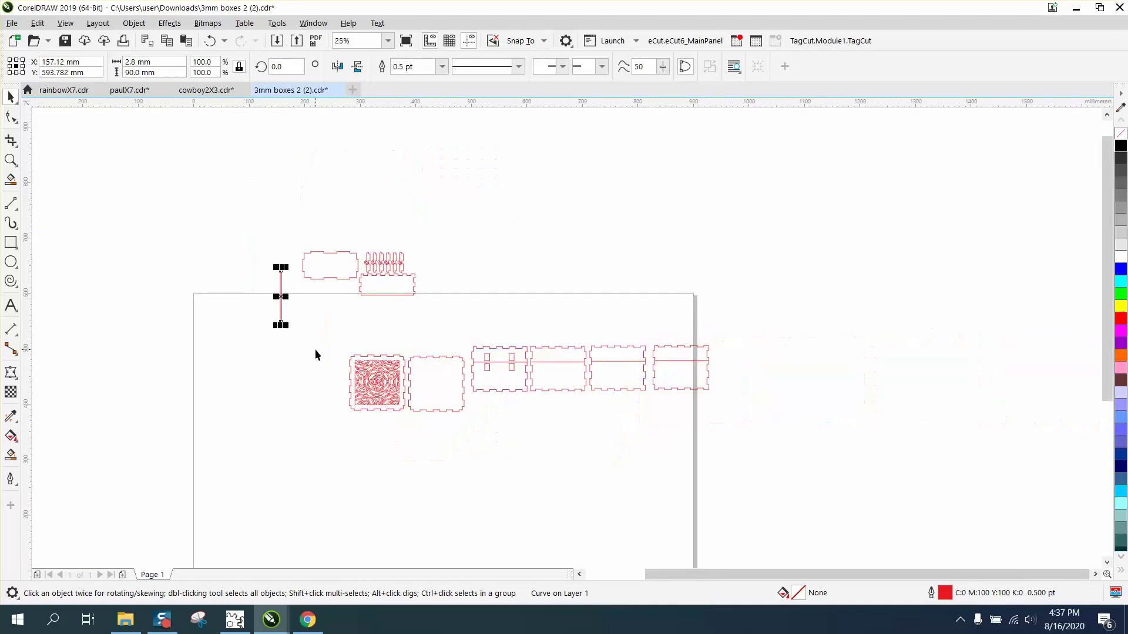
drag(323, 343, 415, 394)
drag(760, 450, 770, 450)
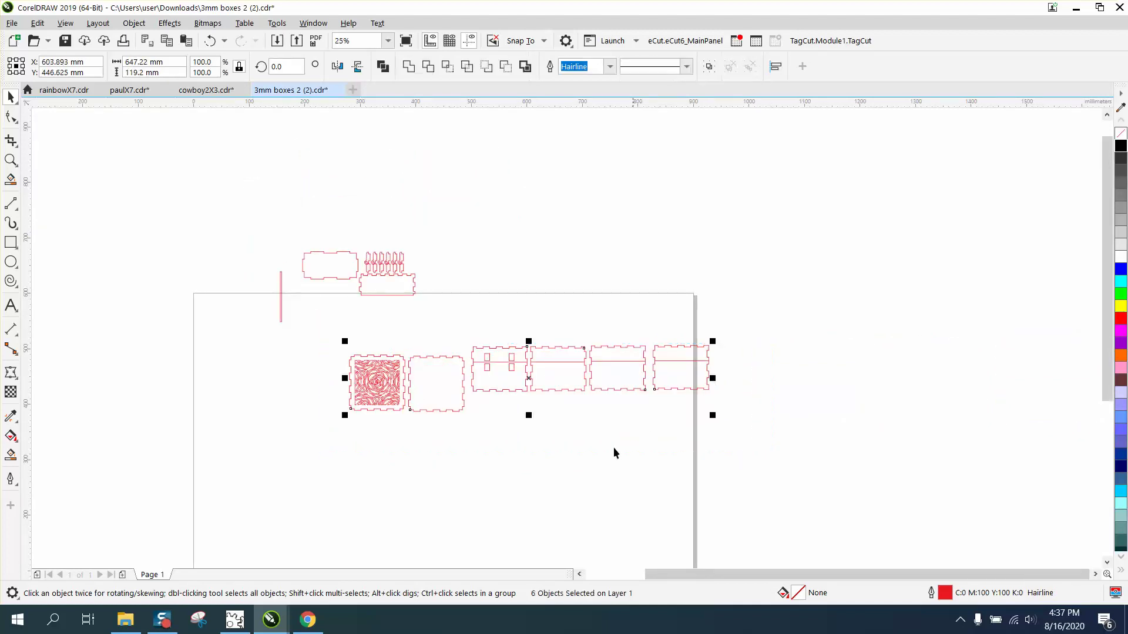
drag(529, 385, 451, 419)
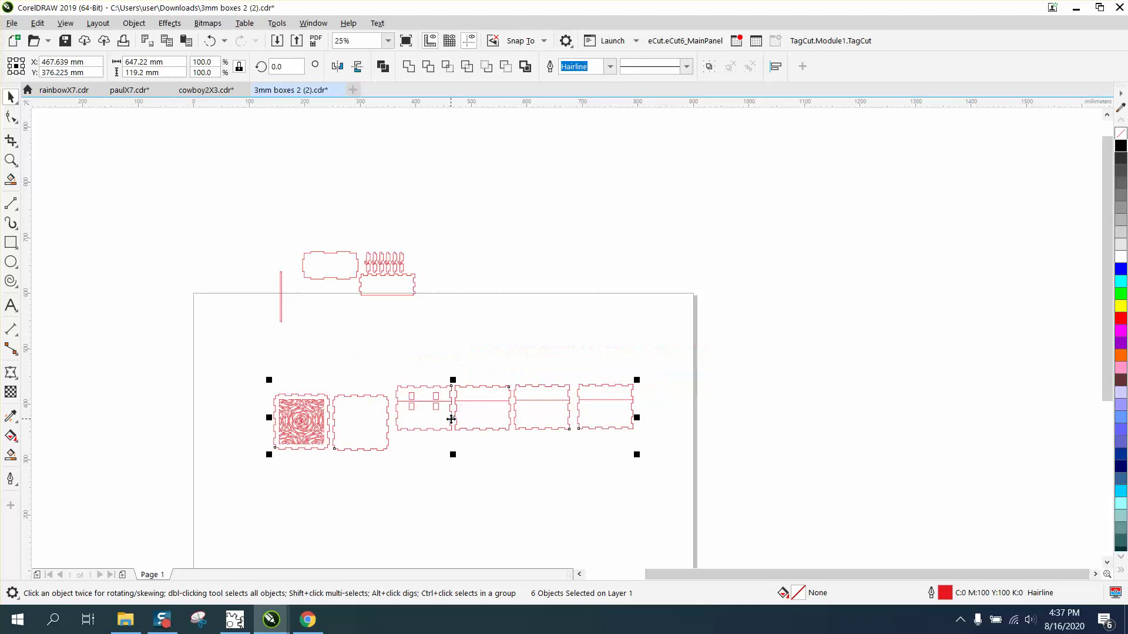
key(t)
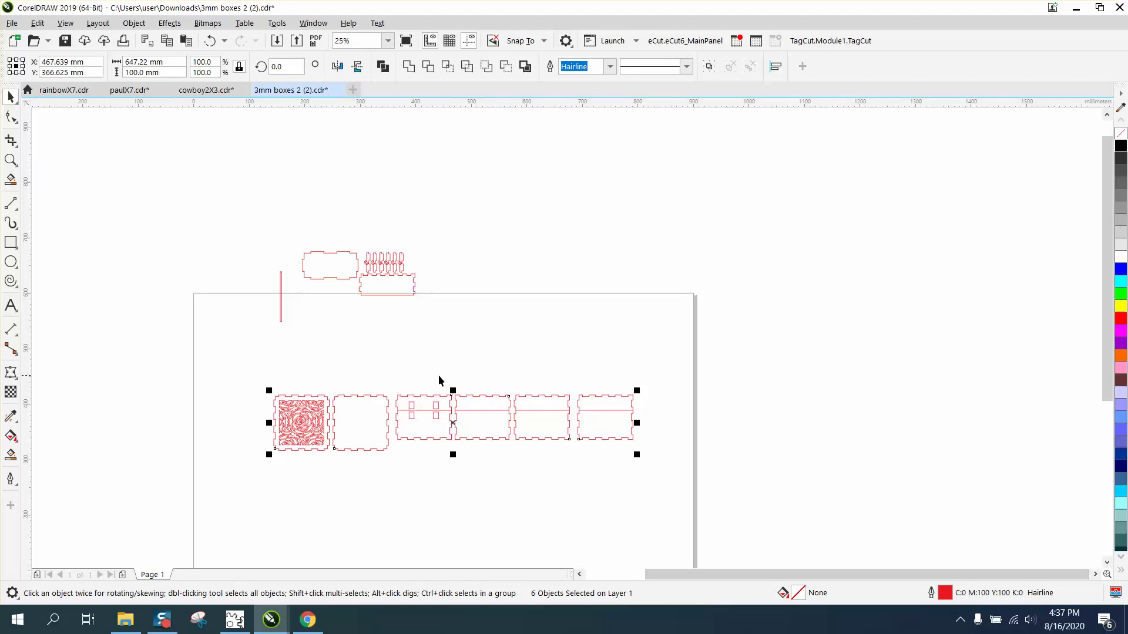
click(11, 159)
drag(213, 351, 713, 470)
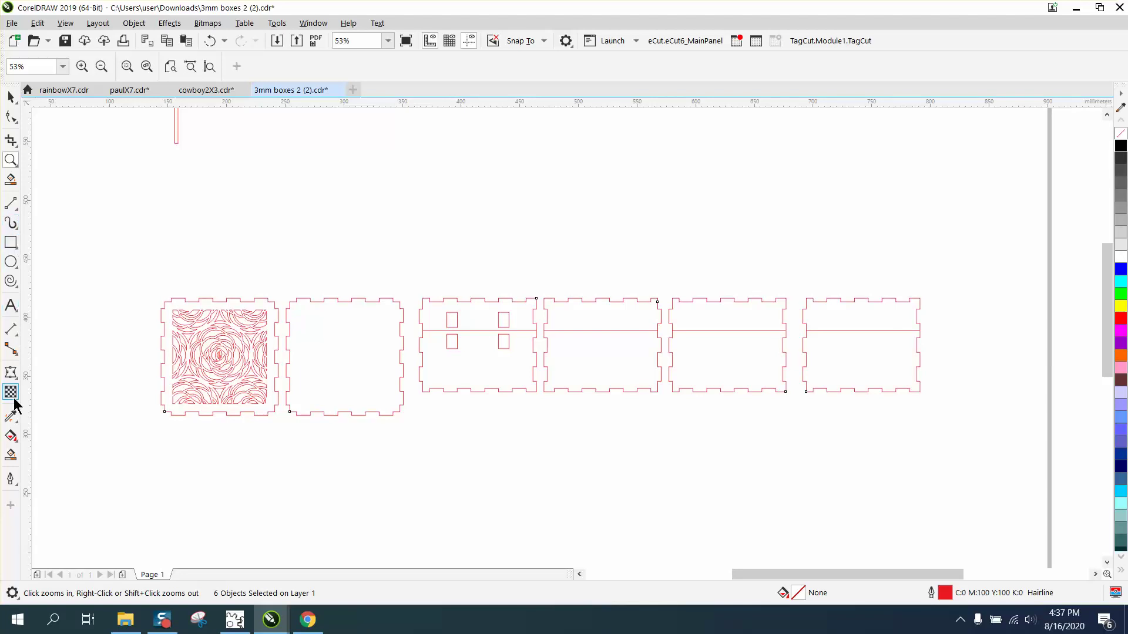
click(10, 455)
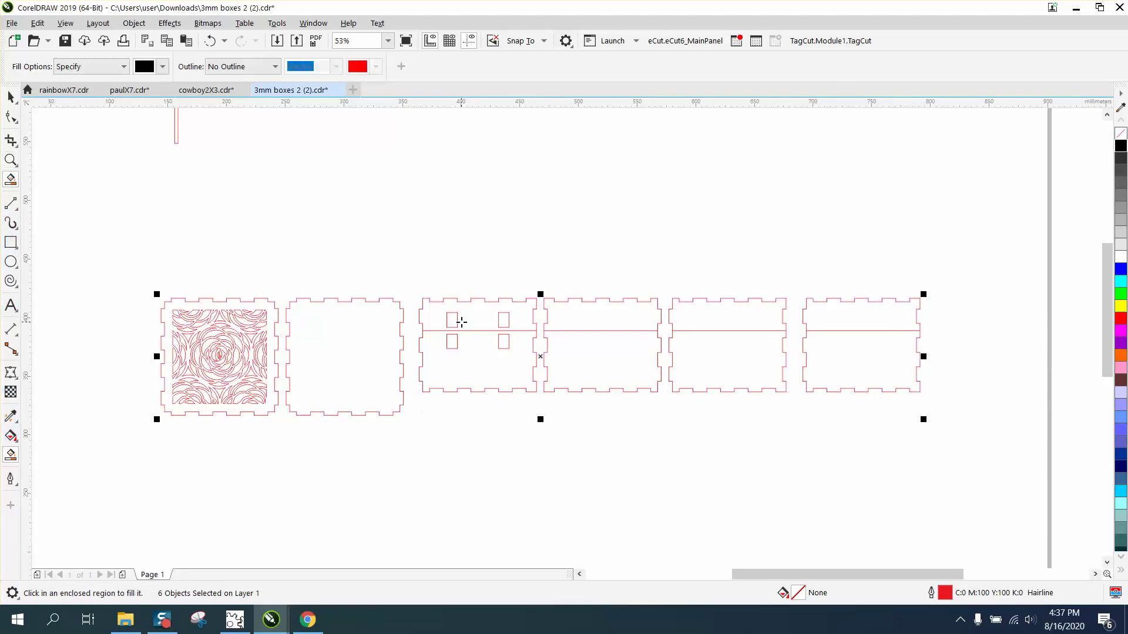
click(454, 322)
click(11, 97)
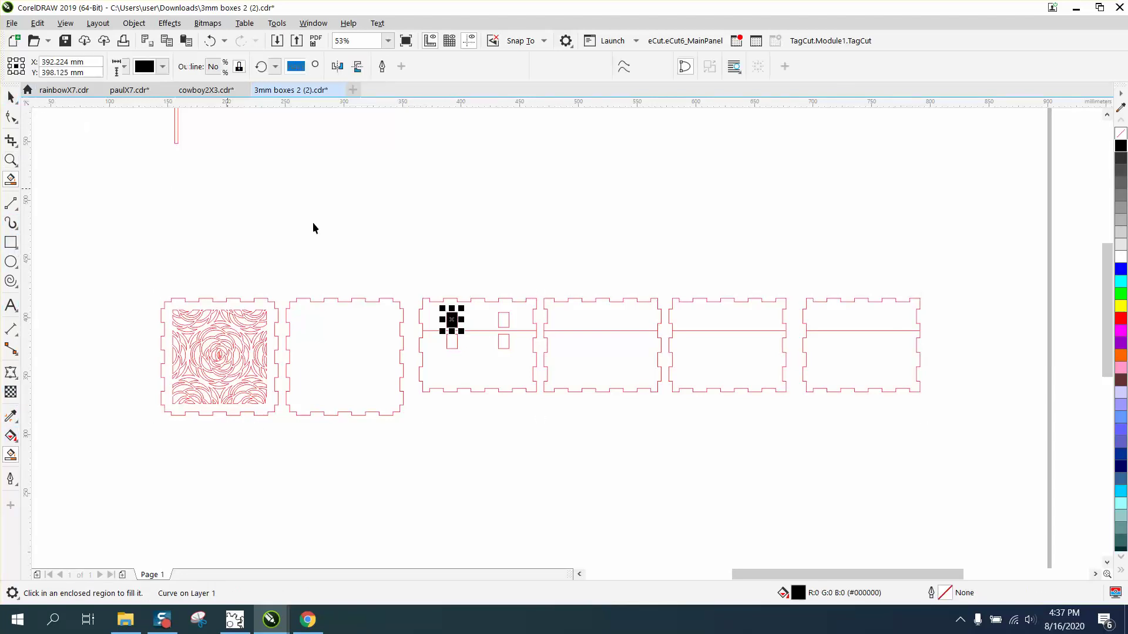
drag(452, 317, 442, 246)
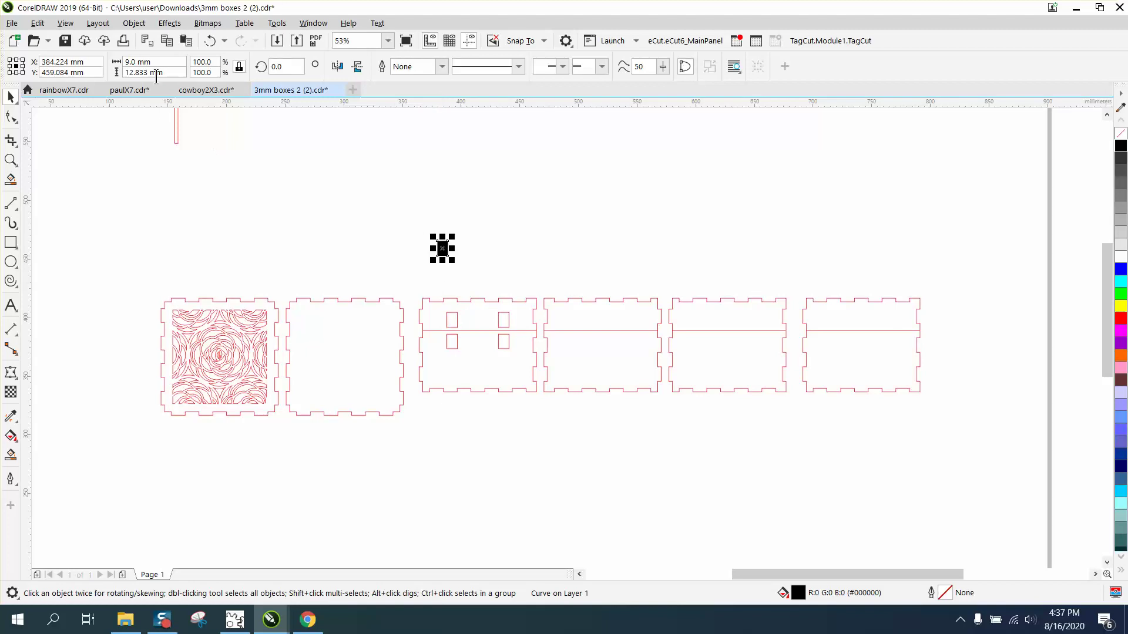
click(124, 64)
key(Delete)
click(466, 248)
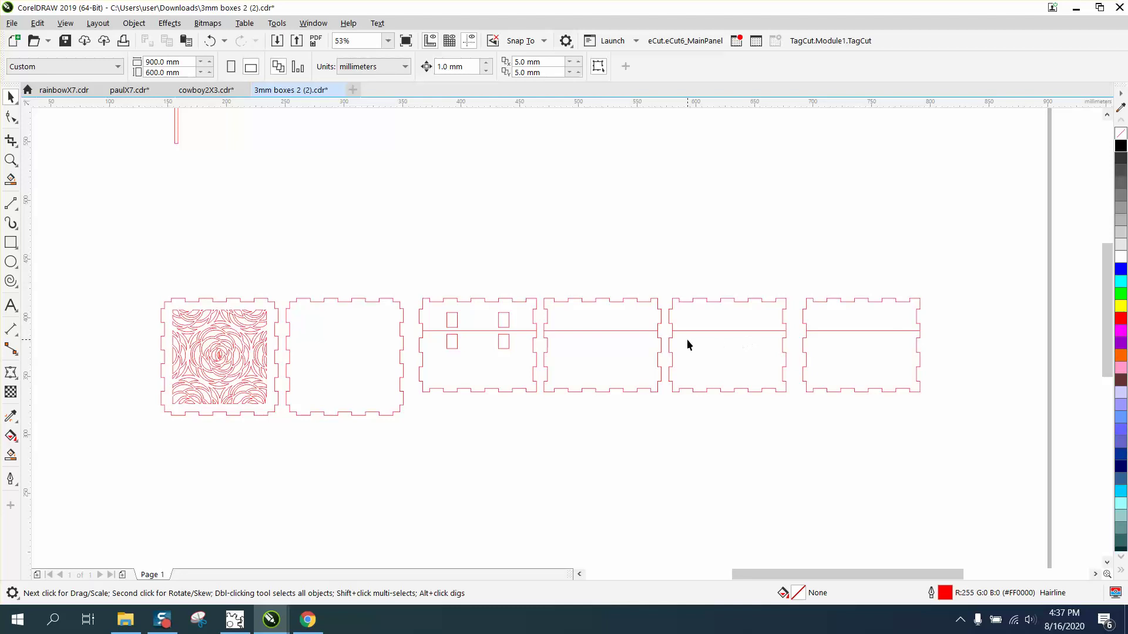
- Mirror the fifth panel, then flip the rightmost wall and move it left into the row
drag(707, 354, 724, 353)
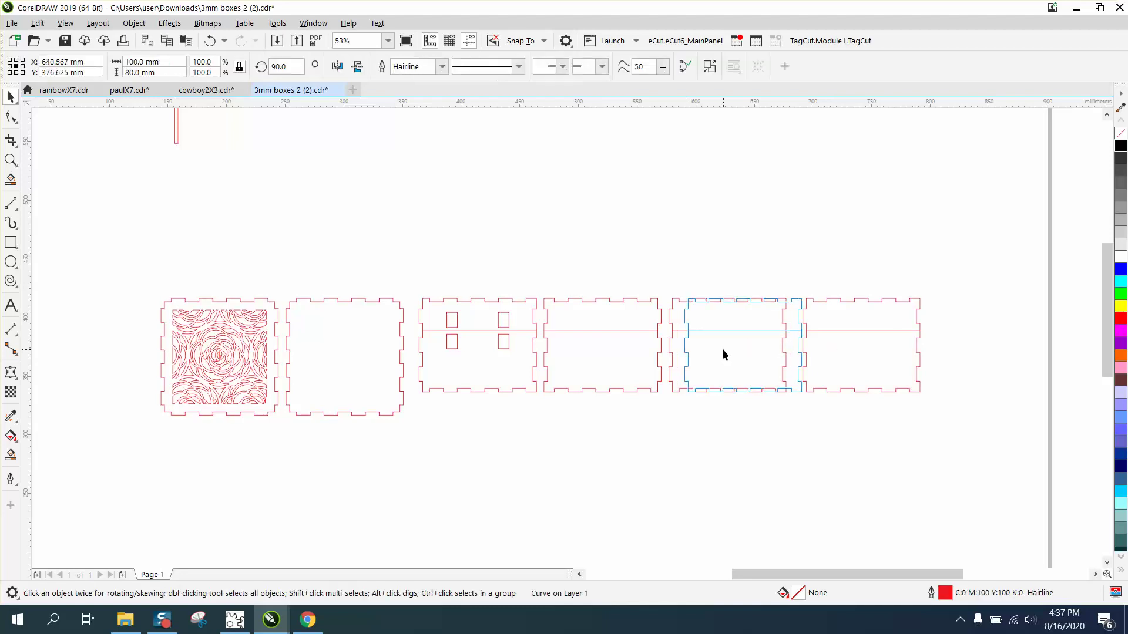
click(723, 352)
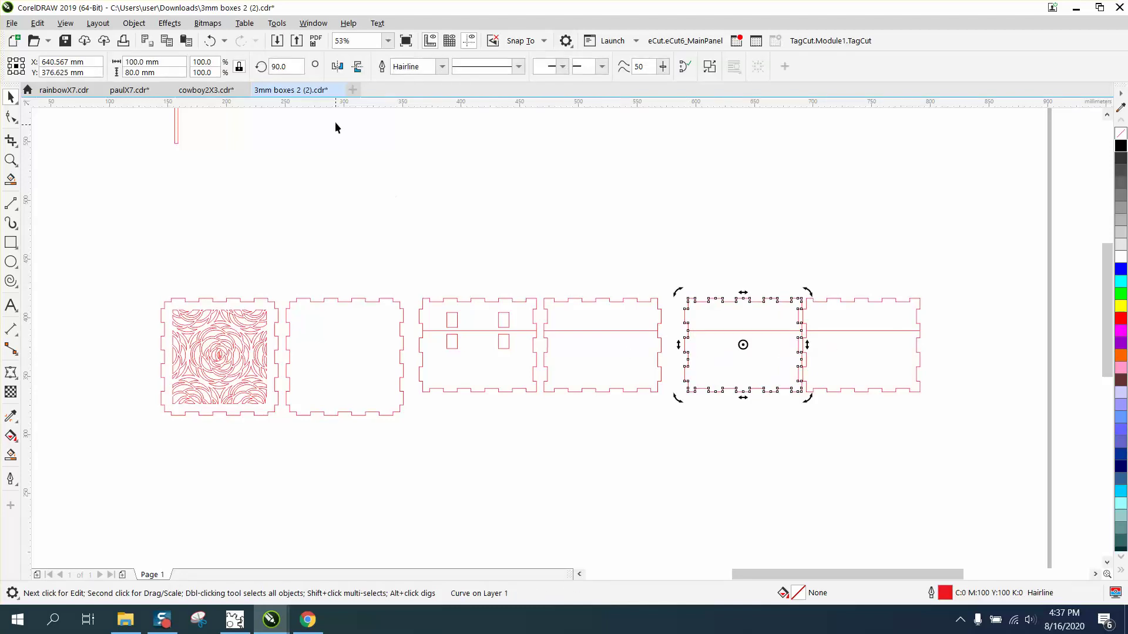
click(336, 67)
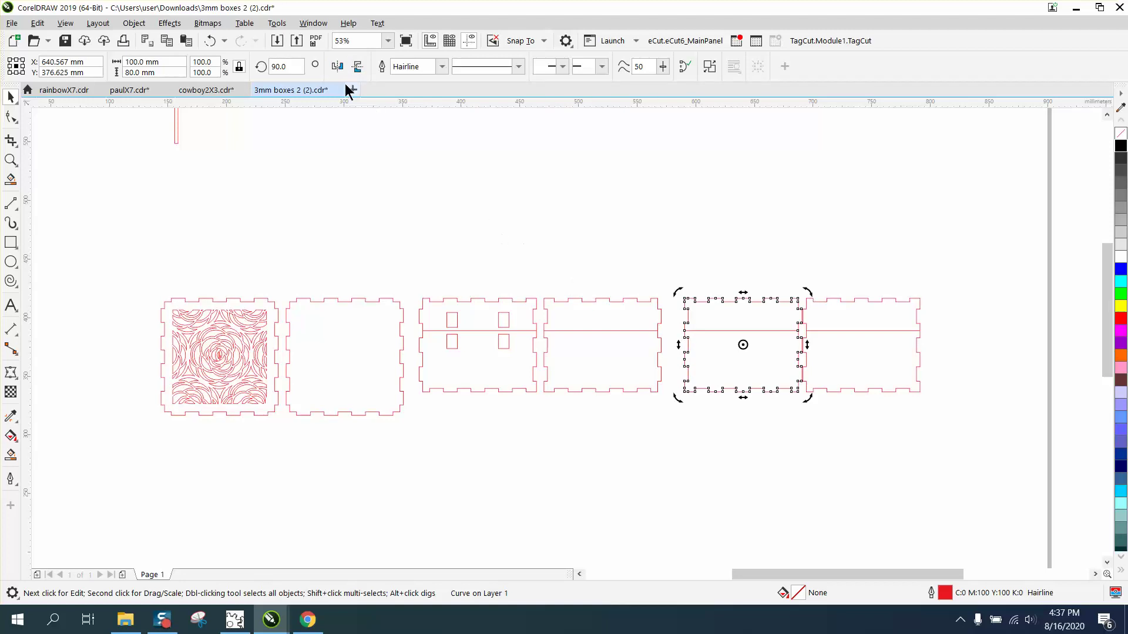
click(851, 315)
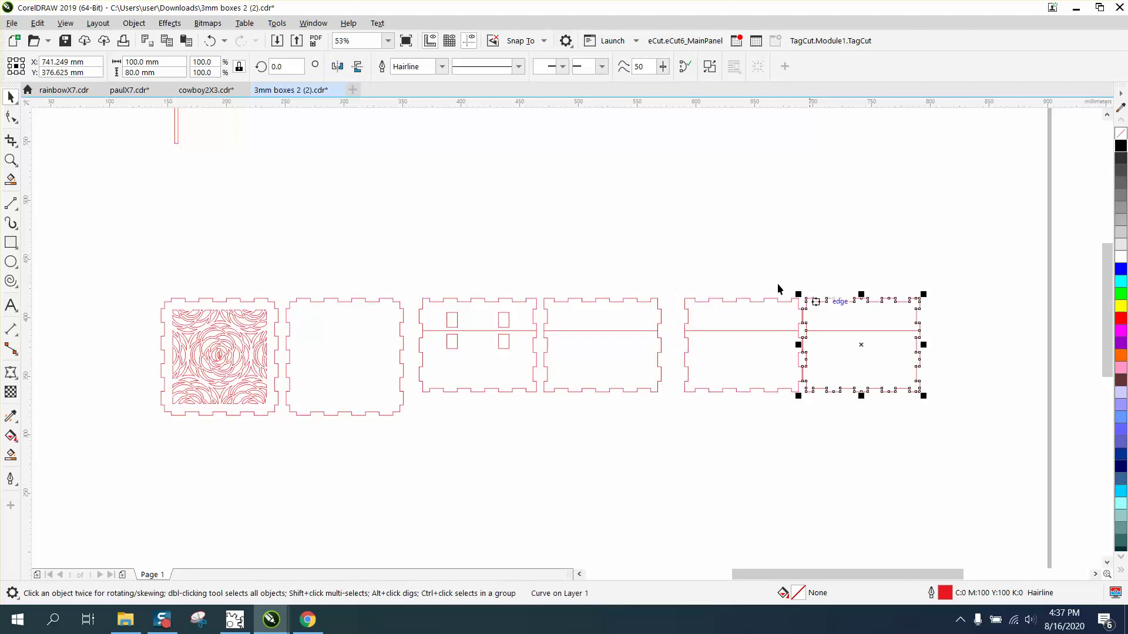
click(345, 67)
drag(803, 327, 649, 347)
- Flip the hinged wall, butt it against its neighbour, and shift the rightmost wall slightly right
click(517, 341)
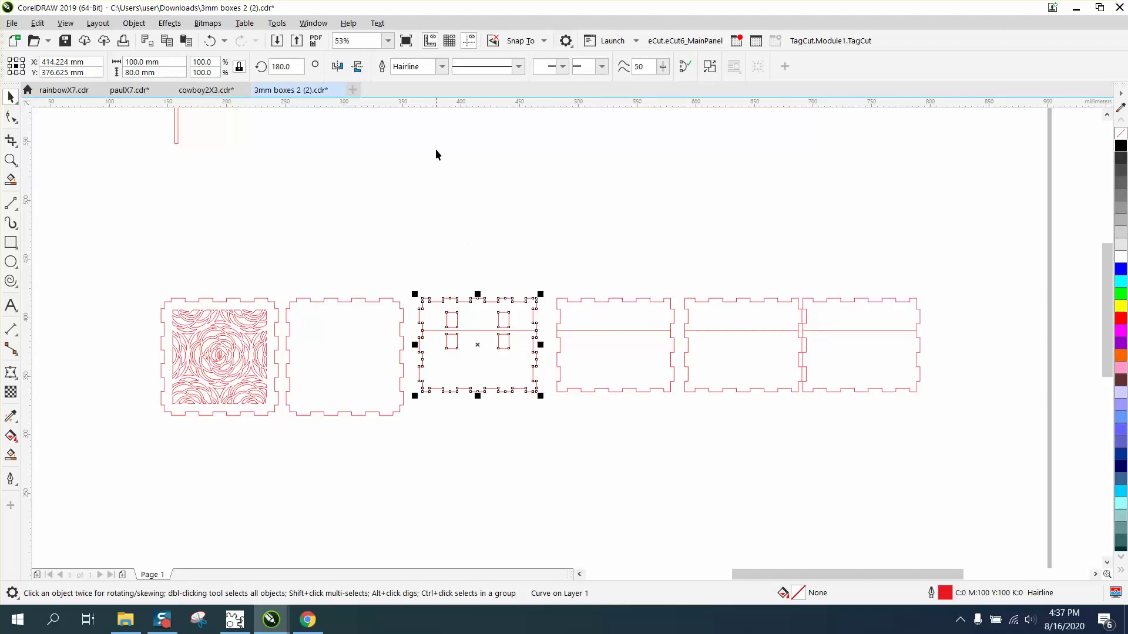
click(332, 70)
drag(498, 343, 519, 346)
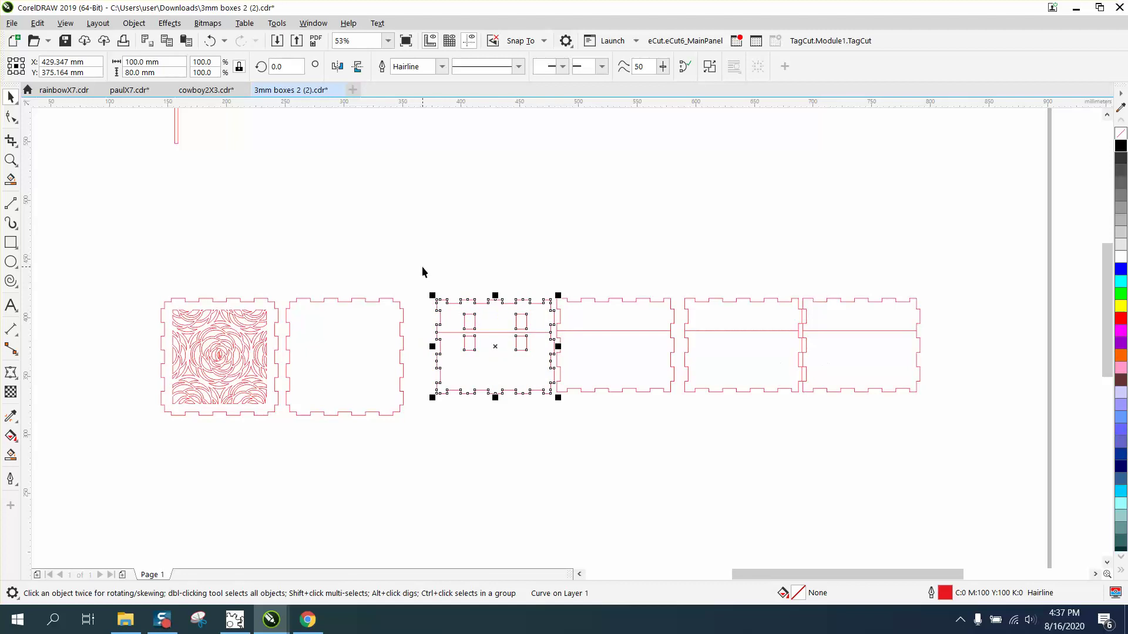
drag(422, 272, 944, 430)
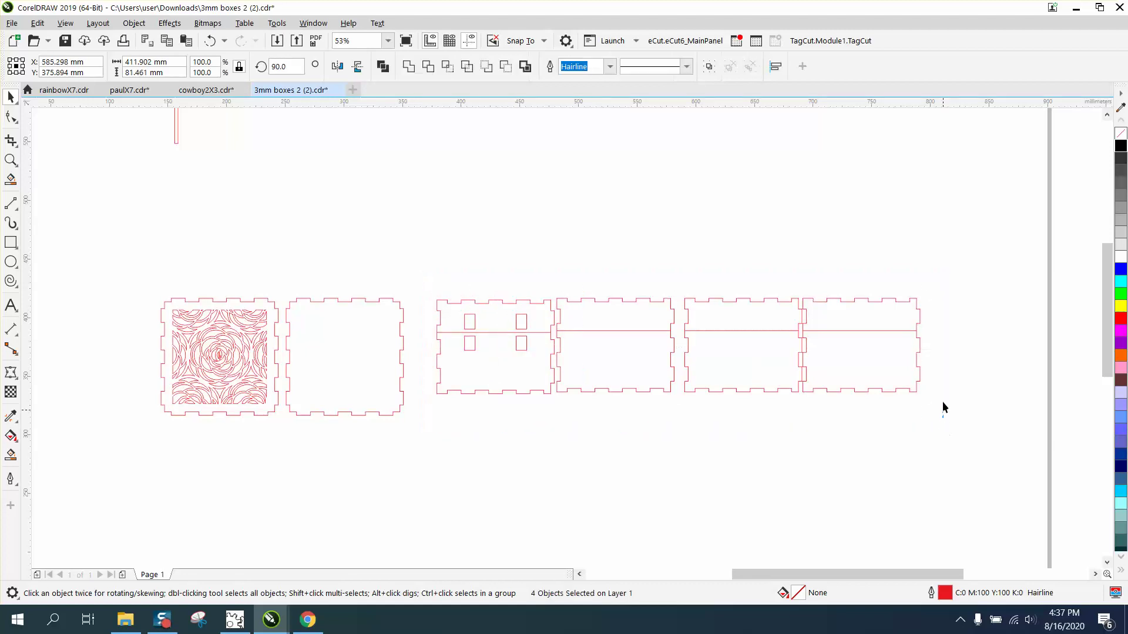
click(942, 403)
drag(914, 364, 928, 364)
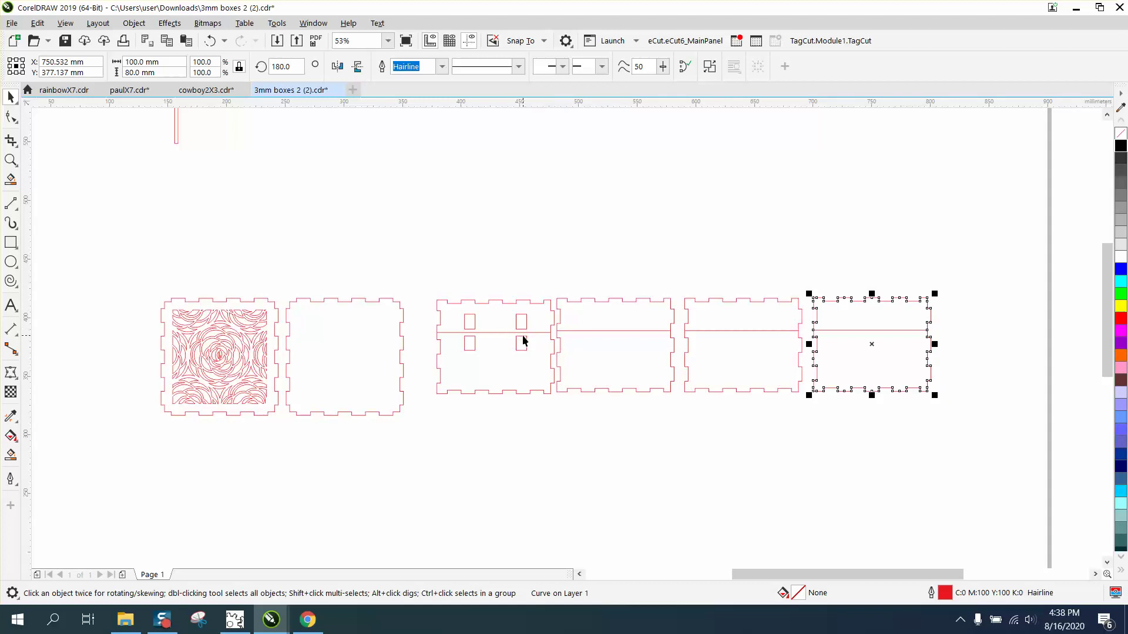
- Break the hinged wall apart into separate curves and select its four hinge slots
click(468, 327)
click(474, 320)
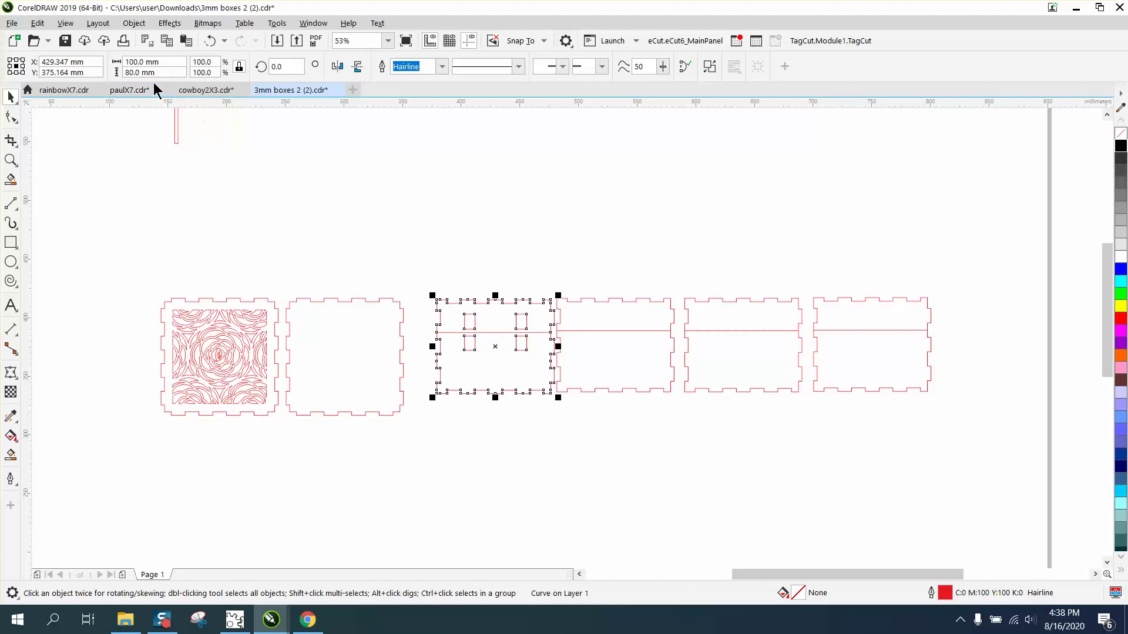
click(134, 23)
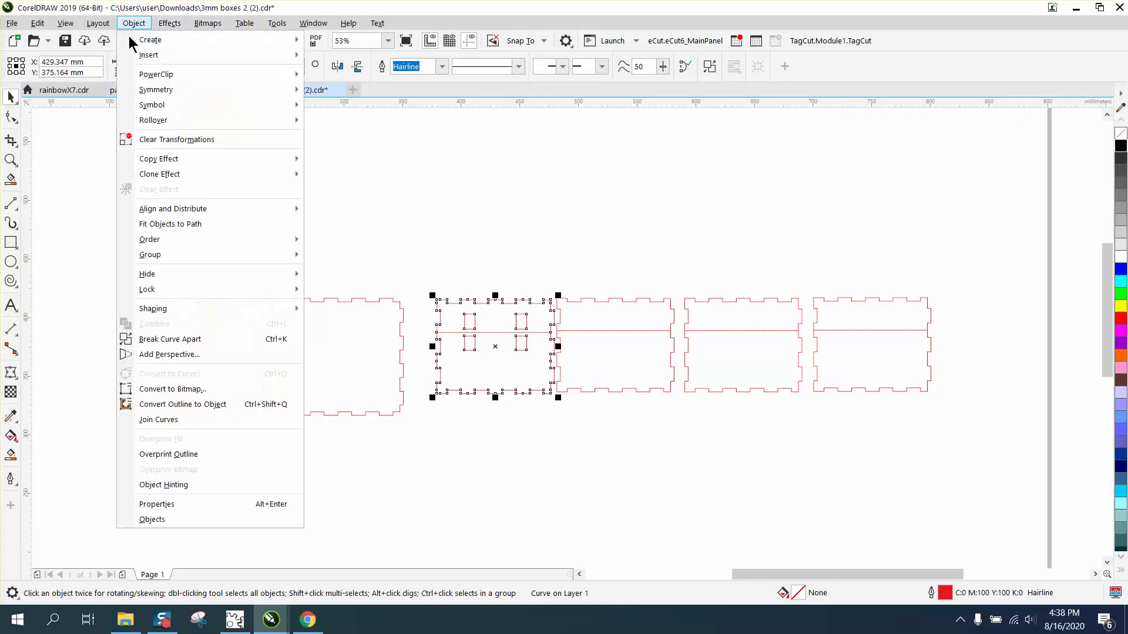
click(171, 339)
drag(443, 276, 452, 300)
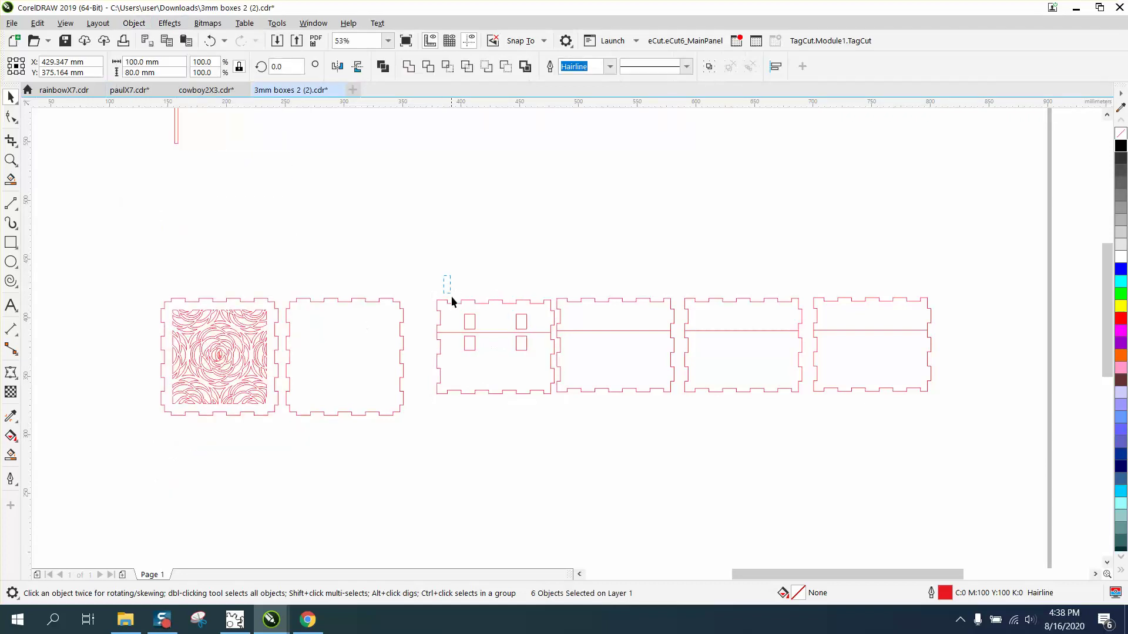
drag(531, 369, 535, 369)
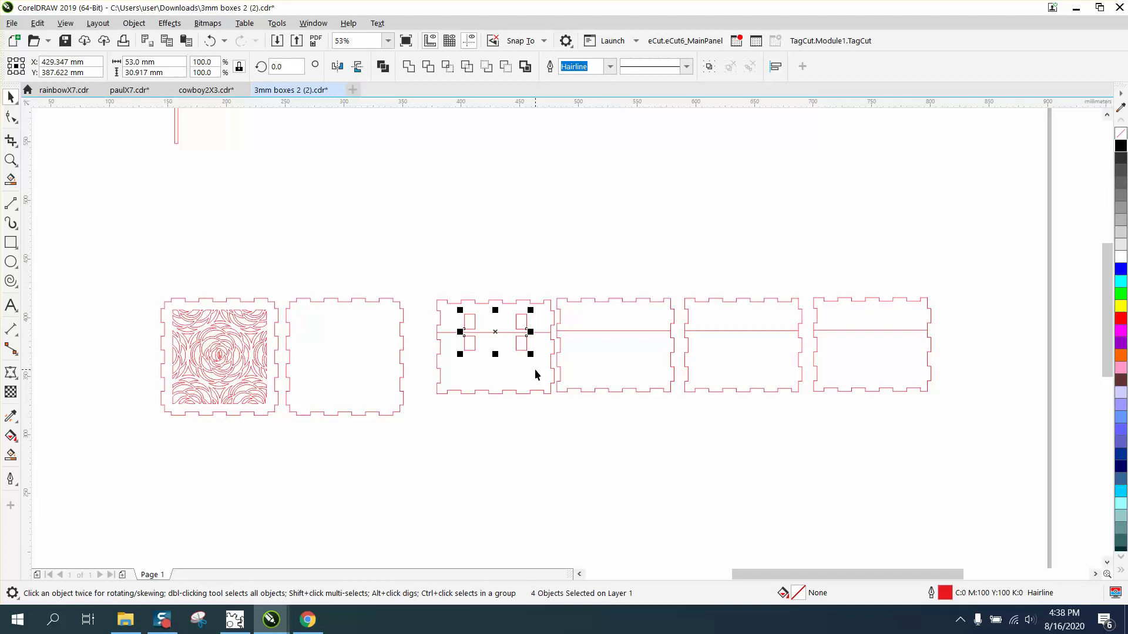
- Set the nudge distance to 100 mm and nudge the four hinge slots up by it
click(537, 316)
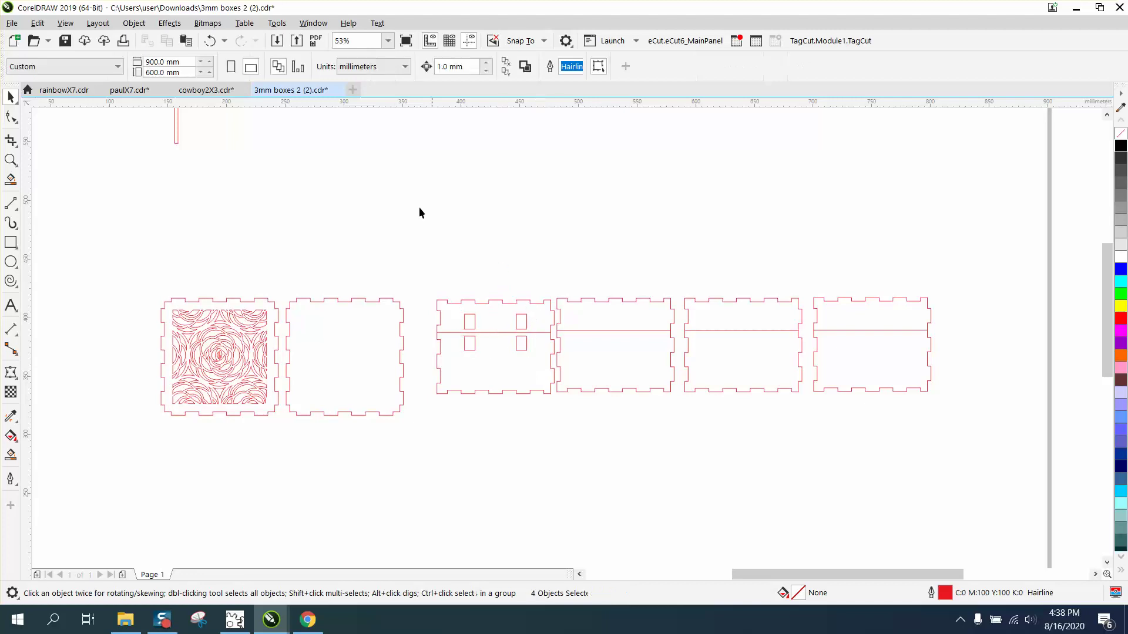
click(465, 69)
text(100)
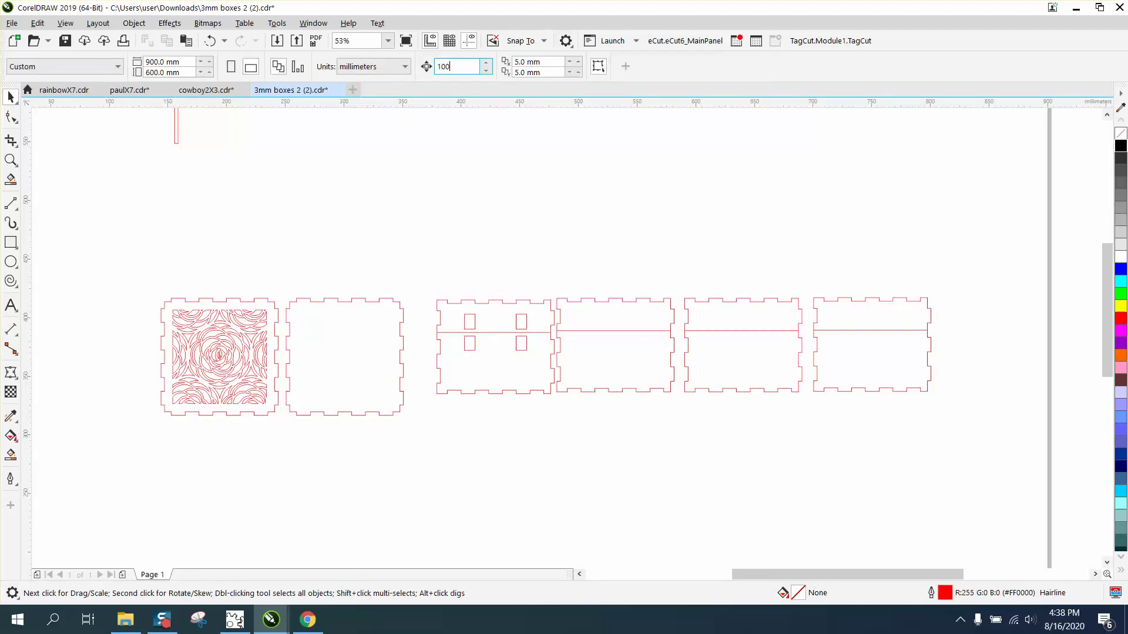
drag(445, 292, 531, 366)
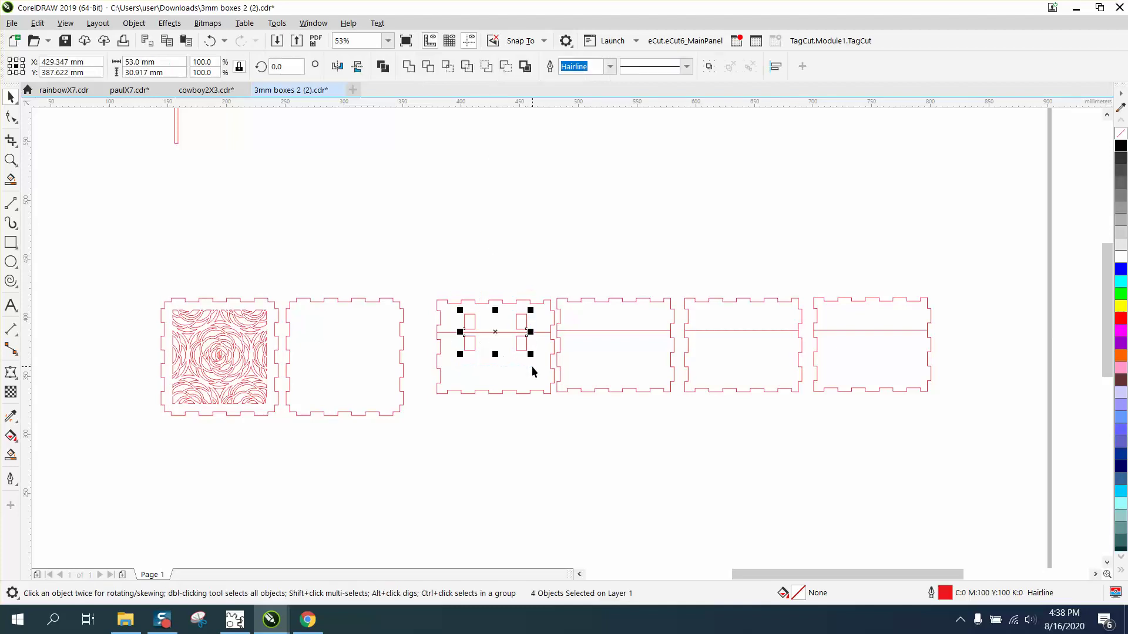
key(Up)
click(625, 189)
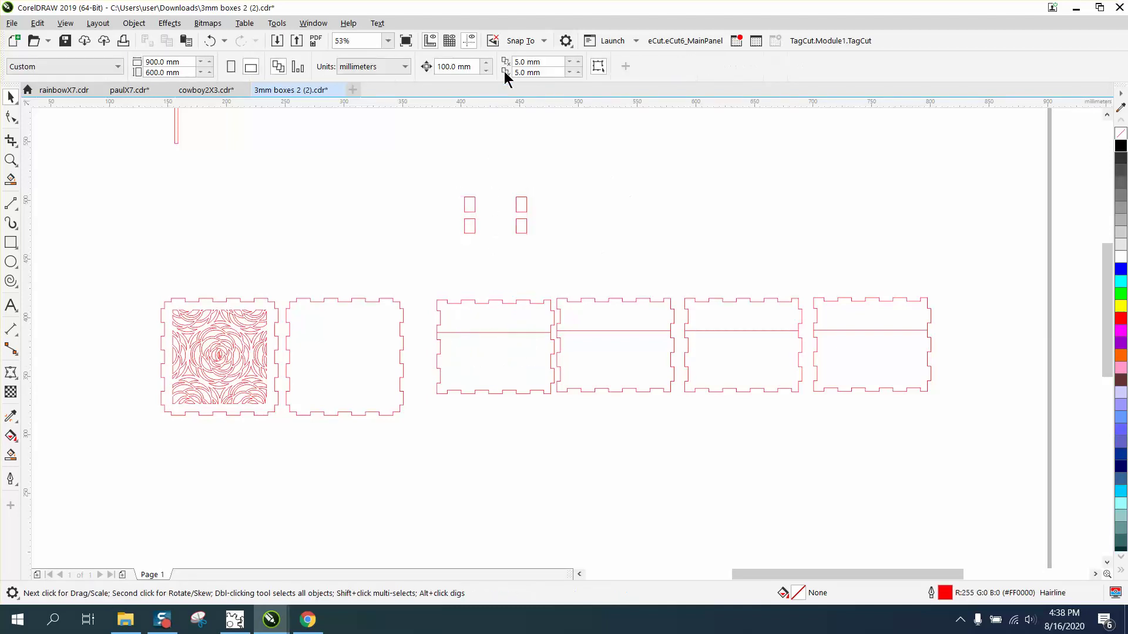
- Set both the X and Y duplicate distances to 0 mm
click(528, 62)
text(0)
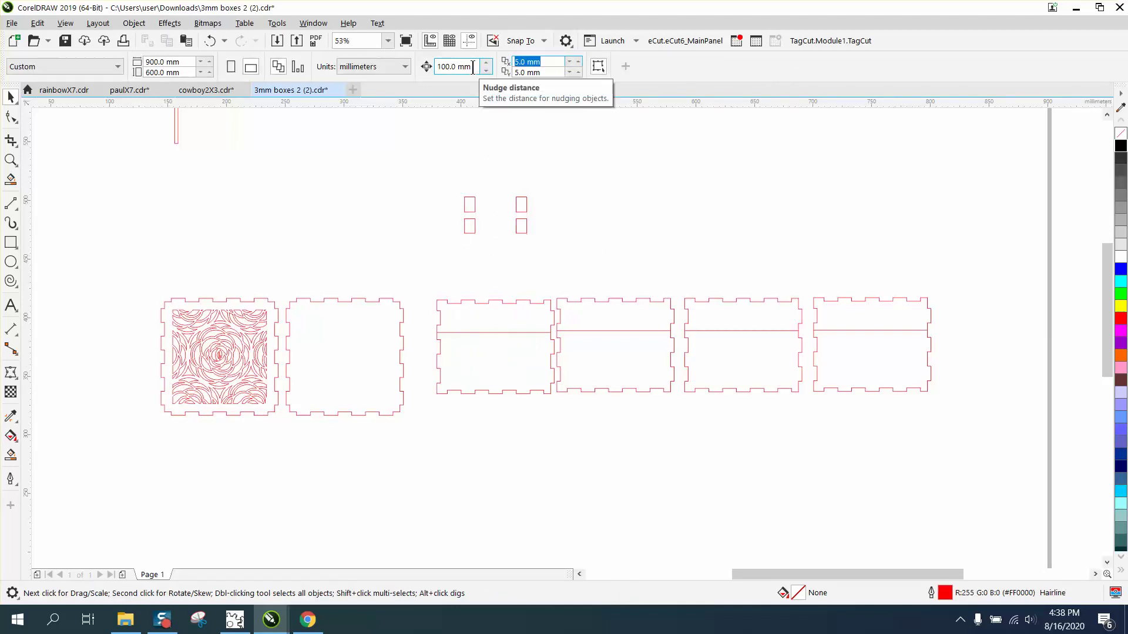
click(547, 72)
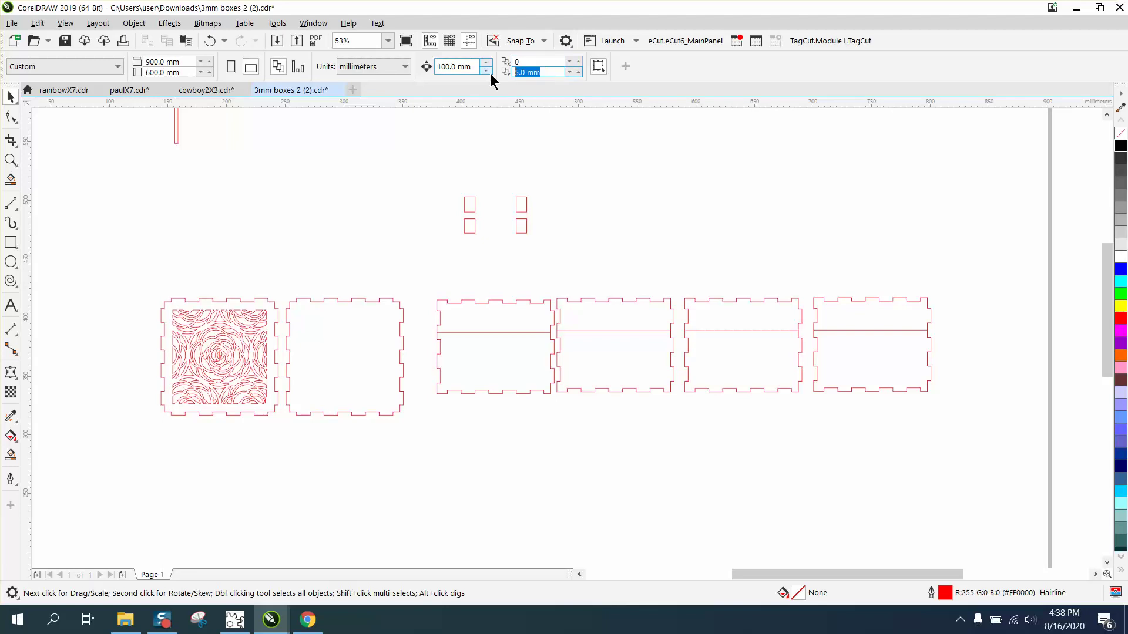
text(0)
key(Return)
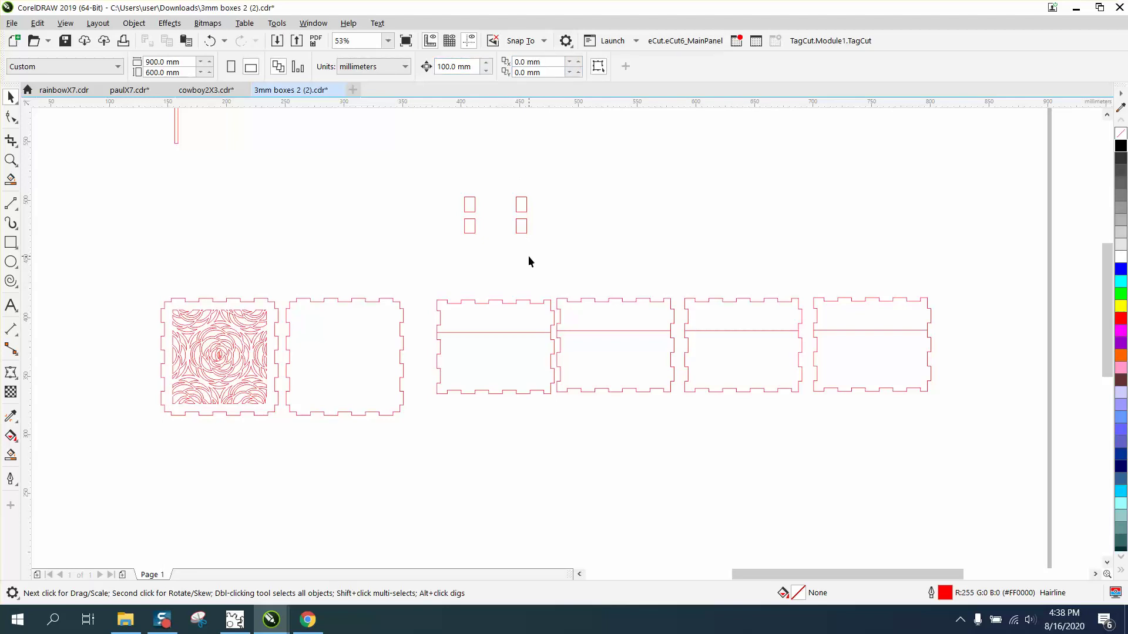
click(510, 302)
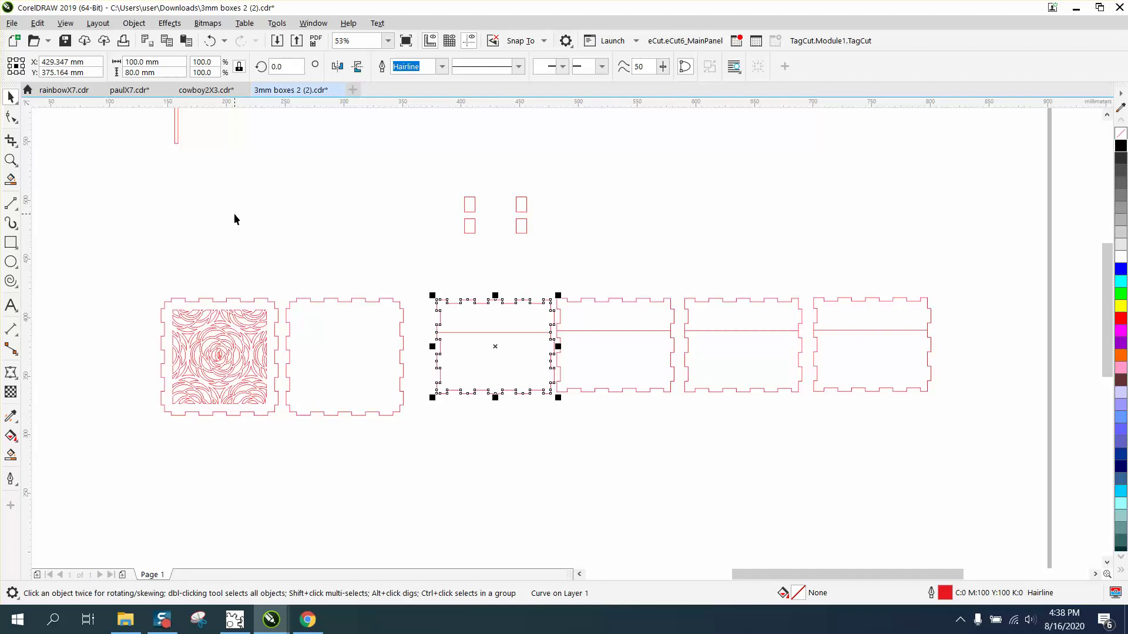
click(255, 219)
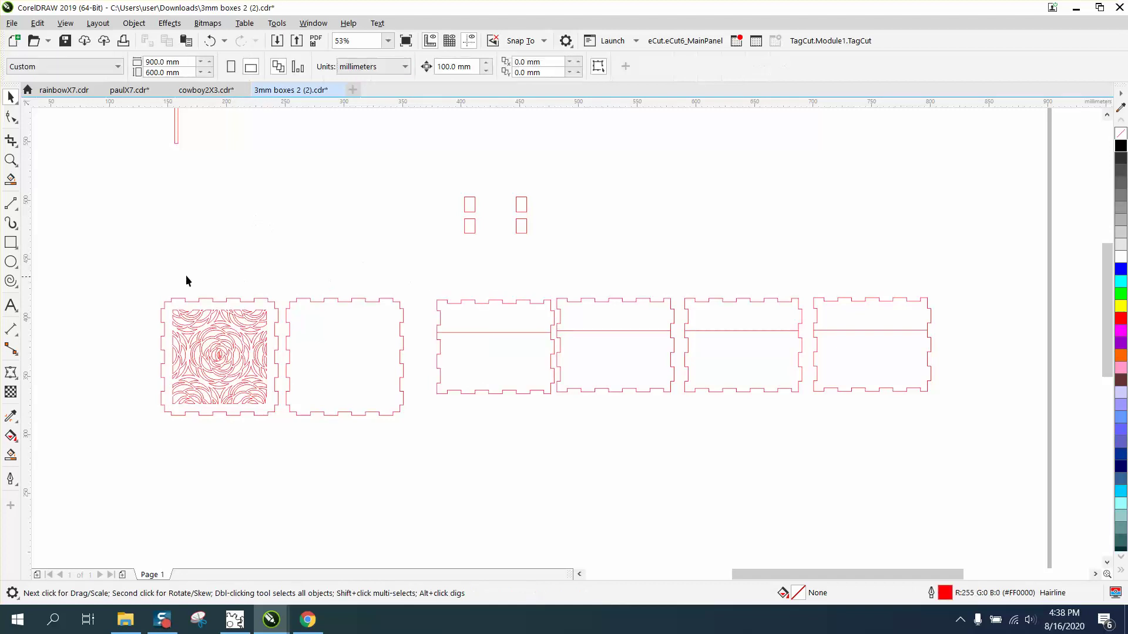
drag(669, 484, 974, 492)
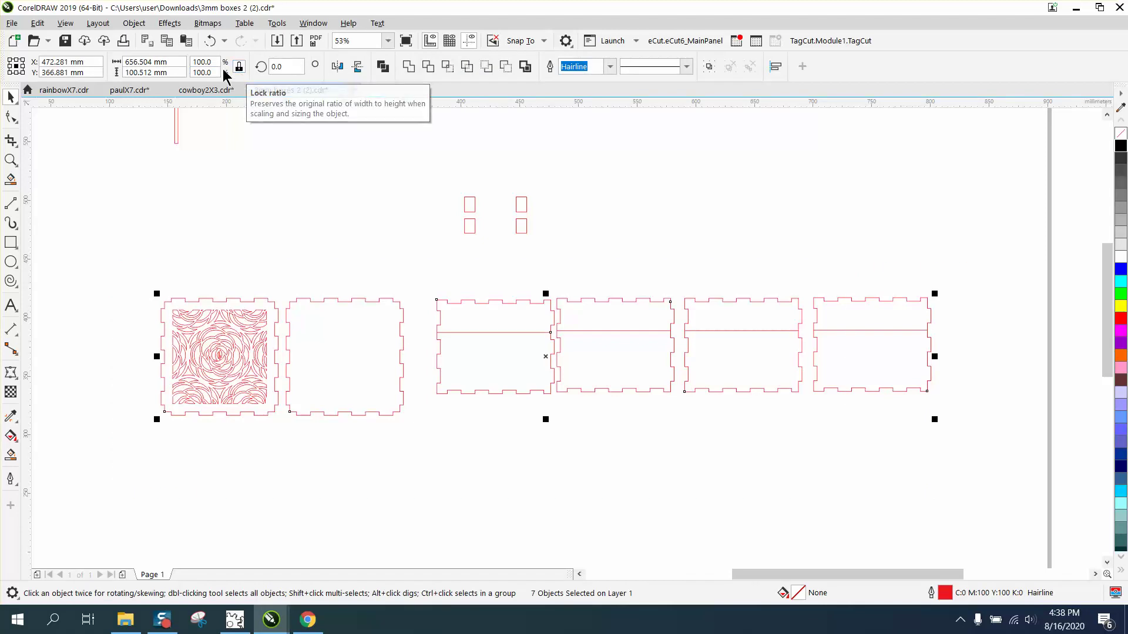
click(203, 62)
text(1)
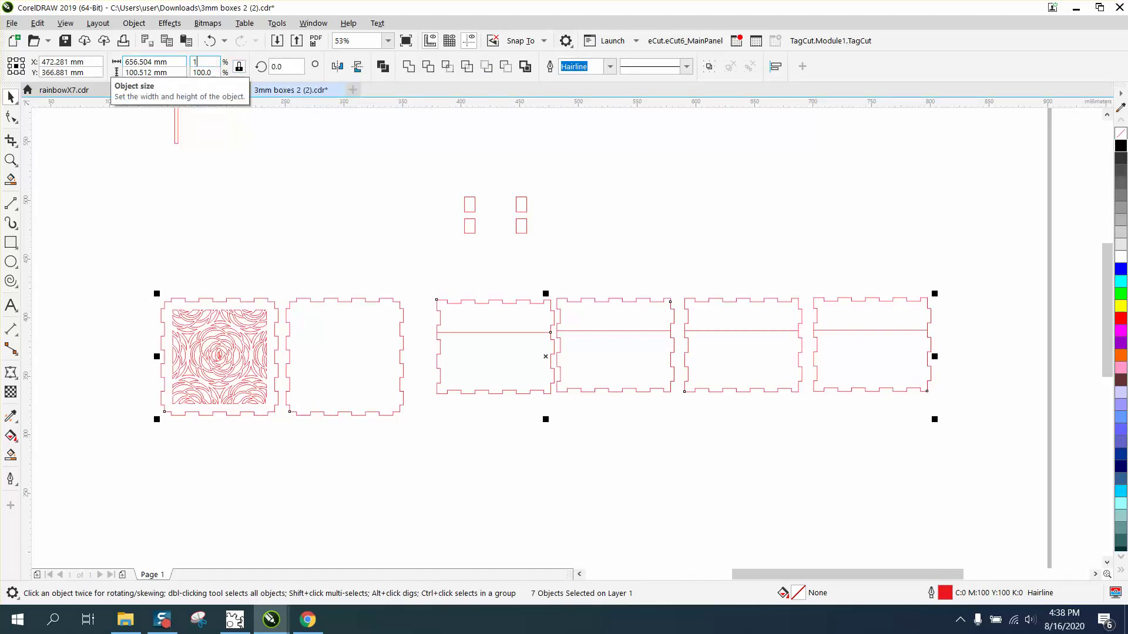
text(50)
key(Return)
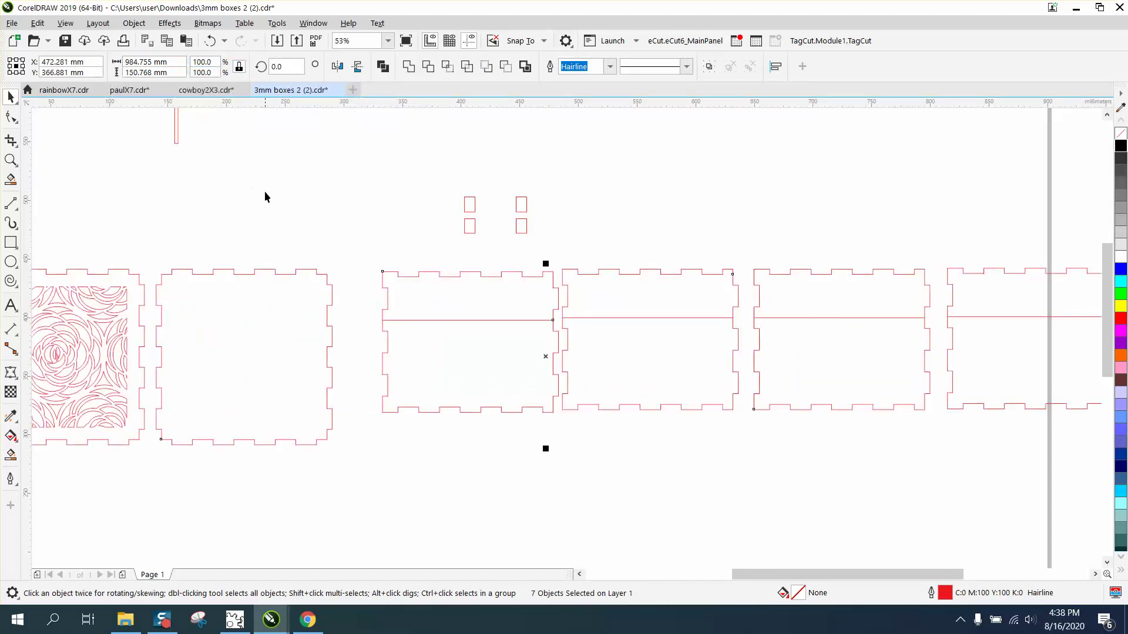
scroll(266, 196, down, 3)
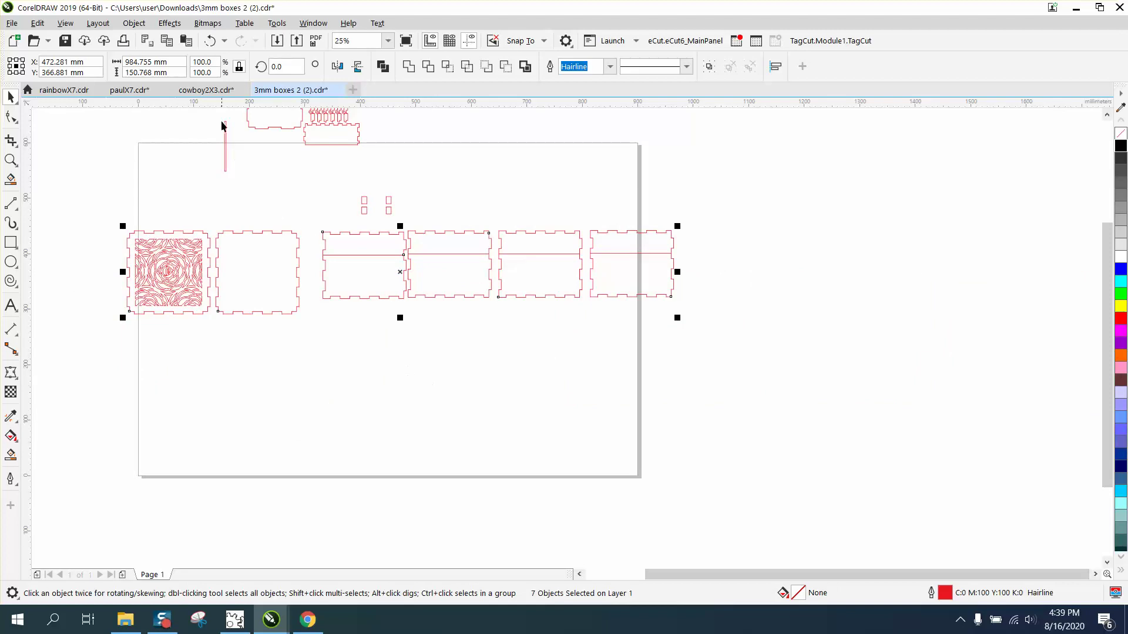
click(210, 40)
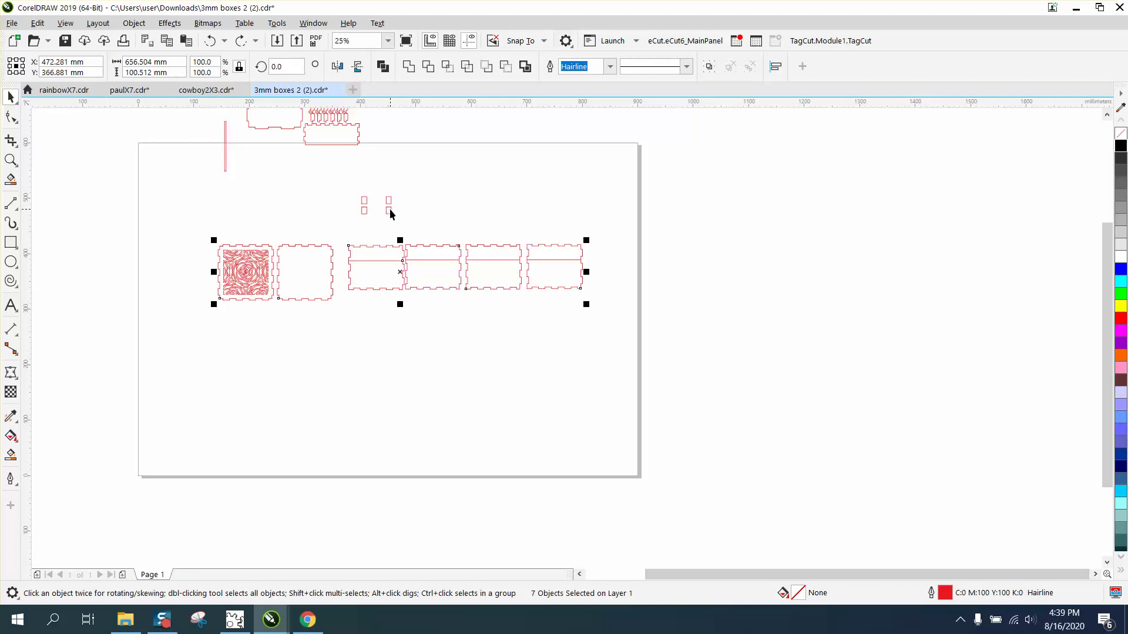
click(238, 41)
click(240, 41)
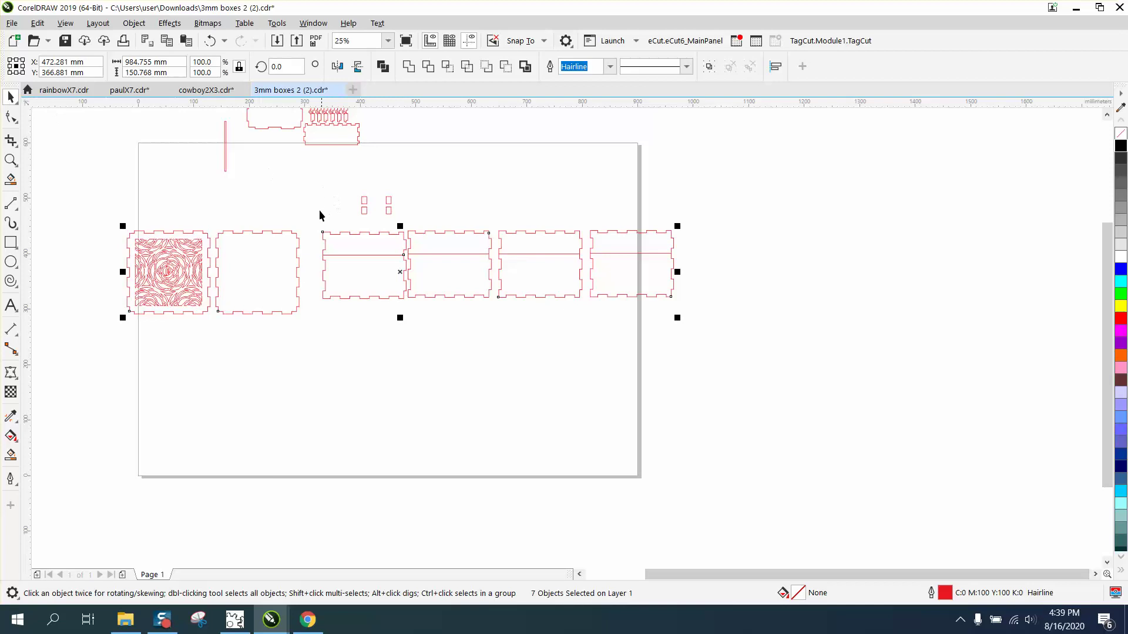
click(210, 41)
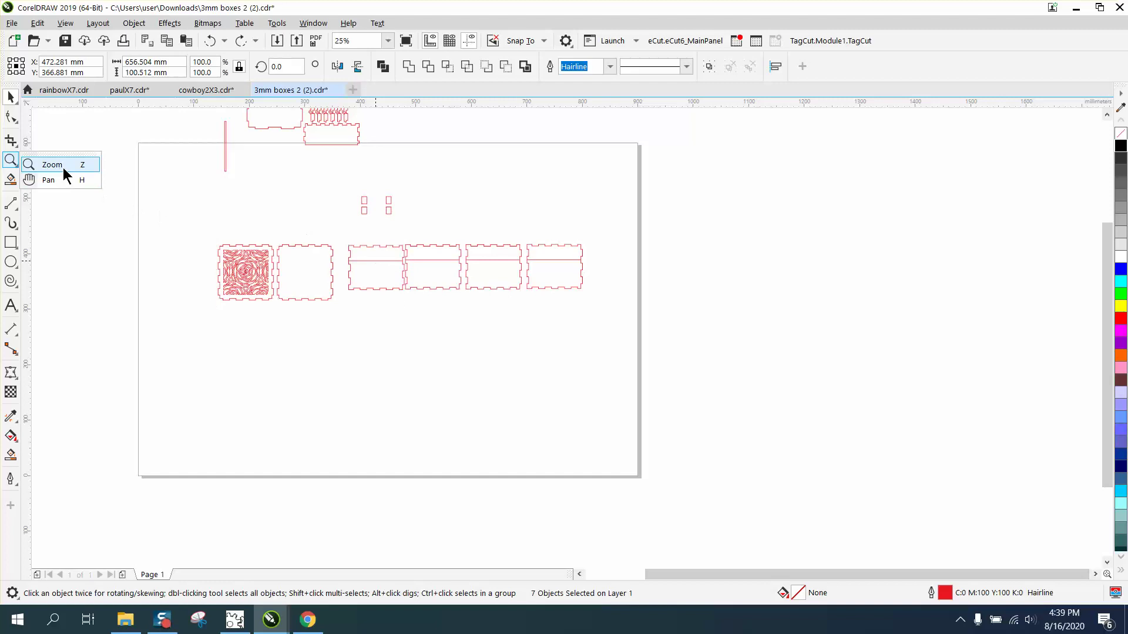
- Measure a hinged-wall tab's depth with a parallel dimension, which reads 3.00 mm
click(63, 167)
drag(333, 227, 491, 304)
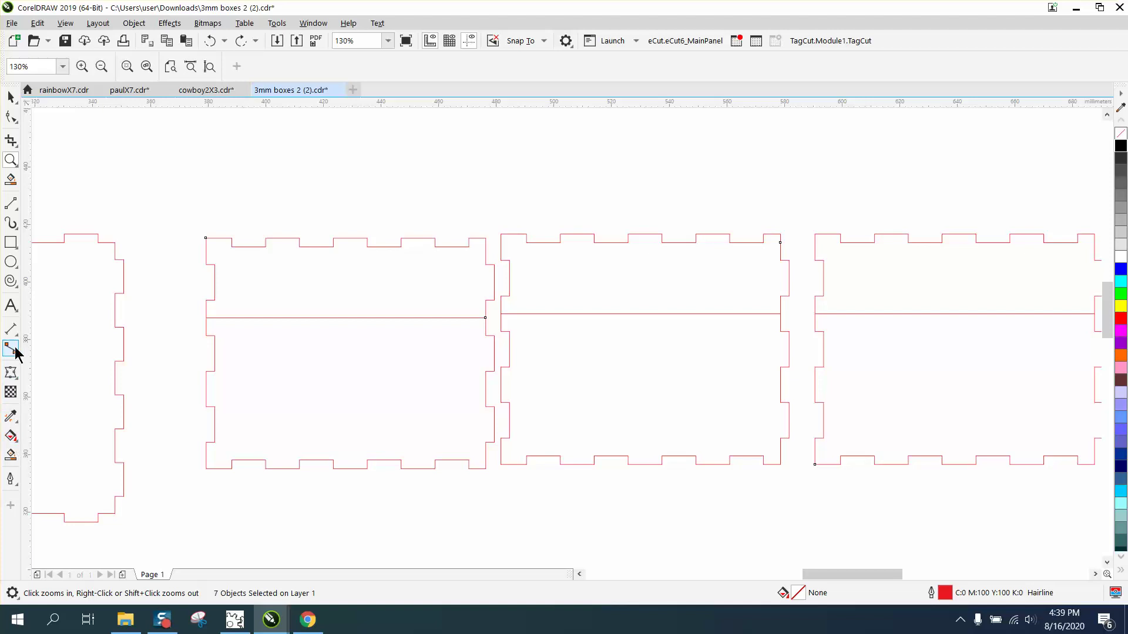
click(12, 329)
click(24, 330)
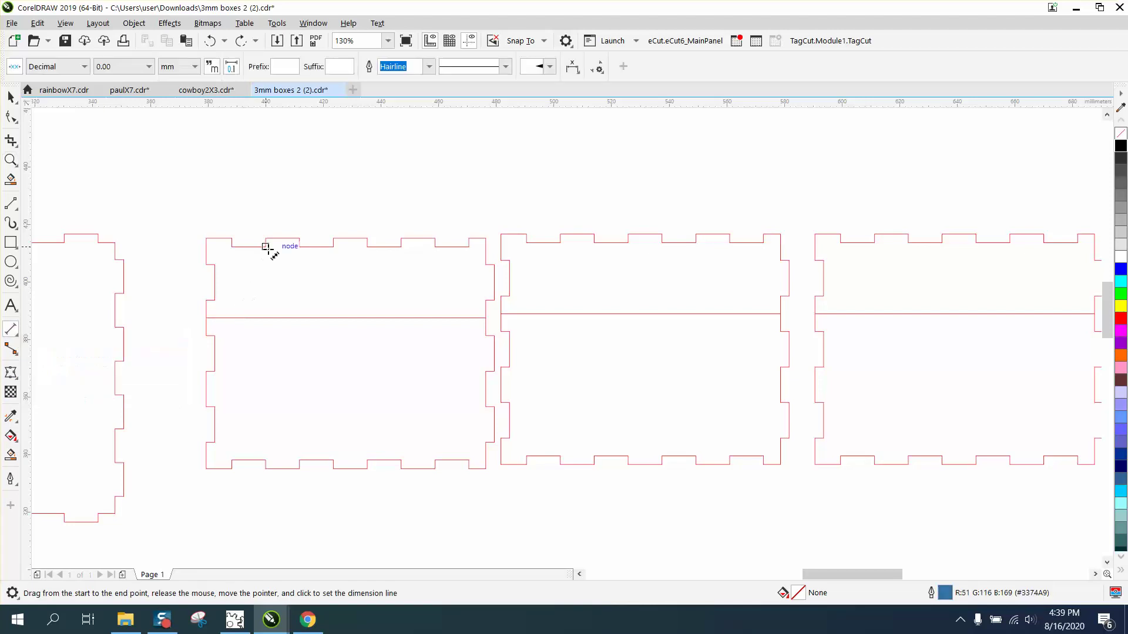
drag(266, 246, 265, 238)
click(244, 242)
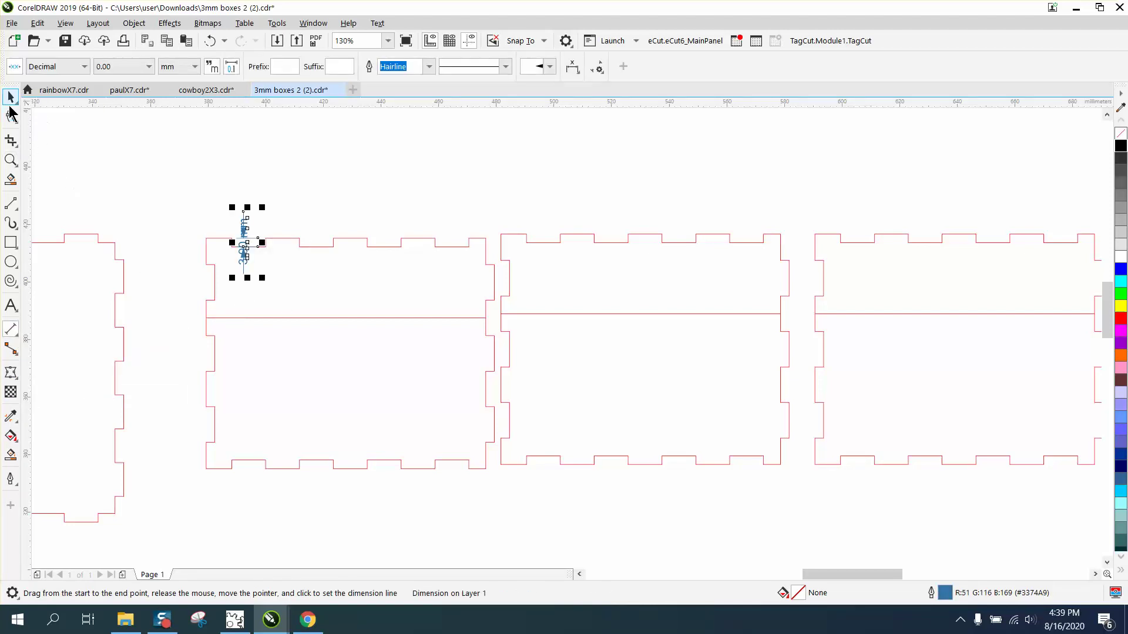
- Select the temporary 3.00 mm dimension and delete it
click(11, 97)
key(z)
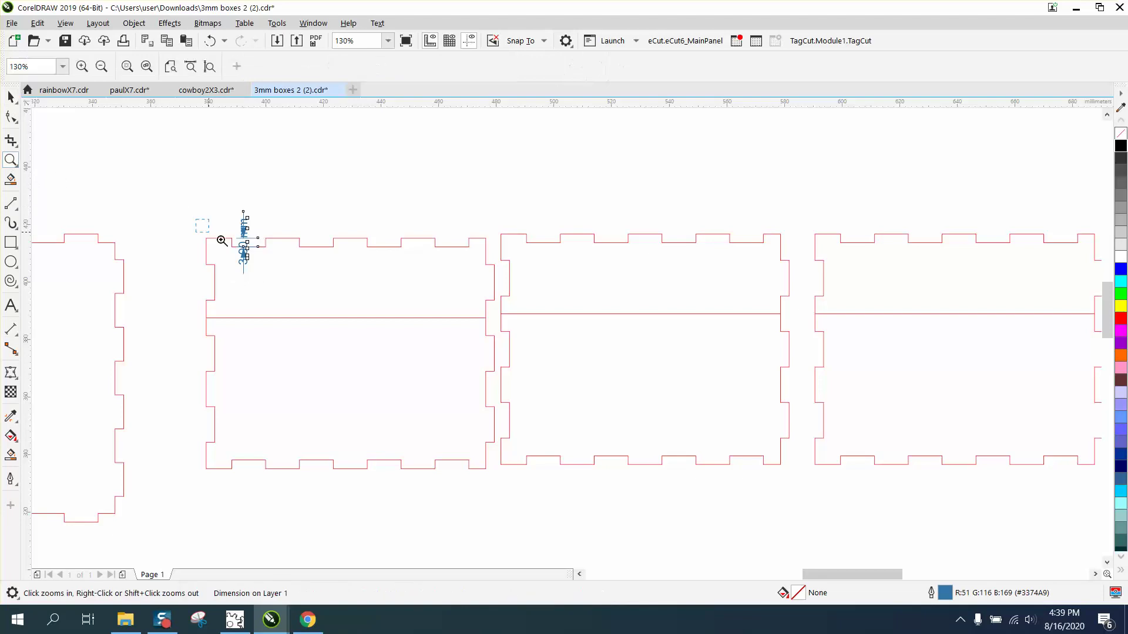
scroll(222, 241, up, 5)
scroll(312, 285, down, 3)
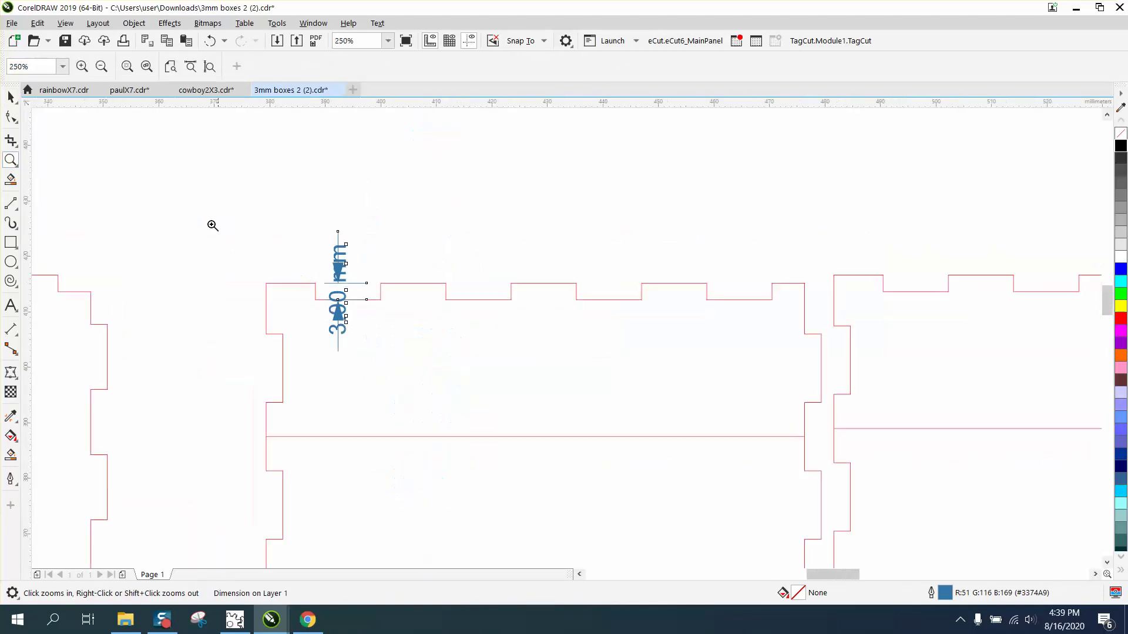
click(11, 97)
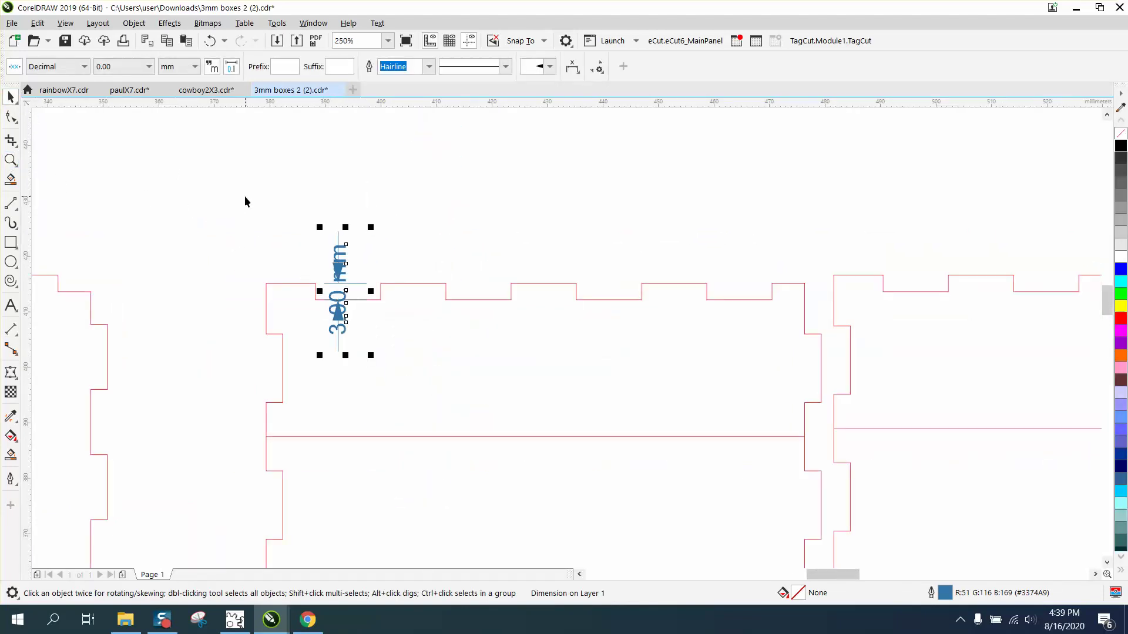
key(Delete)
- Select all seven box panels and scale them to 150%
scroll(329, 264, down, 2)
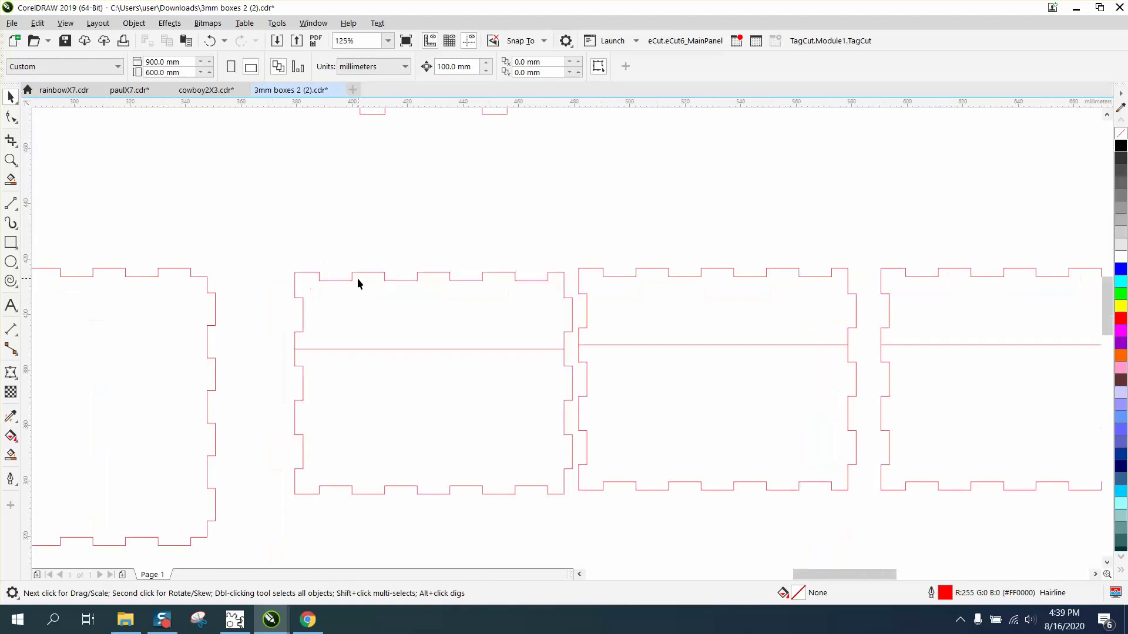
scroll(358, 277, down, 2)
scroll(355, 273, down, 2)
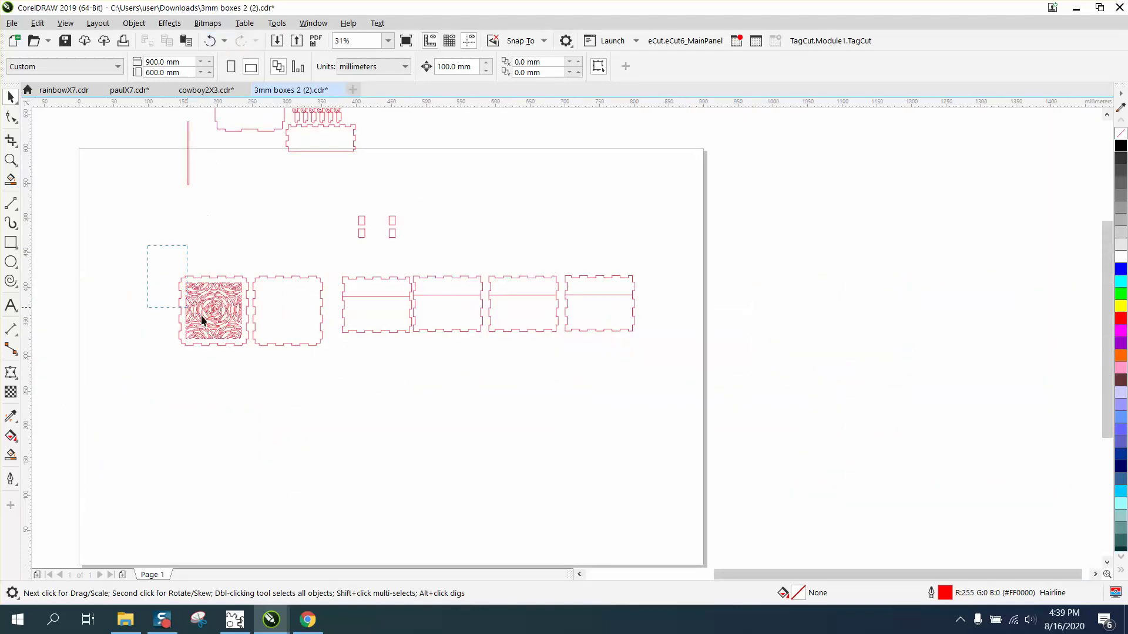
drag(699, 381, 700, 382)
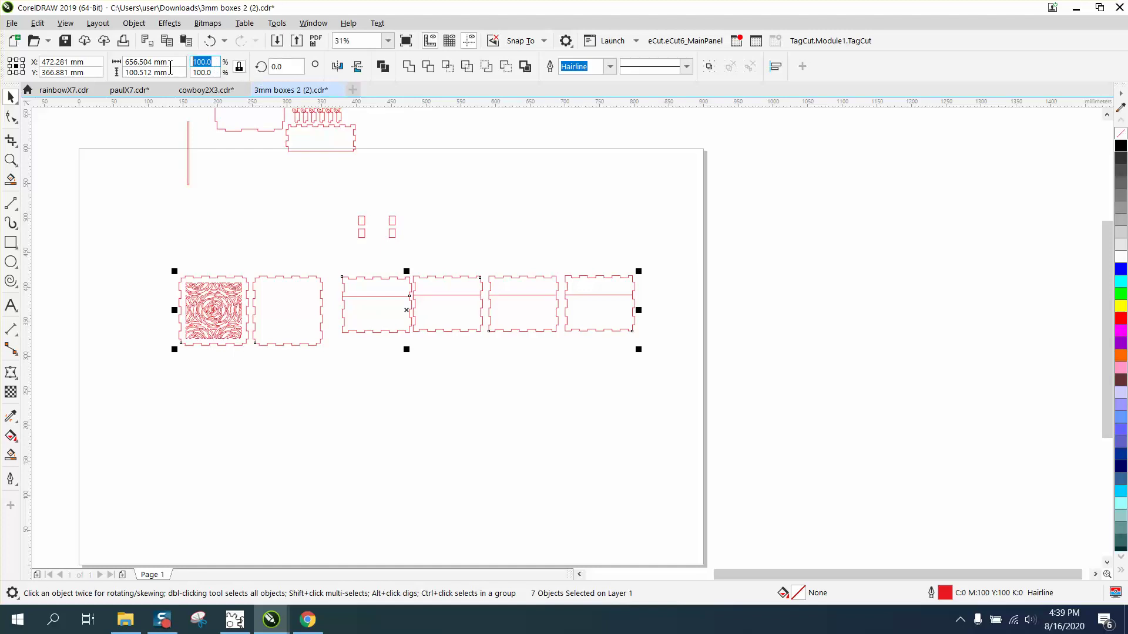
text(150)
key(Return)
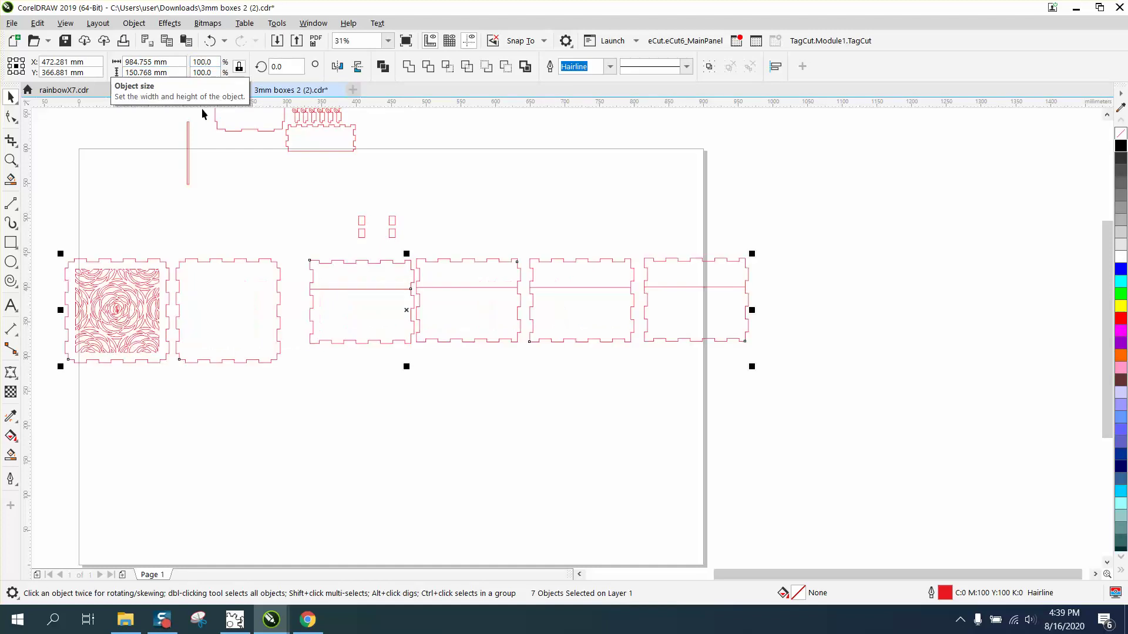
- Measure a top tab's depth with a parallel dimension (4.50 mm), then delete the measurement
click(11, 160)
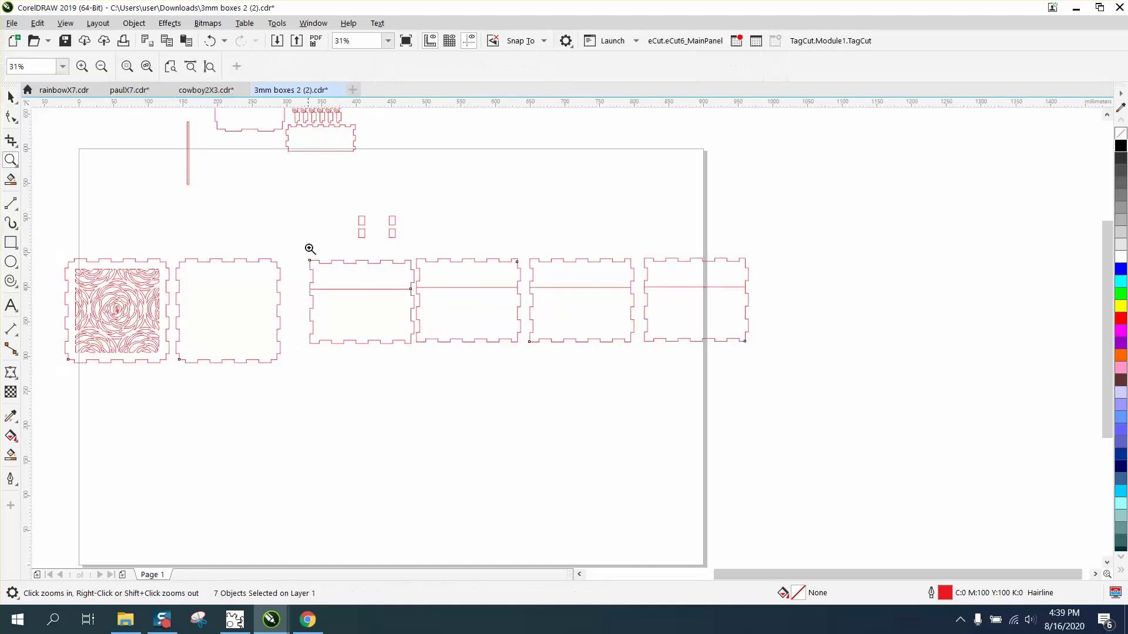
drag(311, 258, 411, 289)
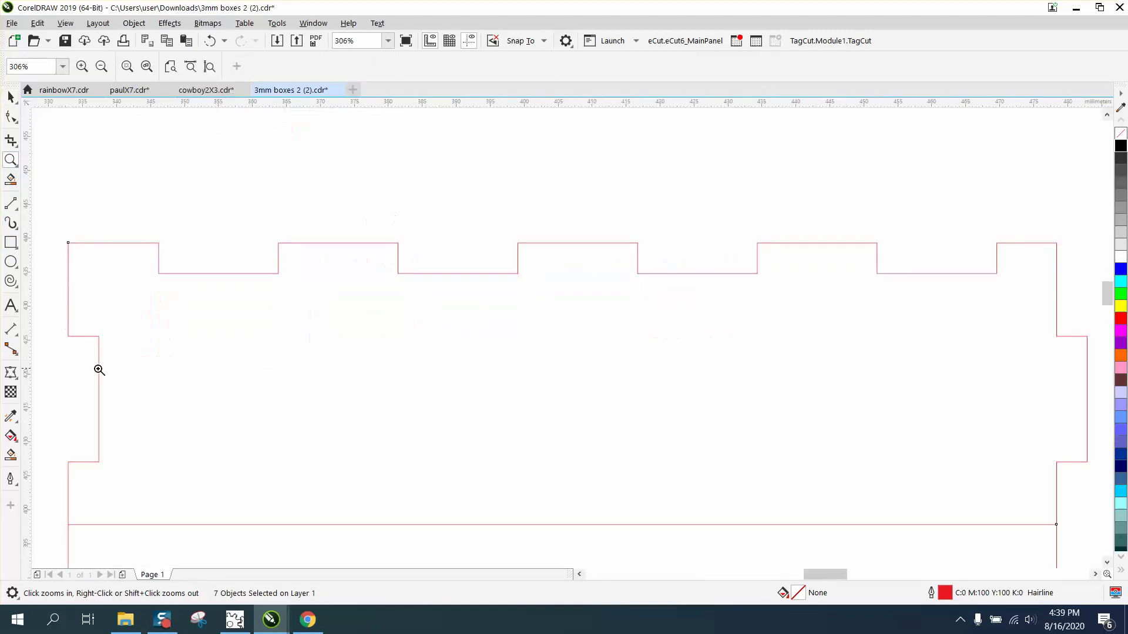
click(13, 332)
click(53, 334)
drag(279, 273, 274, 247)
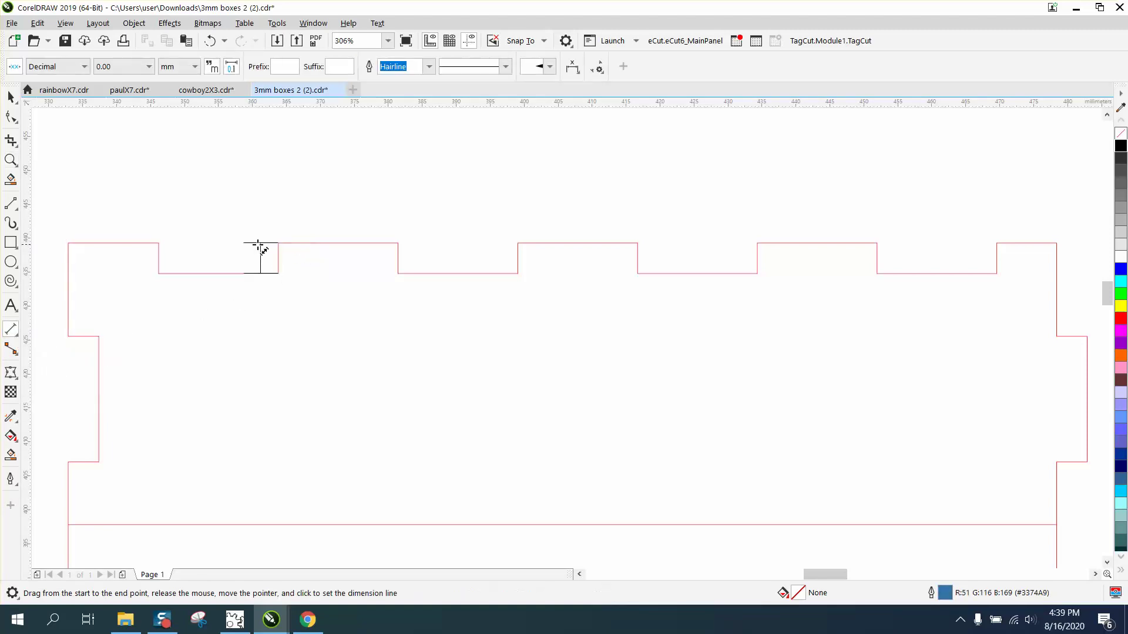
click(256, 250)
key(Delete)
scroll(262, 275, down, 4)
scroll(352, 351, down, 2)
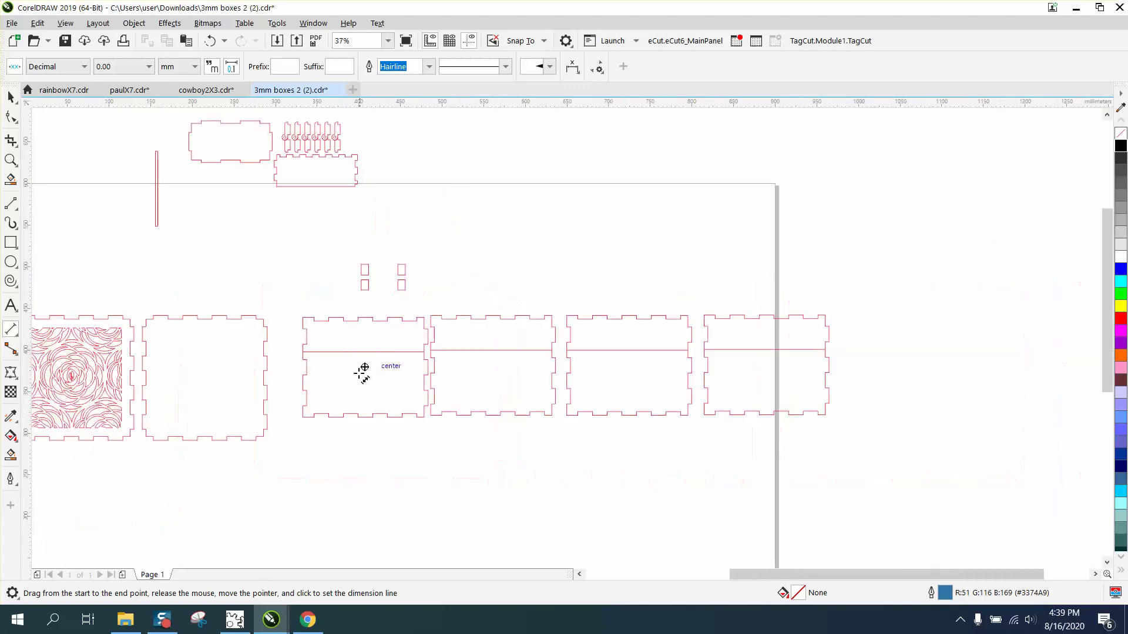
- Delete the three right-hand wall panels
click(10, 96)
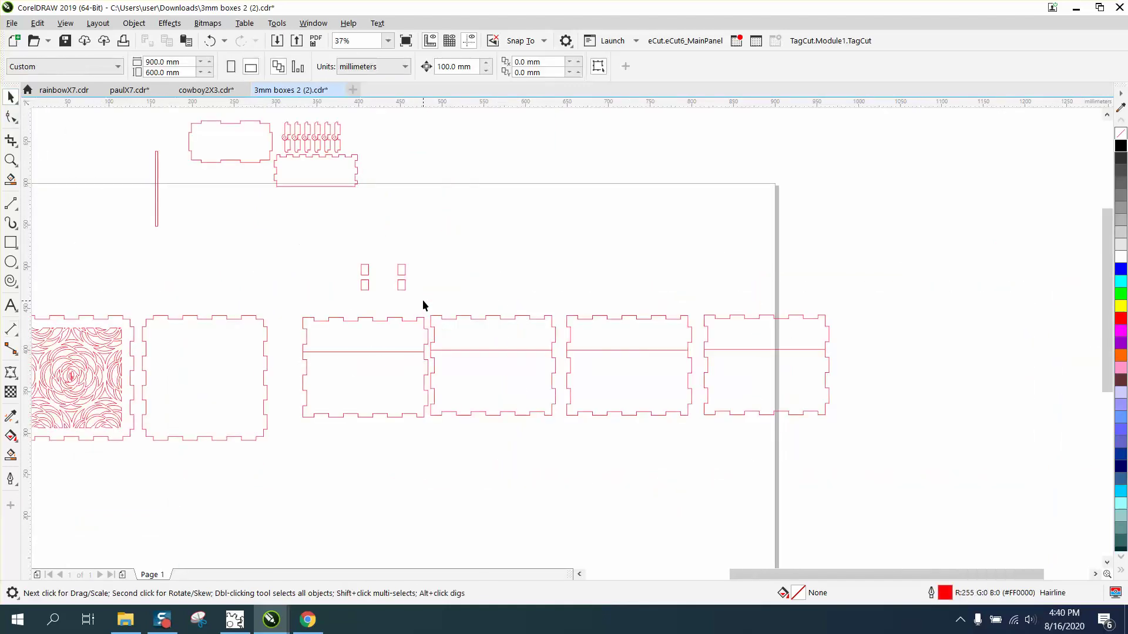
drag(869, 434, 872, 433)
key(Delete)
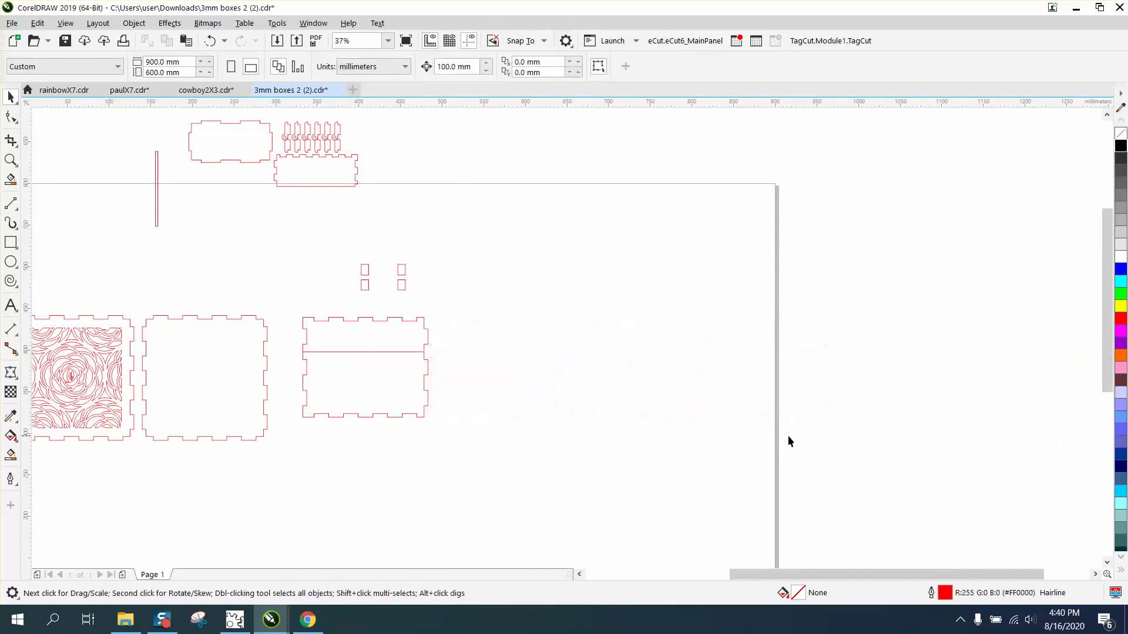
- Undo the accidental moves of the remaining side panel and its middle line
drag(434, 385, 411, 369)
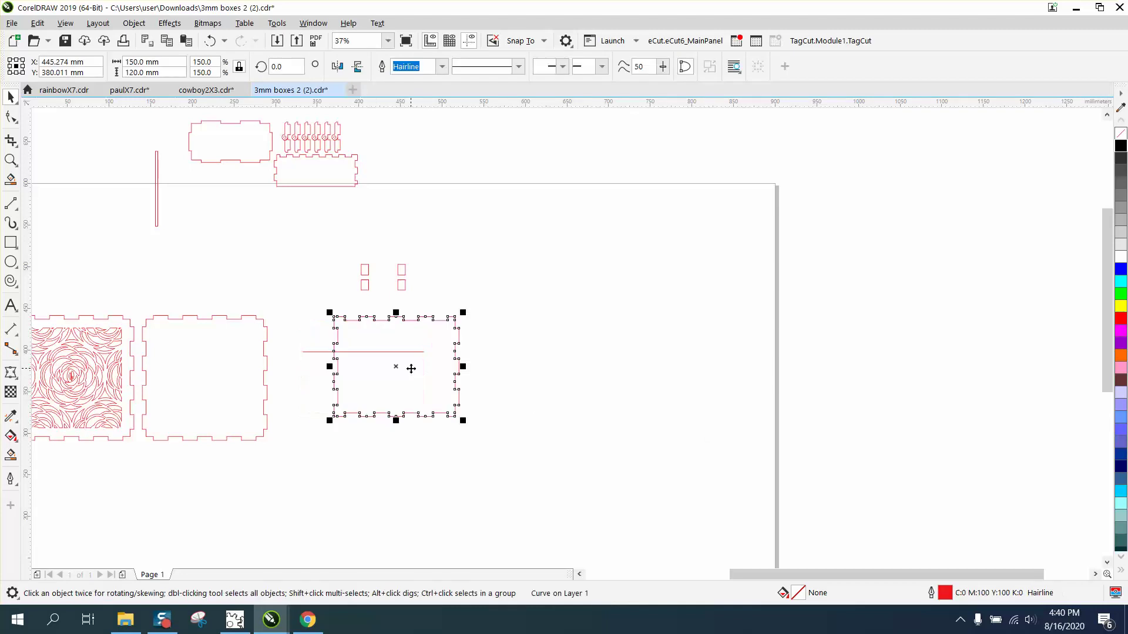
key(ctrl+z)
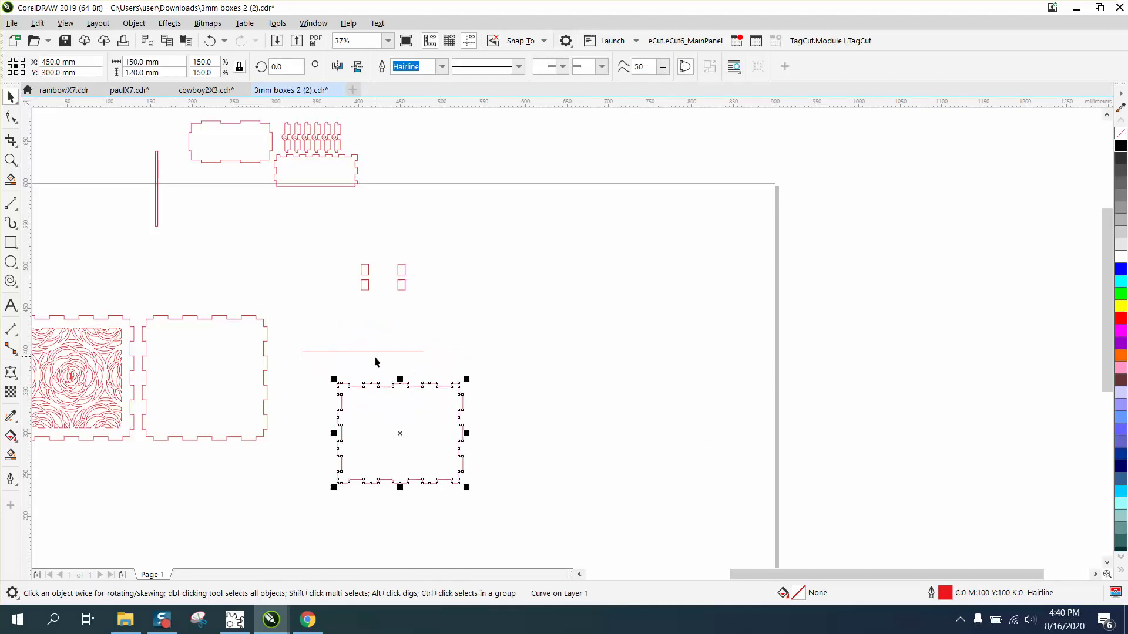
click(208, 40)
click(210, 40)
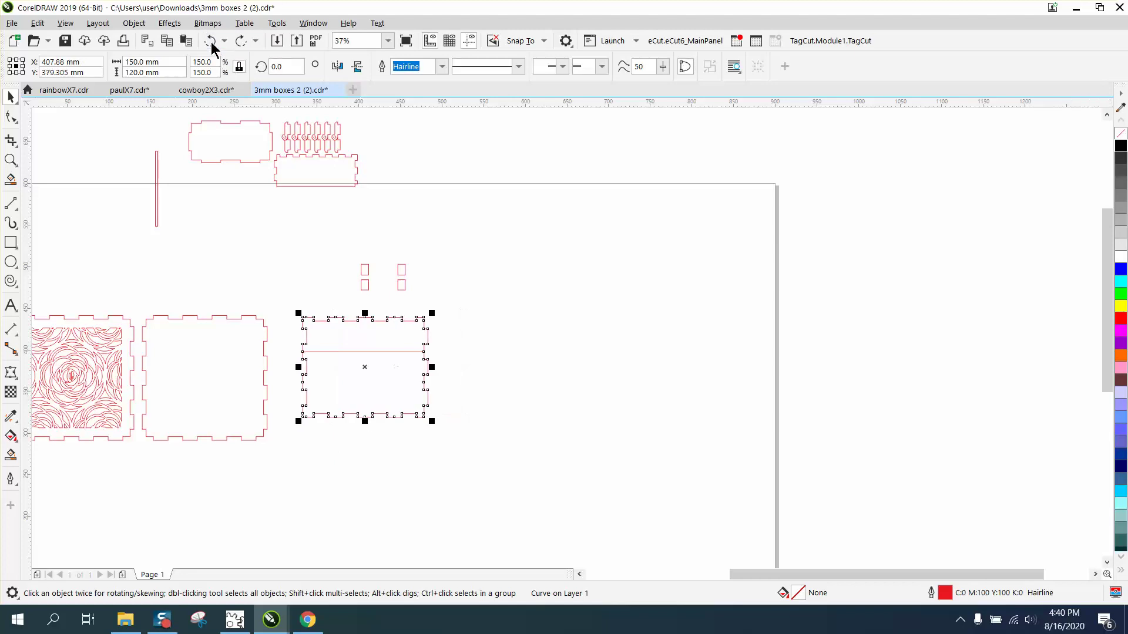
drag(277, 298, 502, 454)
key(ctrl+shift+z)
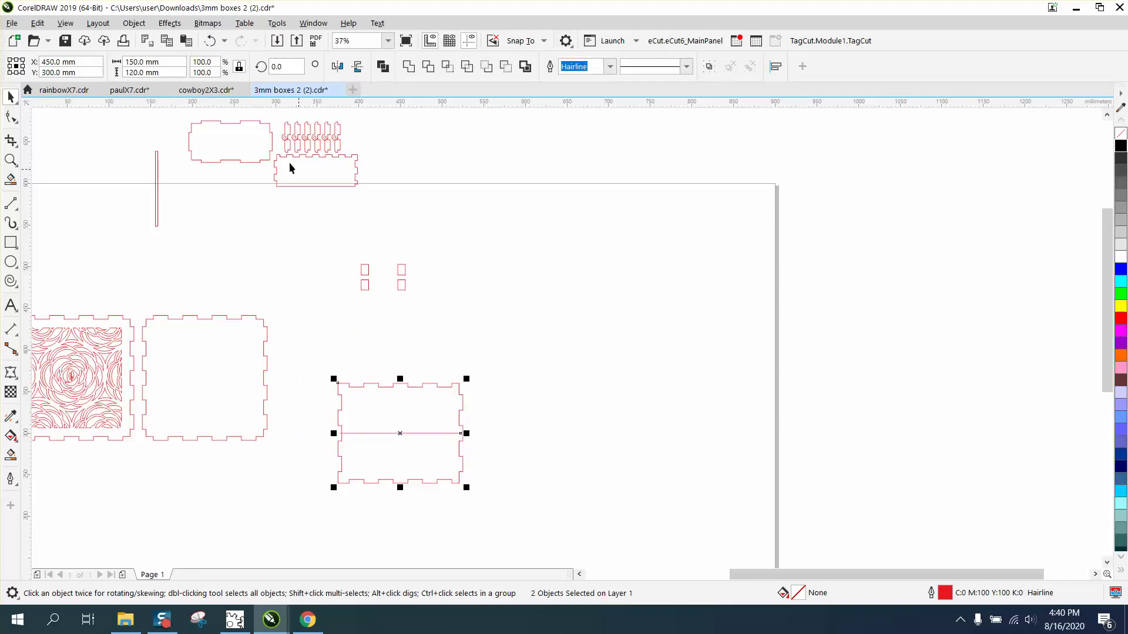
click(209, 40)
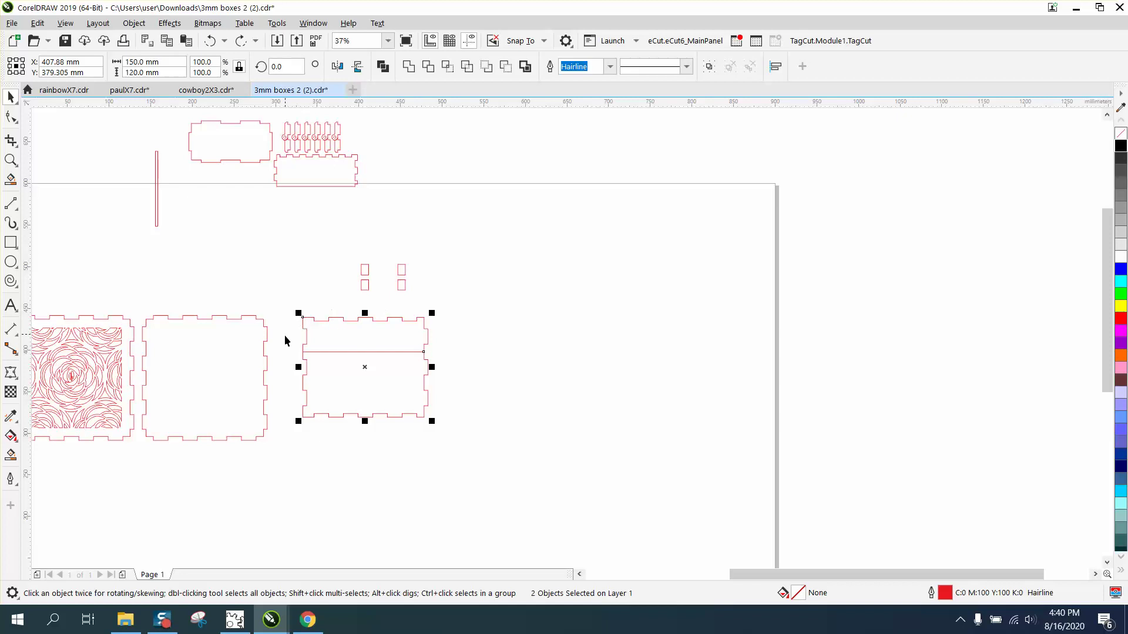
click(11, 160)
- Zoom in on the remaining side panel and set the nudge distance to 1.5 mm
drag(270, 323, 546, 454)
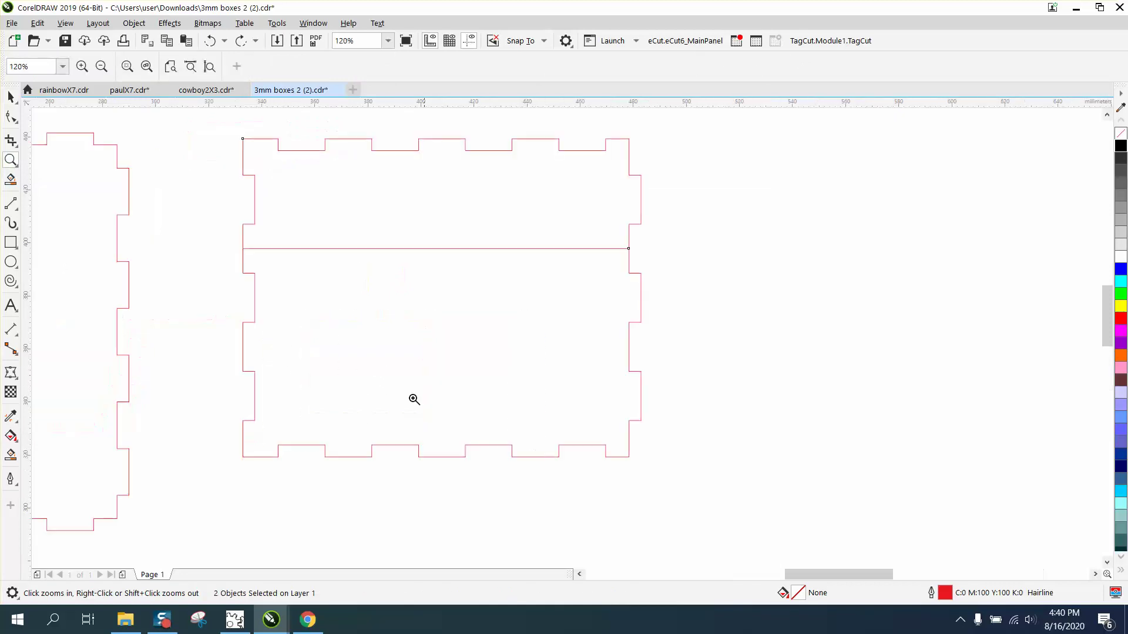
click(11, 117)
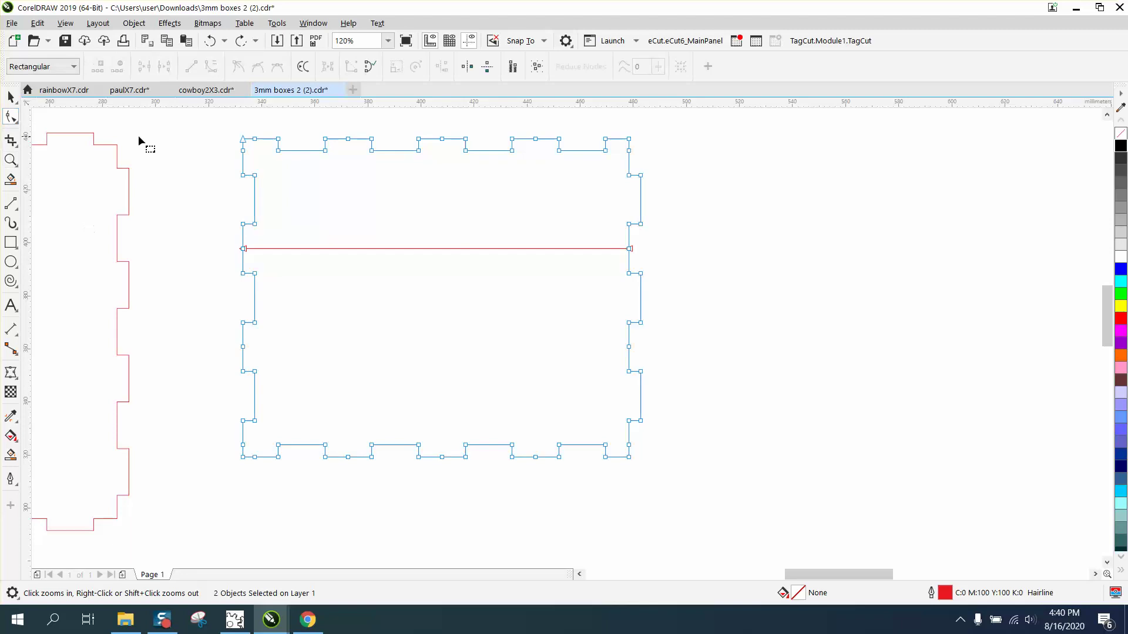
drag(231, 127, 247, 463)
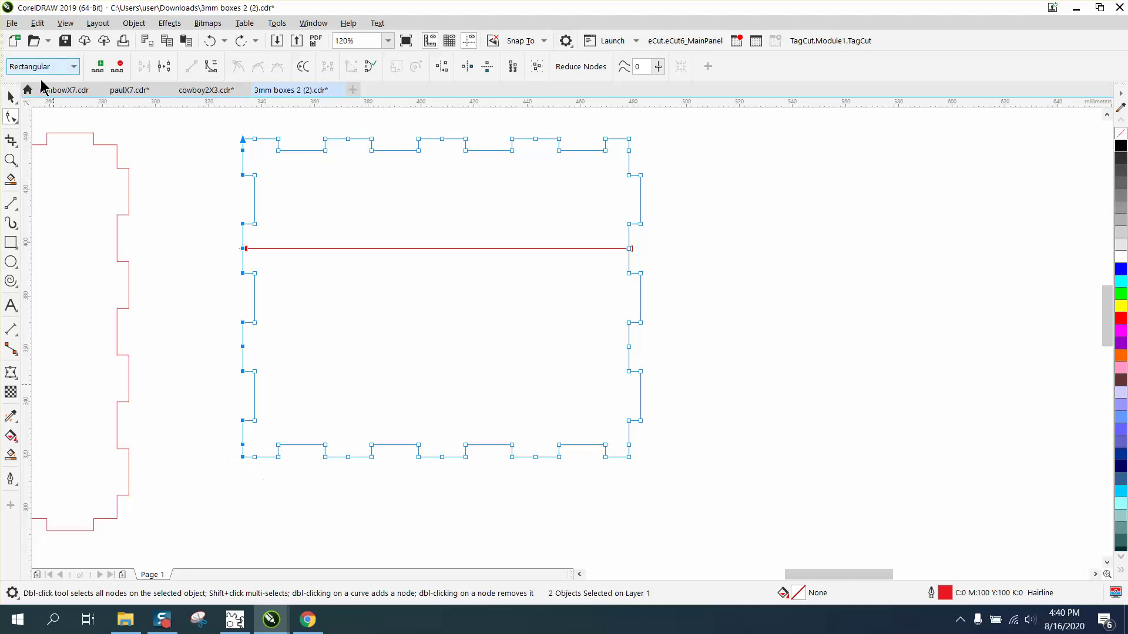
click(11, 97)
click(339, 118)
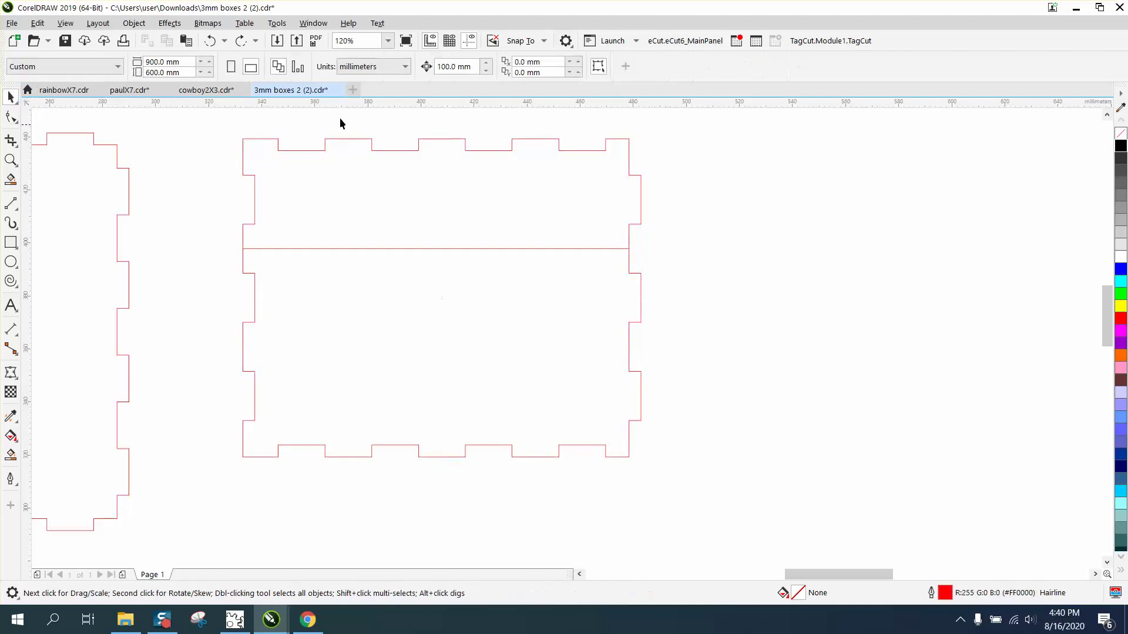
click(473, 67)
text(1.5)
key(Return)
- Nudge the panel's left, right, bottom and top edge nodes 1.5 mm inward
click(12, 115)
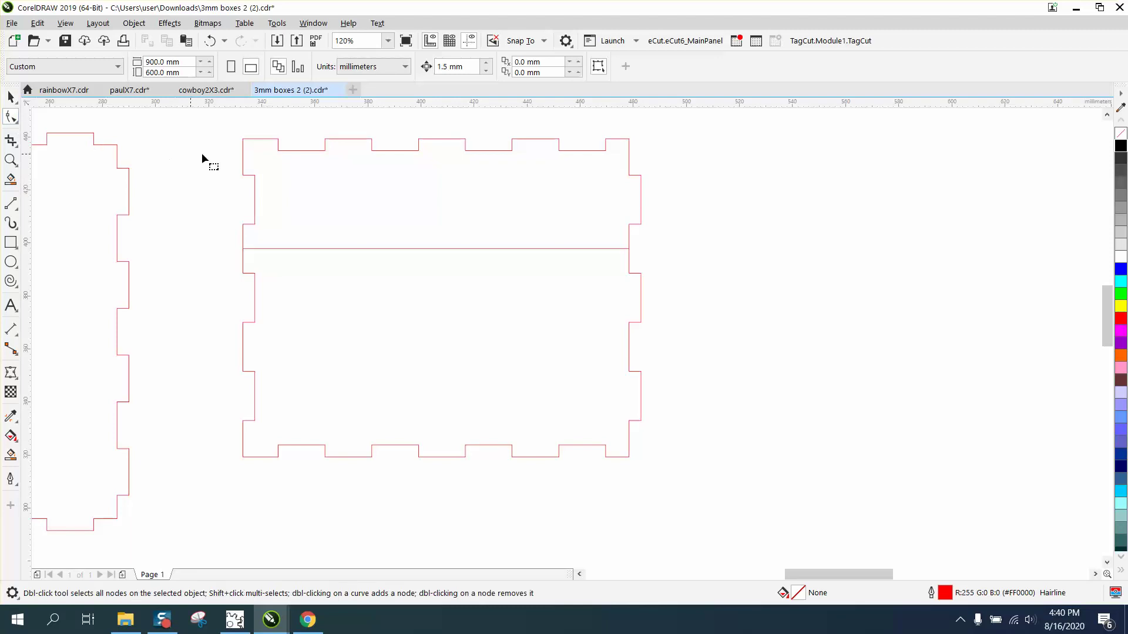
click(243, 156)
drag(239, 143, 252, 467)
key(Right)
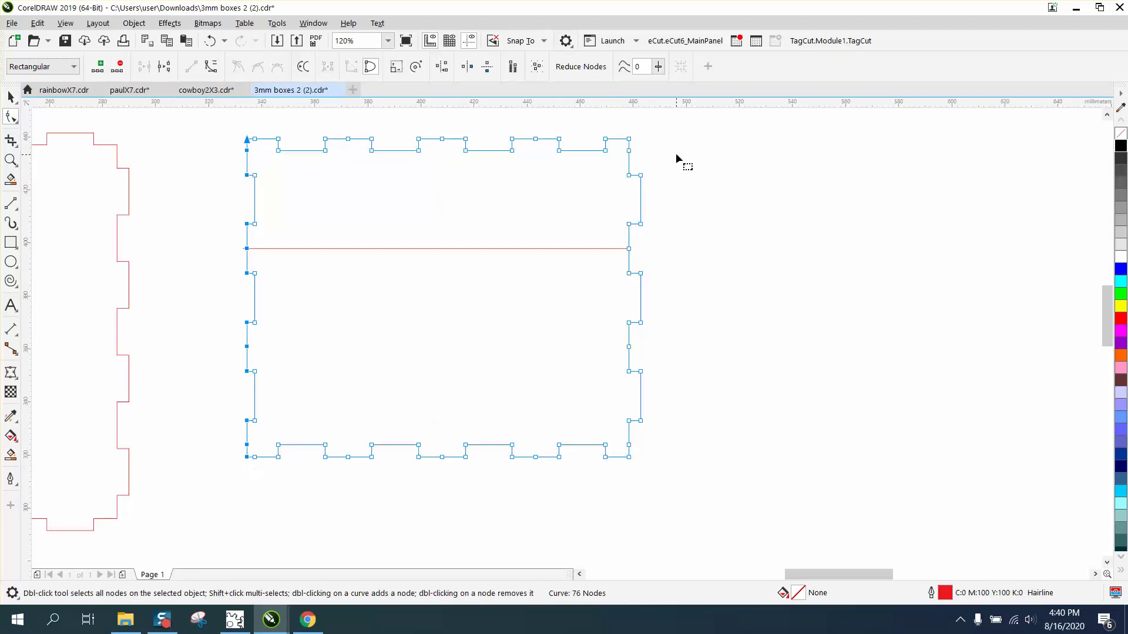
drag(673, 153, 670, 379)
key(Left)
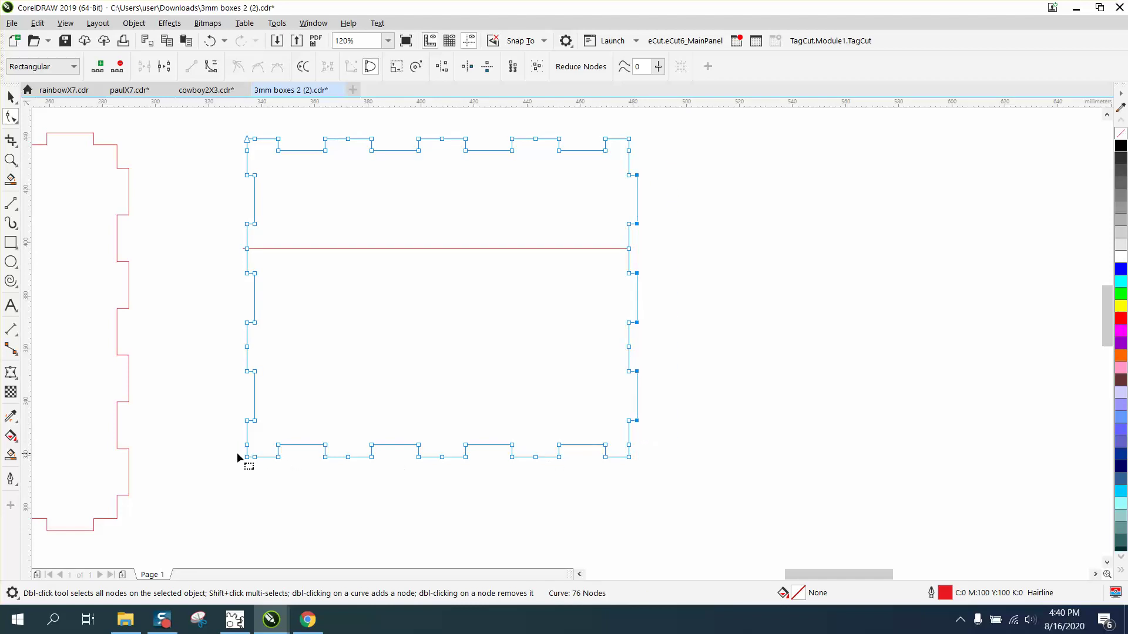
drag(235, 453, 647, 494)
key(Up)
drag(224, 127, 642, 148)
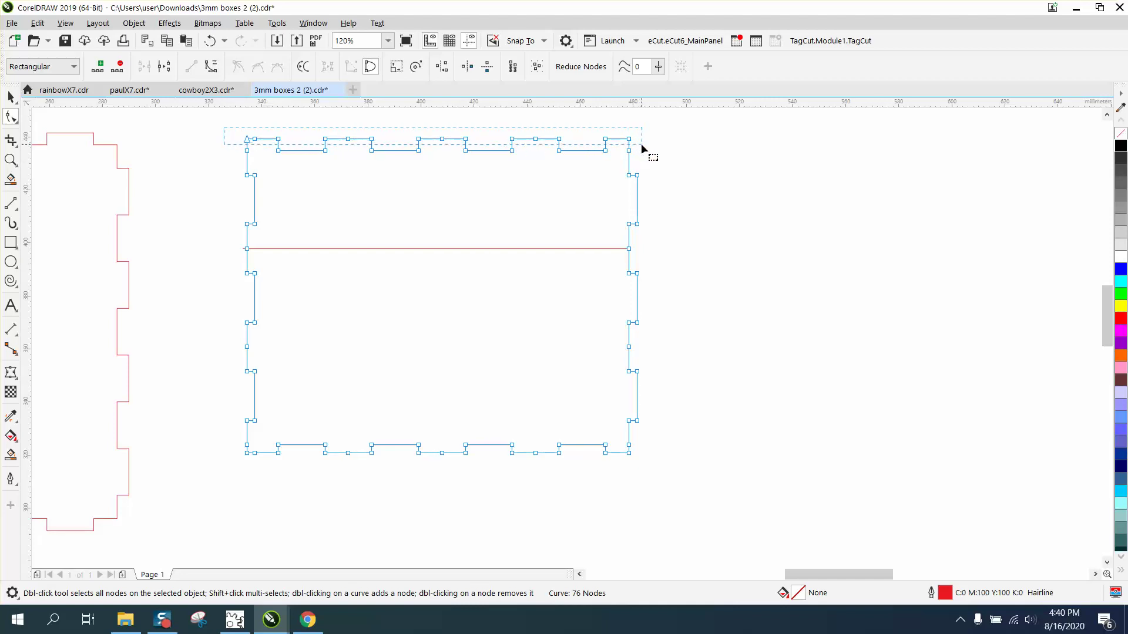
key(Down)
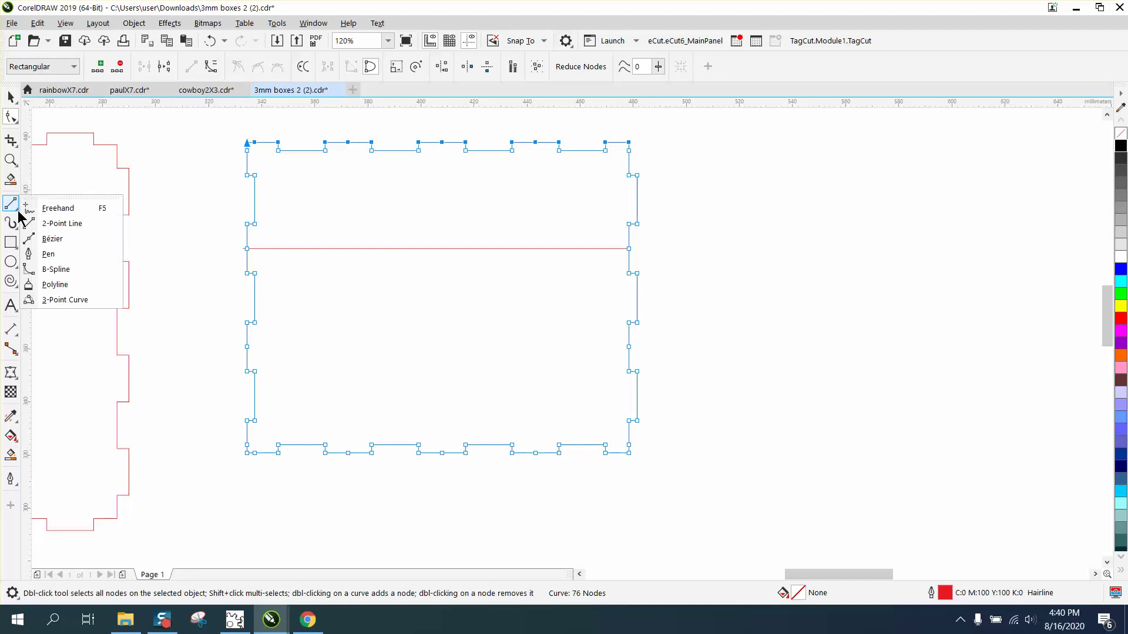
- Measure the top-left tab's depth, which again reads 3 mm
click(11, 329)
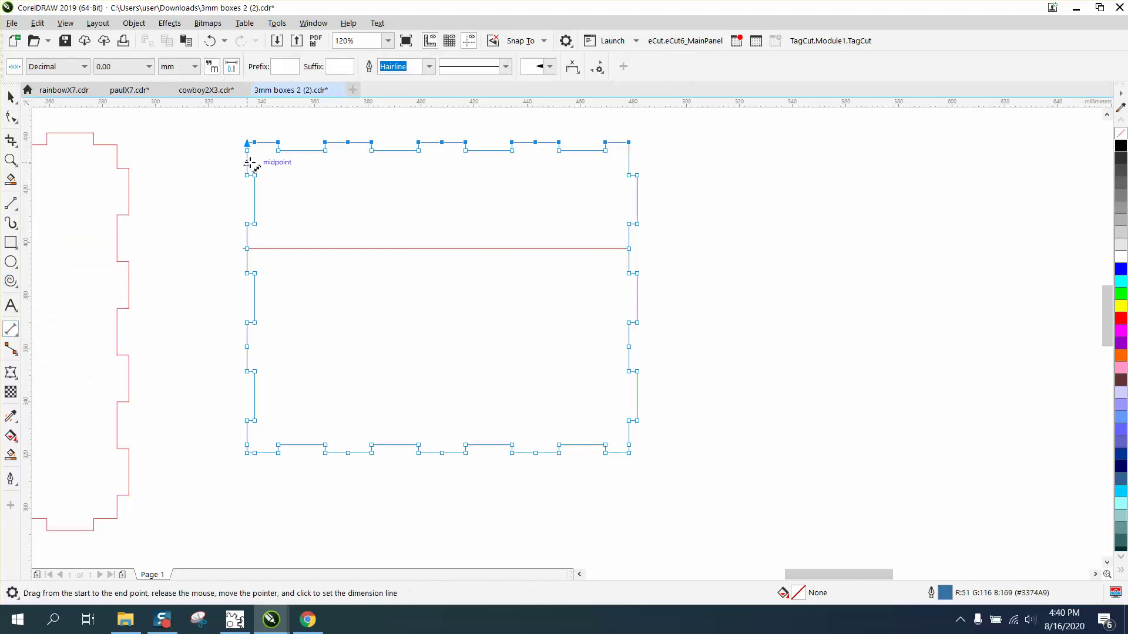
drag(277, 150, 278, 142)
click(297, 141)
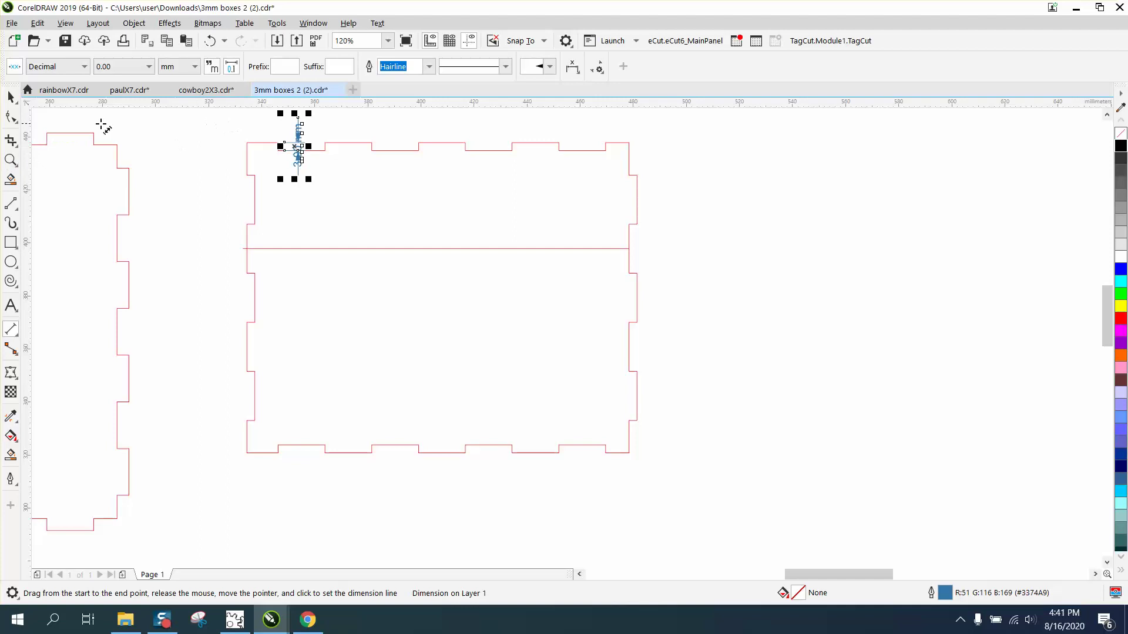
- Inspect the 3 mm measurement up close, then delete the dimension
click(11, 160)
drag(250, 128, 351, 196)
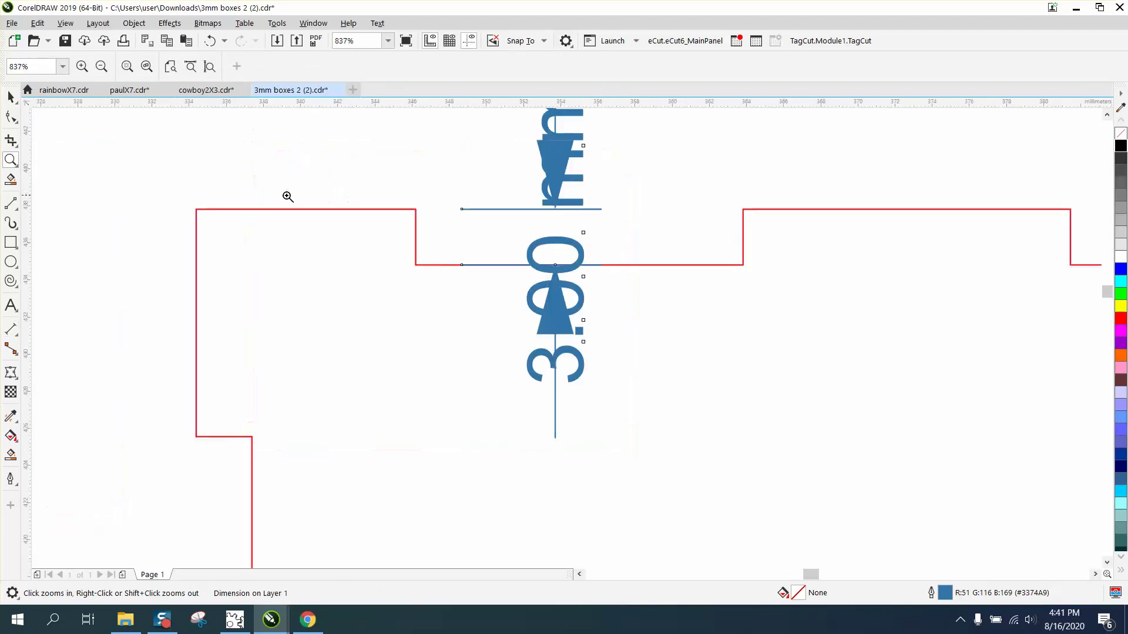
right_click(280, 194)
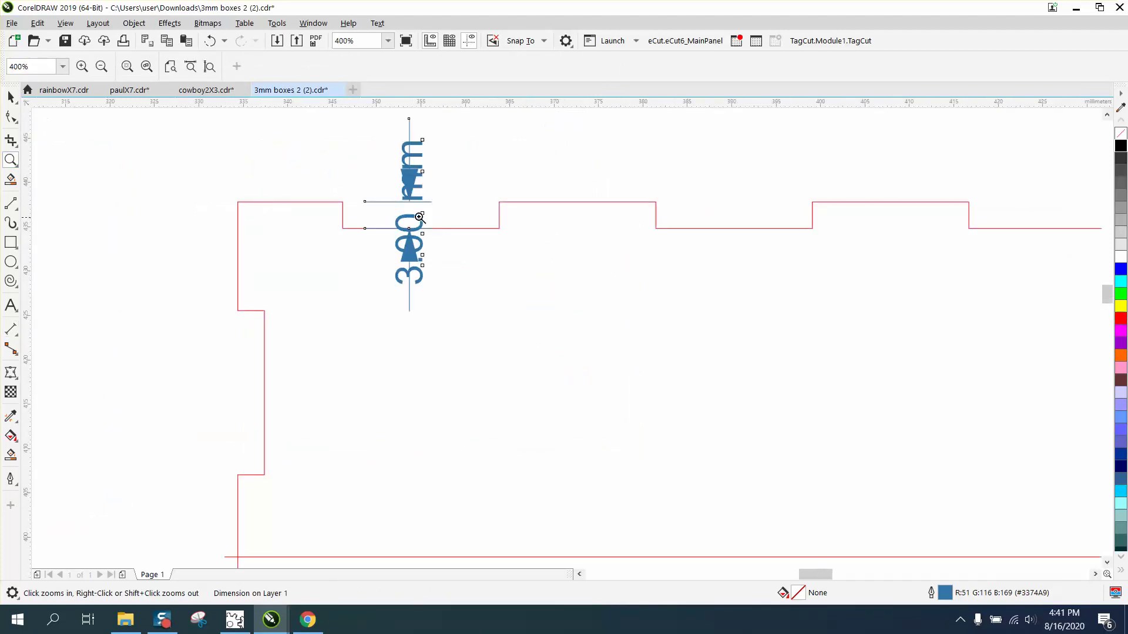
right_click(409, 212)
click(9, 99)
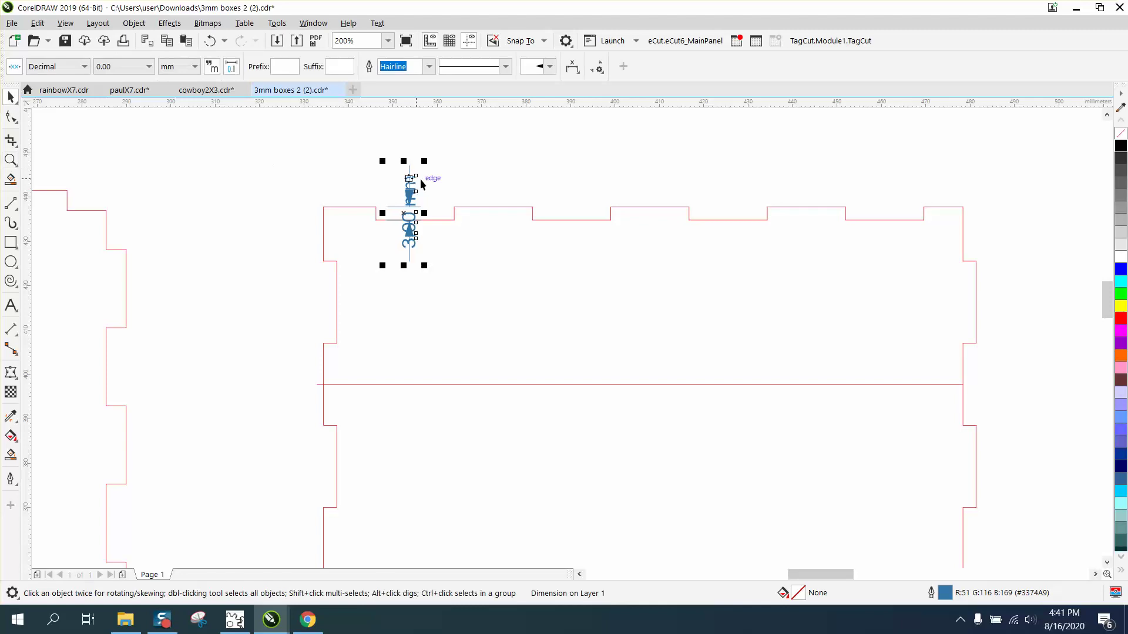
key(Delete)
scroll(419, 193, down, 2)
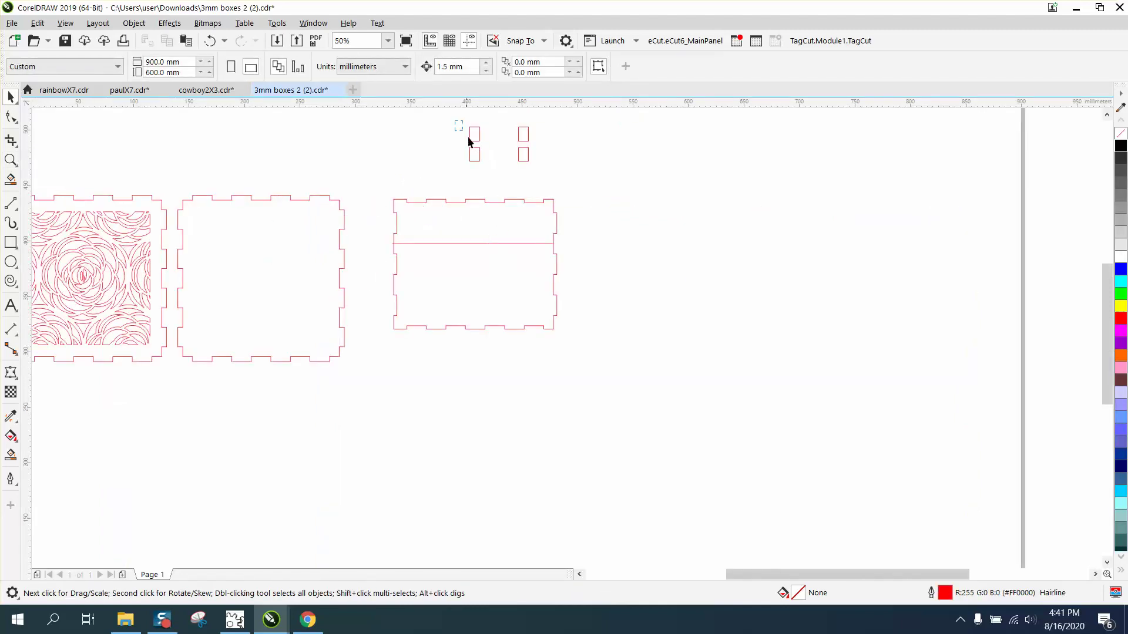
- Drag the four hinge rectangles into the side panel over its centre line, then reselect them
drag(580, 174, 580, 174)
drag(499, 143, 476, 246)
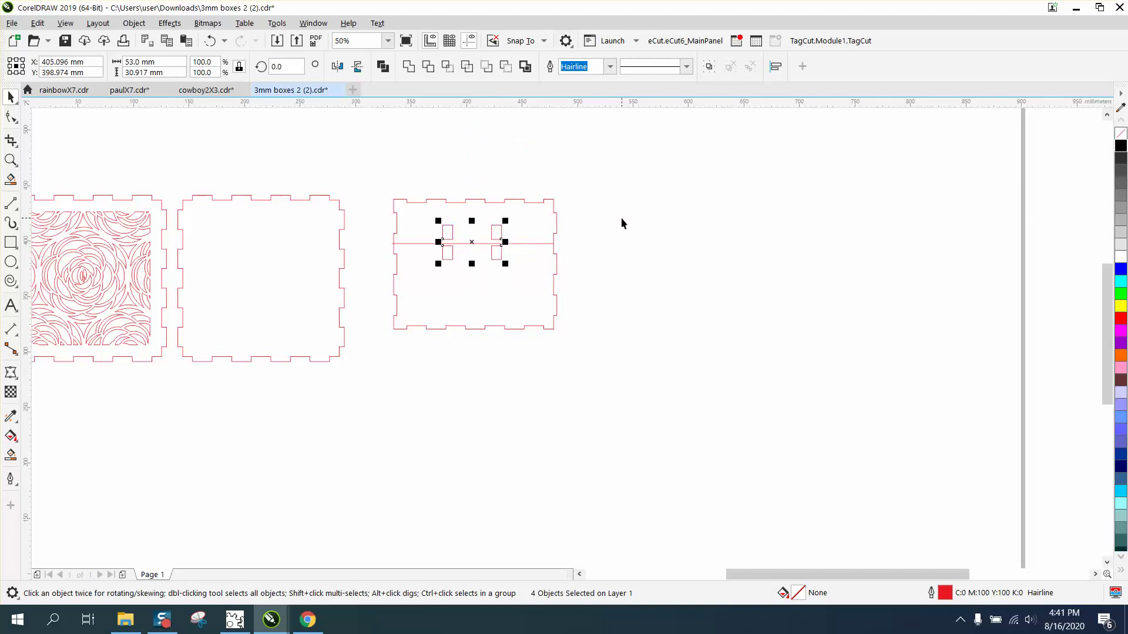
key(Escape)
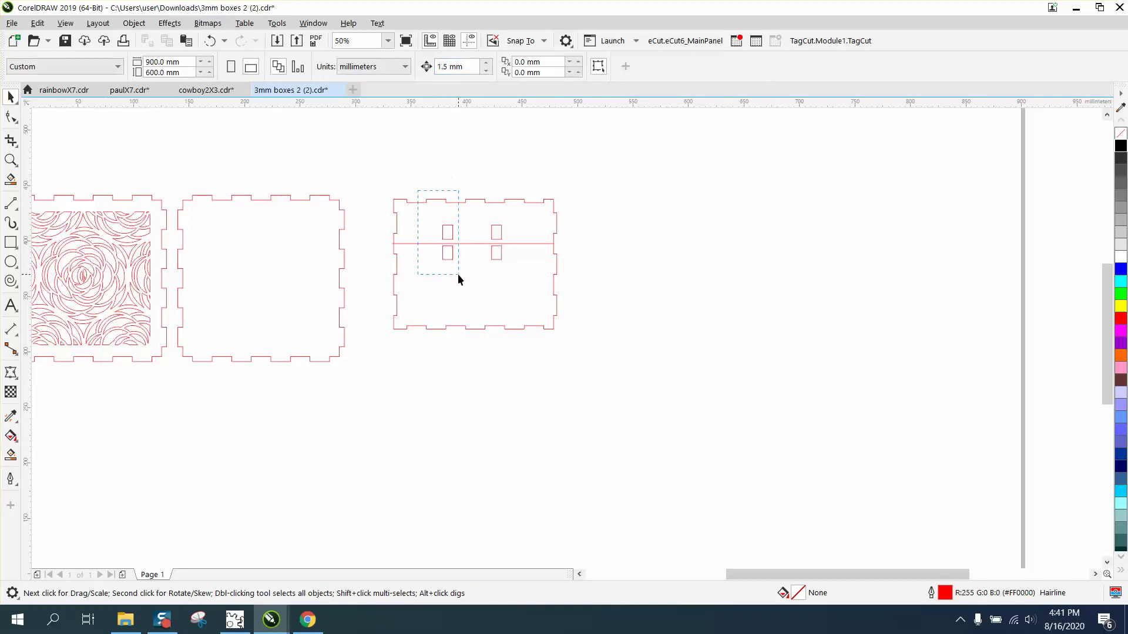
drag(457, 274, 459, 275)
click(10, 159)
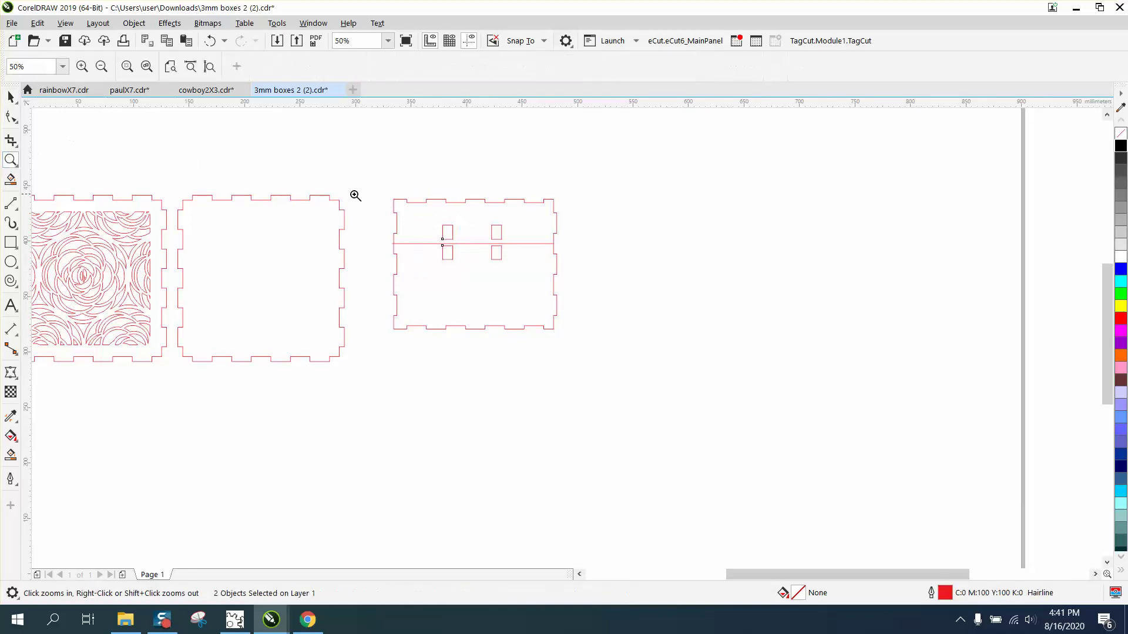
drag(383, 176, 627, 355)
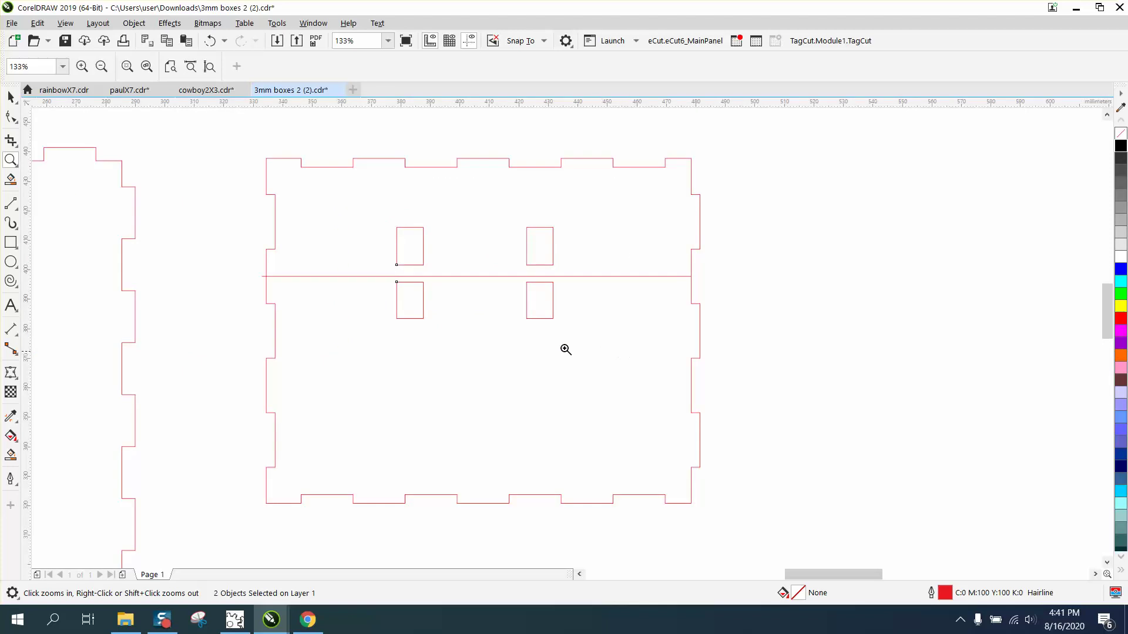
click(10, 97)
drag(338, 151, 366, 214)
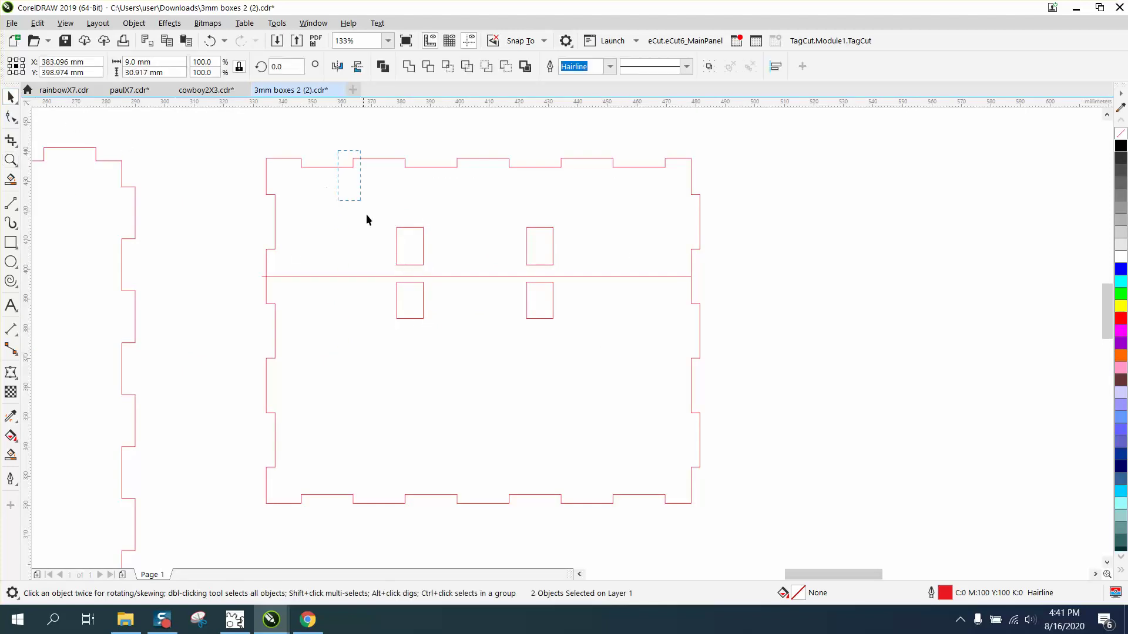
drag(598, 370, 599, 370)
- Undo the stray box-outline move and nudge the left hinge pair left to X 371.193 mm
mouse_move(476, 275)
mouse_down()
mouse_move(479, 315)
mouse_move(476, 276)
mouse_up()
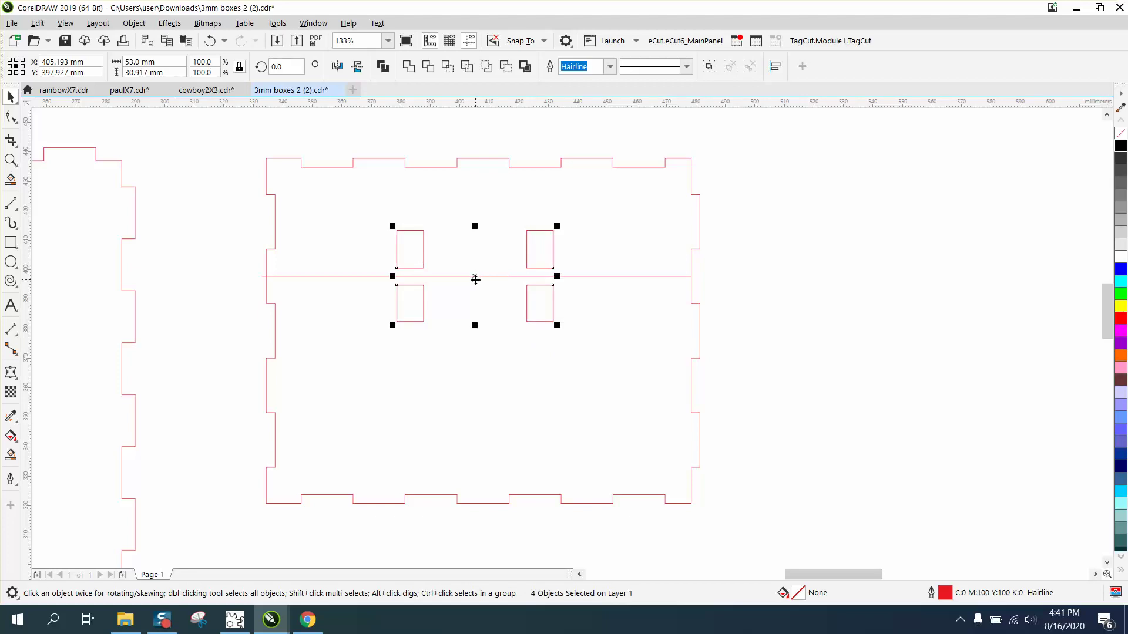
drag(353, 167, 453, 338)
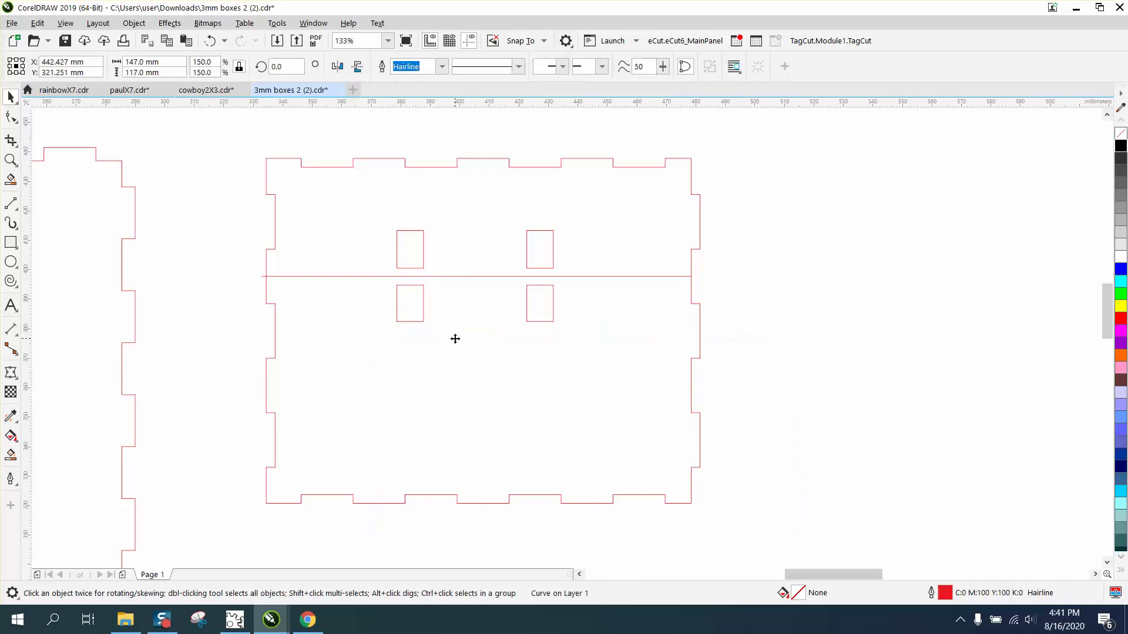
click(211, 41)
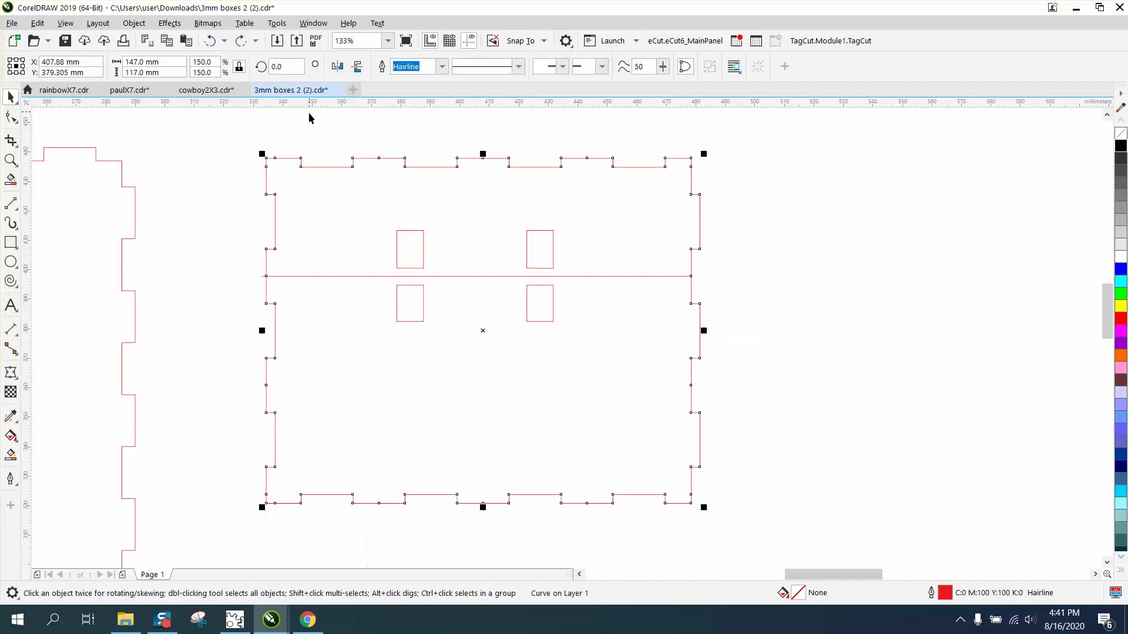
drag(315, 125, 465, 335)
key(Left)
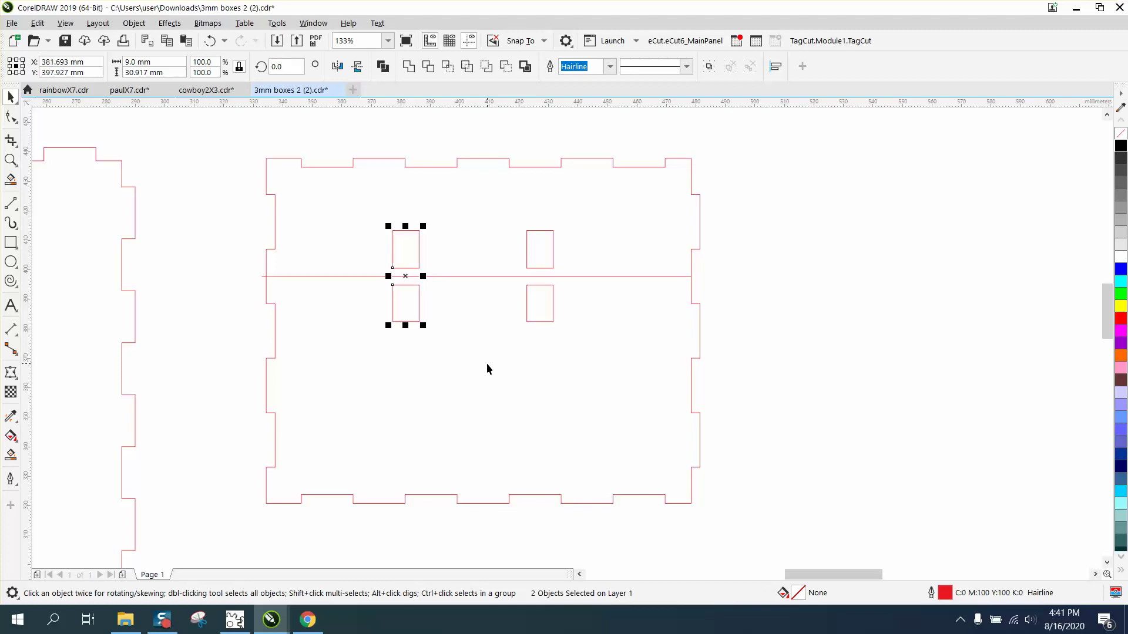
key(Left)
key(Left)
key(Left)
key(Left)
key(Left)
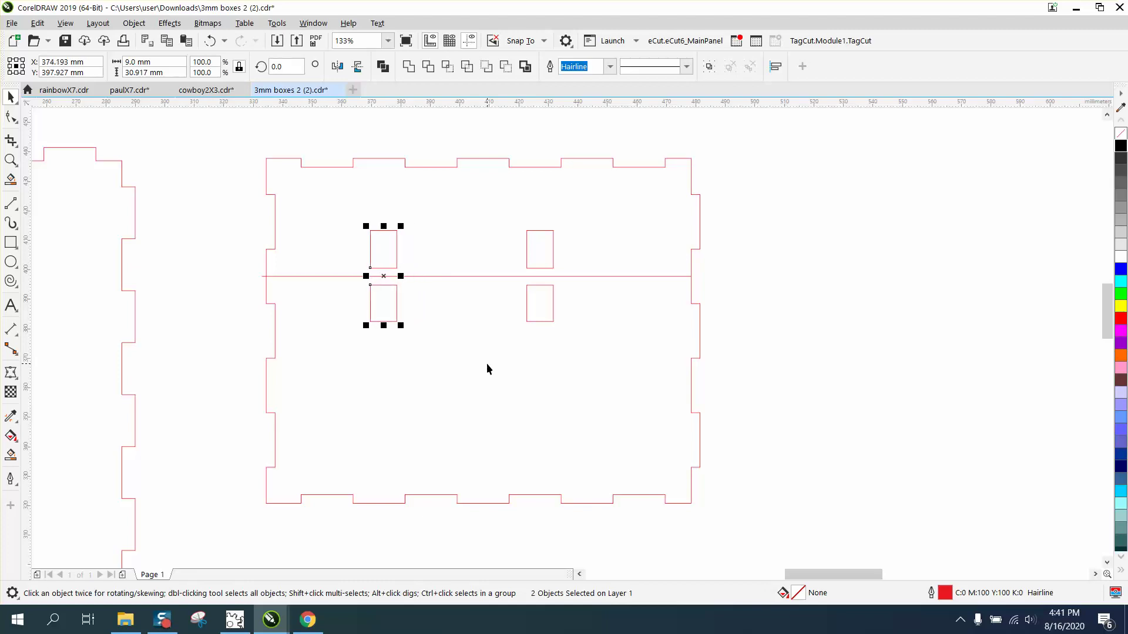
key(Left)
key(Left)
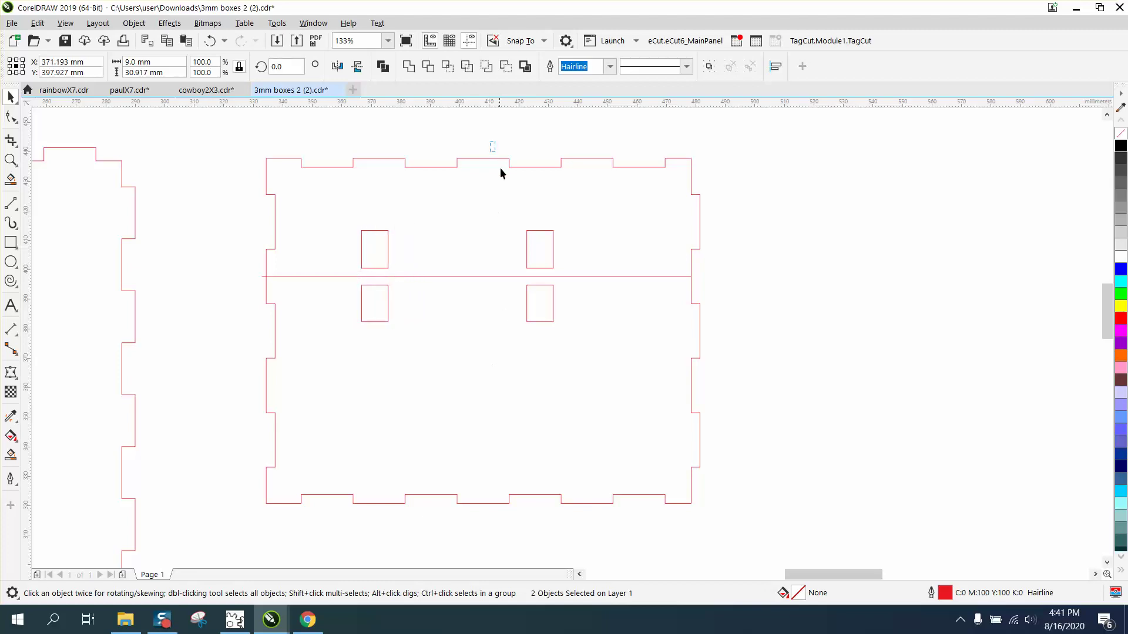
- Nudge the right hinge pair right to X 440.693 mm
drag(499, 167, 584, 361)
key(Right)
key(Right)
key(Right)
key(Right)
key(Right)
key(Right)
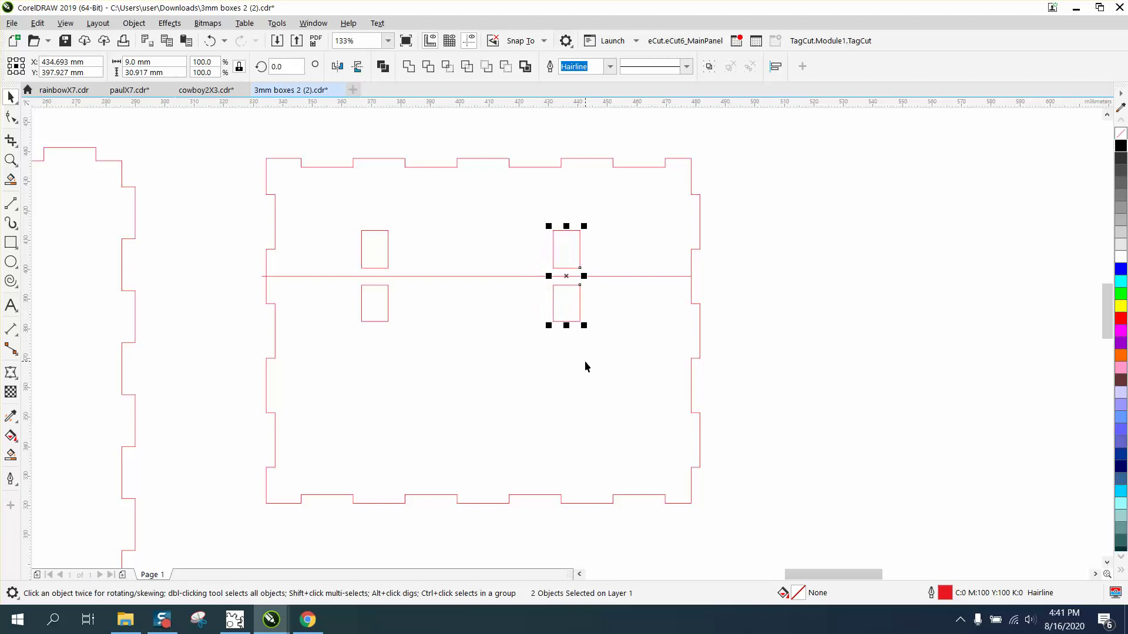
key(Right)
key(Right)
key(Right)
key(Right)
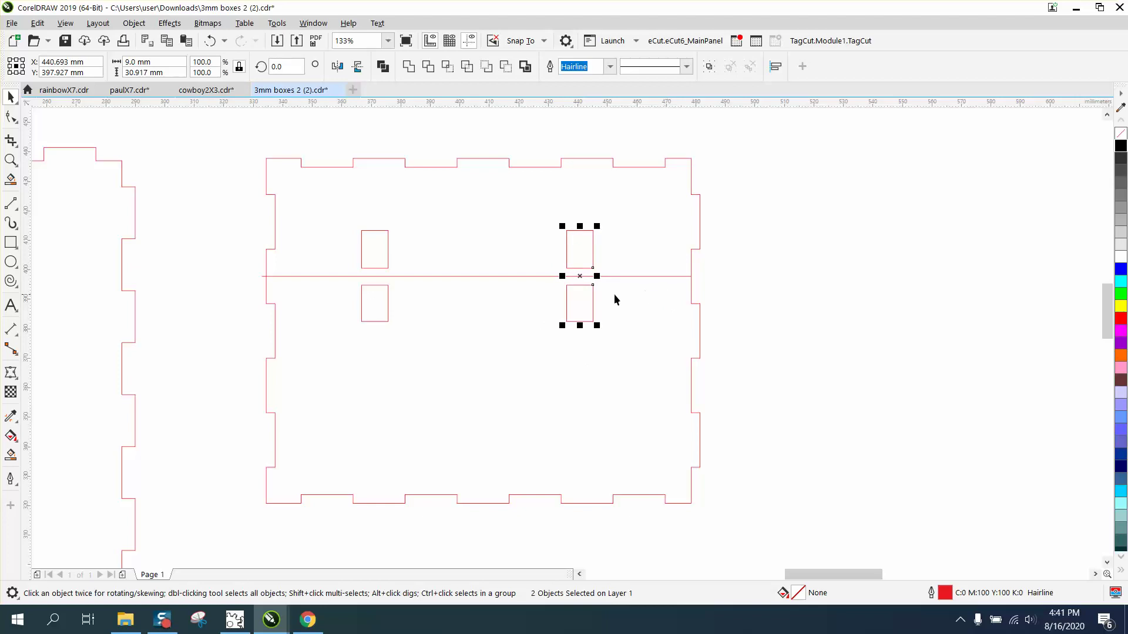
- Copy the hinged panel to the right and delete the copy's hinge holes
scroll(517, 294, down, 4)
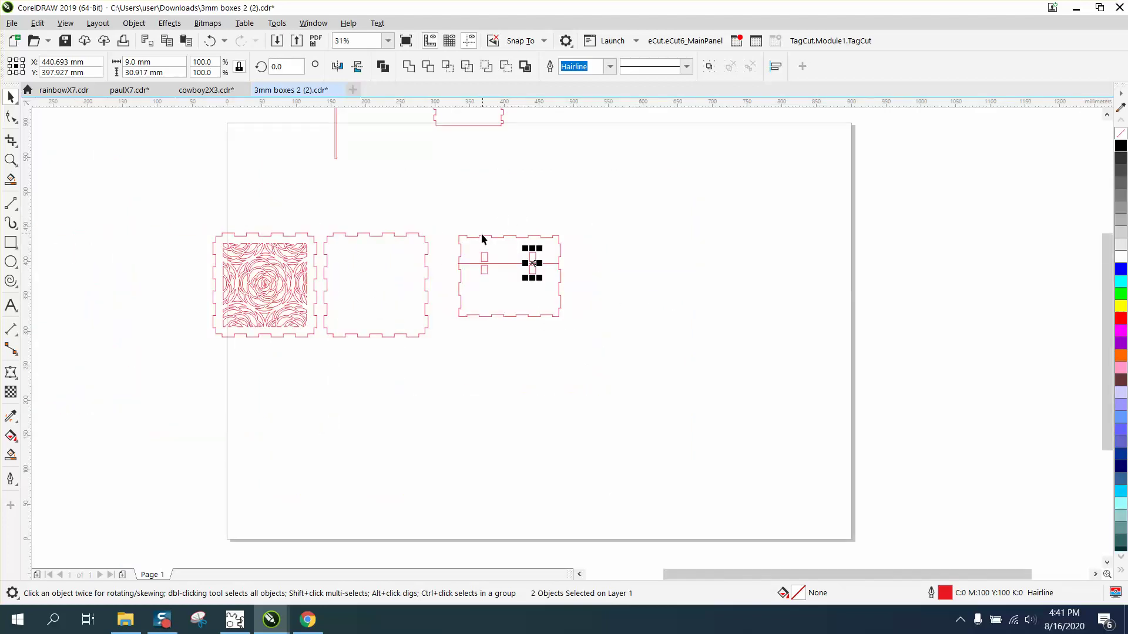
drag(453, 225, 609, 364)
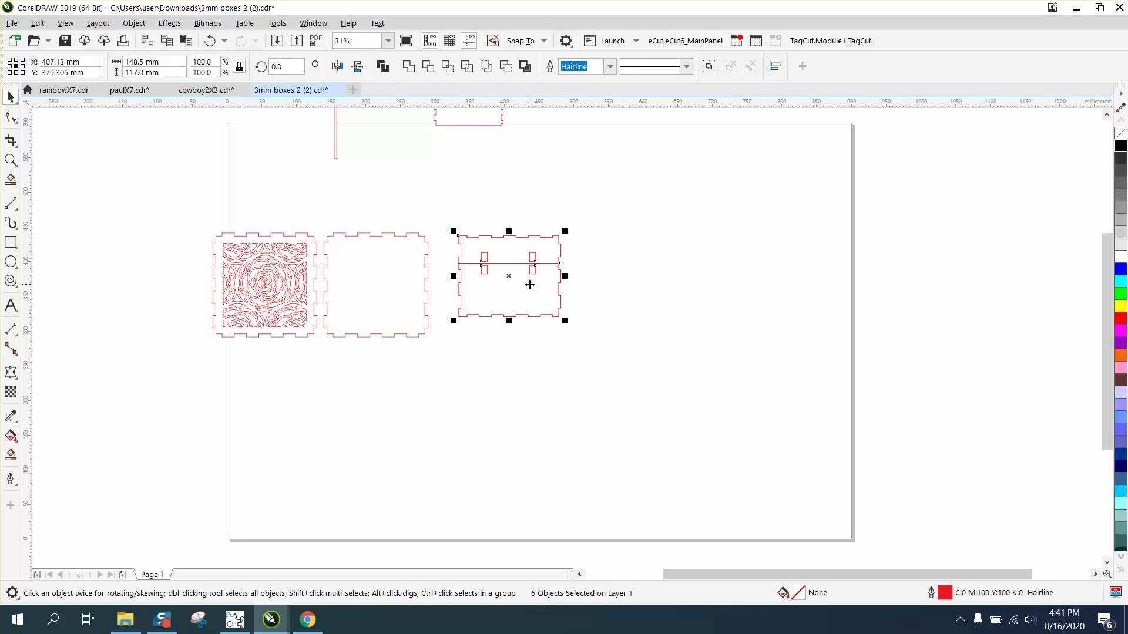
click(509, 280)
drag(510, 280, 622, 280)
drag(591, 214, 731, 362)
key(Delete)
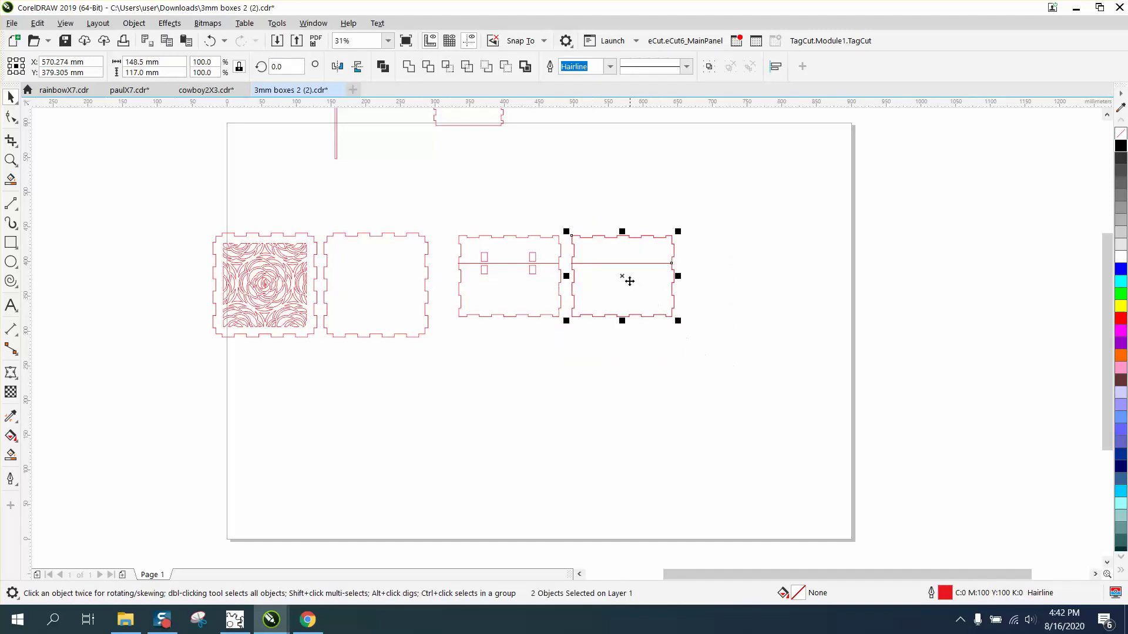
- Add two more plain panel copies with Ctrl+R and move all four walls above the page
drag(627, 280, 734, 281)
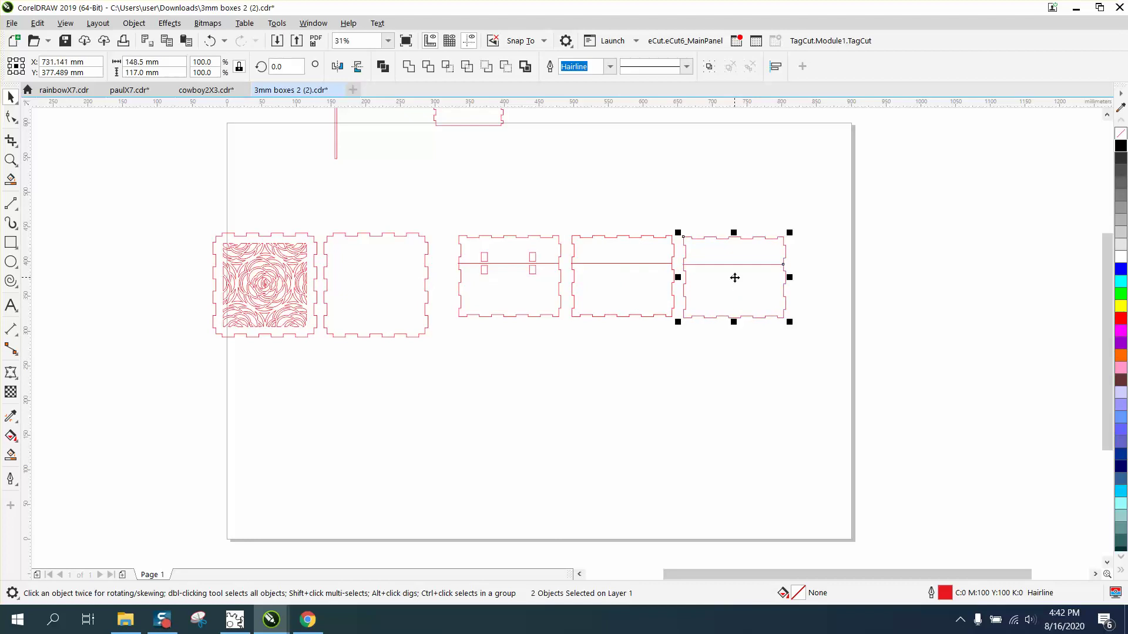
key(ctrl+r)
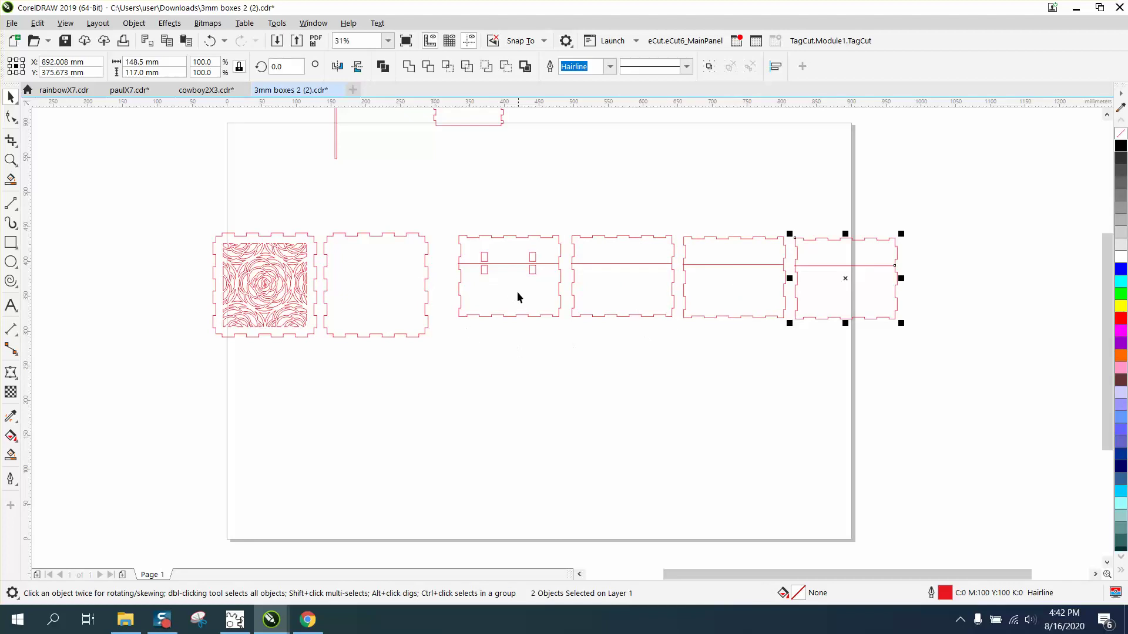
drag(441, 206, 924, 367)
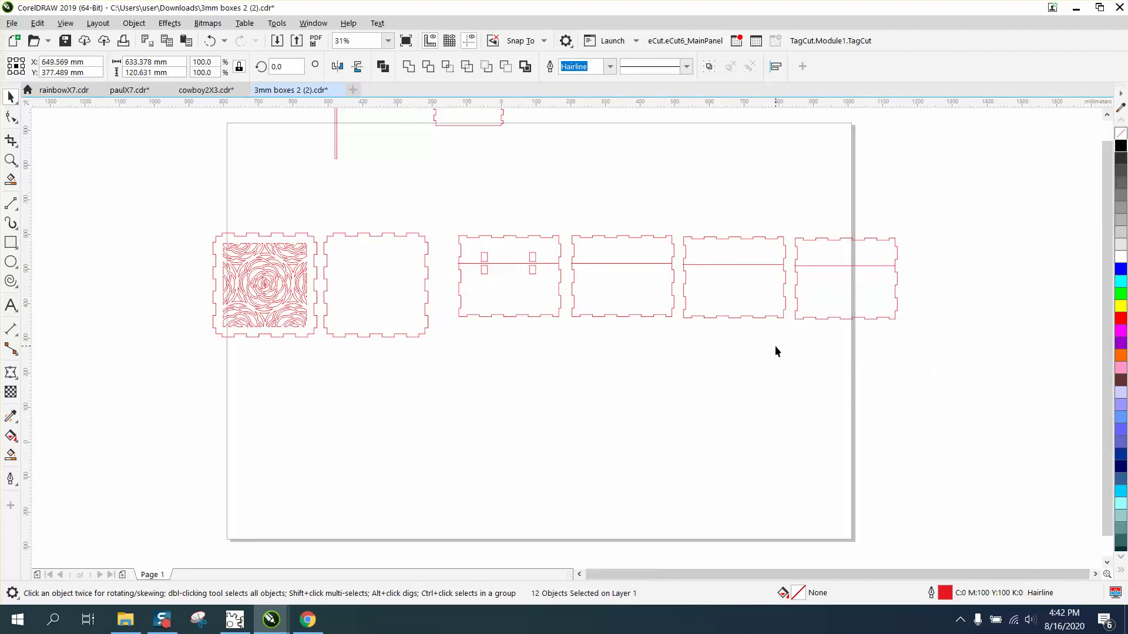
scroll(775, 350, down, 2)
drag(739, 322, 805, 225)
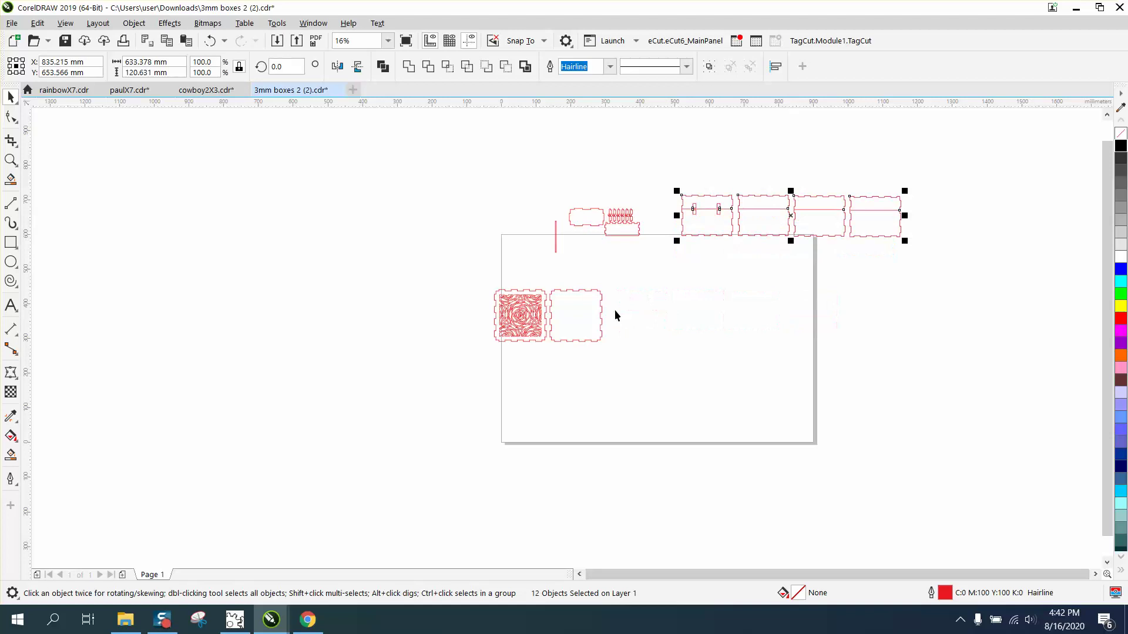
- Centre the patterned square on the page, delete the plain square, and zoom in on it
click(522, 317)
key(p)
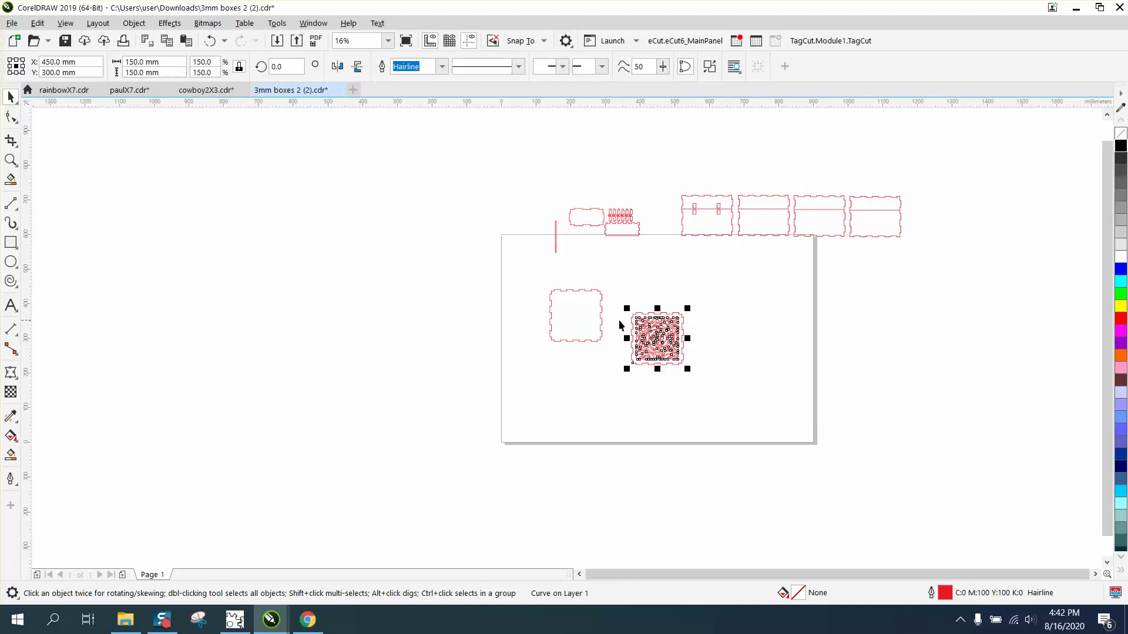
click(586, 317)
key(Delete)
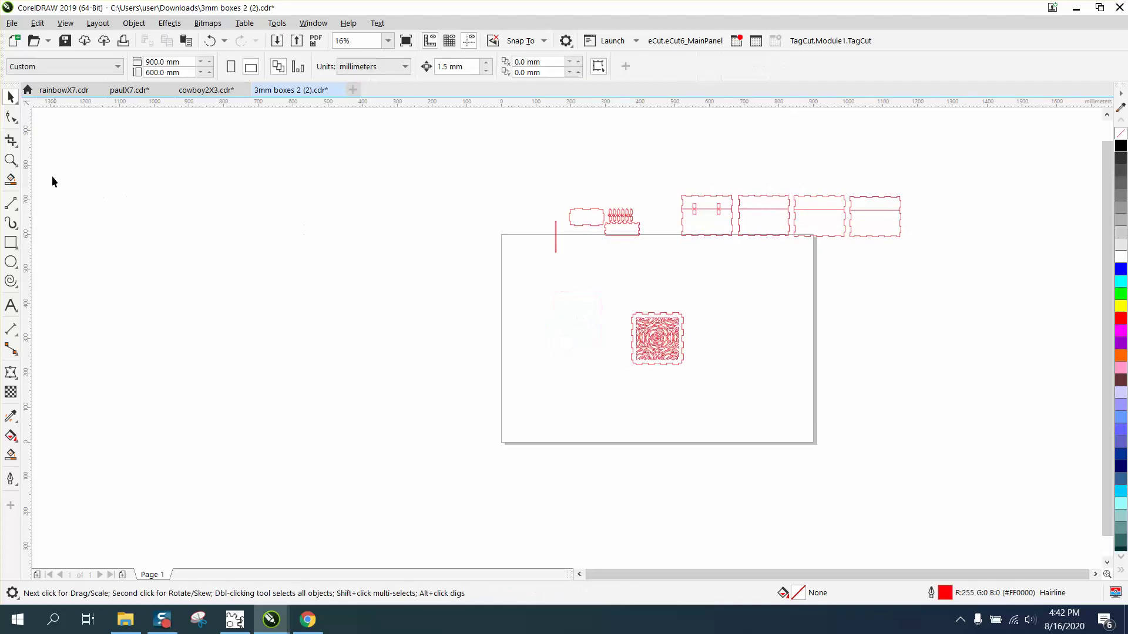
click(11, 159)
drag(604, 297, 763, 416)
click(10, 97)
click(414, 218)
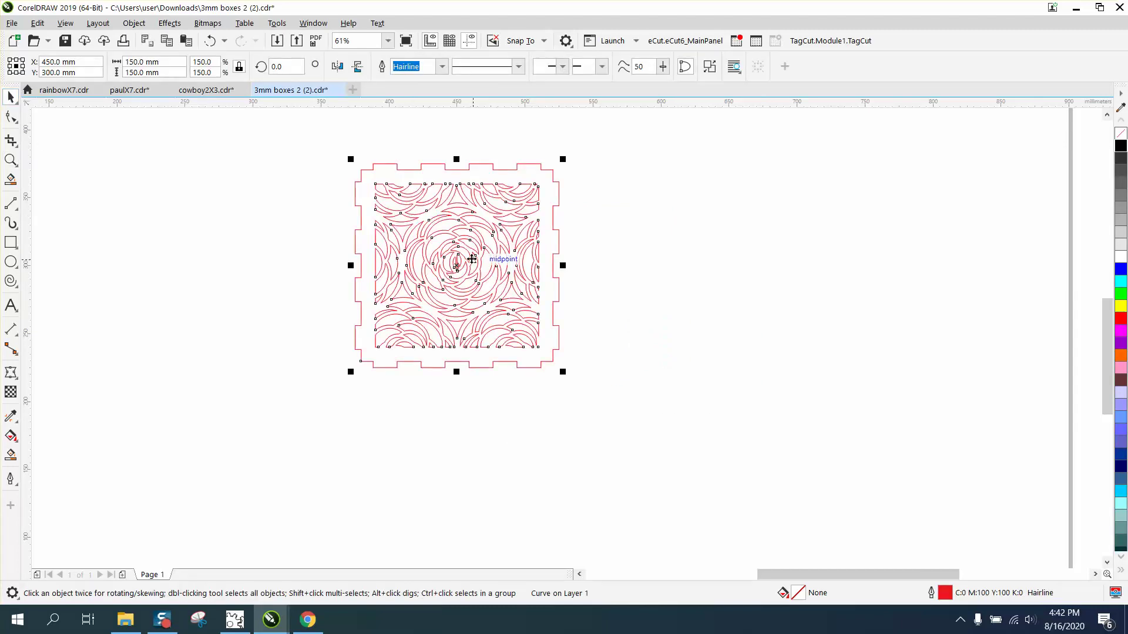
- Copy the patterned square to the right and break the left one apart
drag(463, 265, 785, 279)
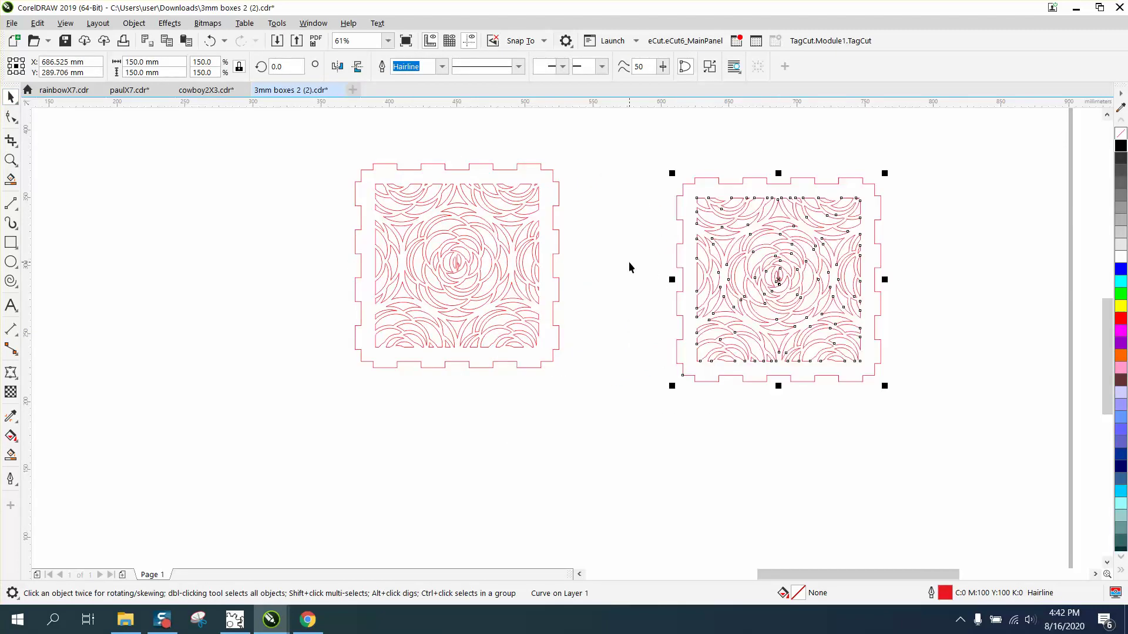
click(494, 233)
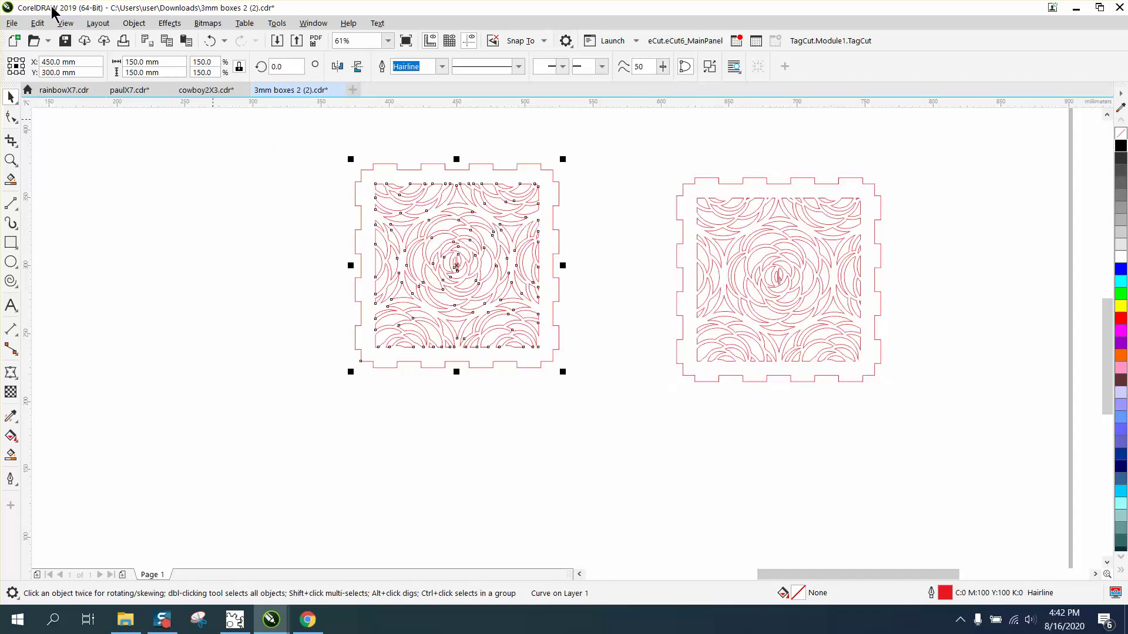
click(134, 24)
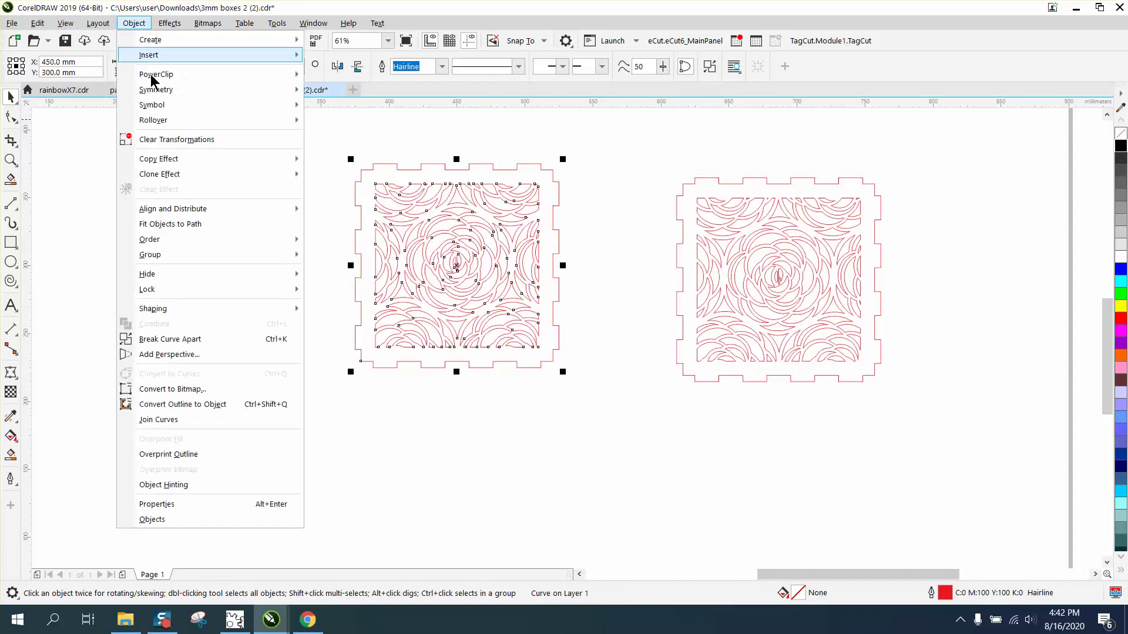
click(174, 335)
click(175, 340)
- Delete the inner rose pattern from the left square and zoom in on it
drag(367, 144, 484, 372)
drag(553, 369, 544, 357)
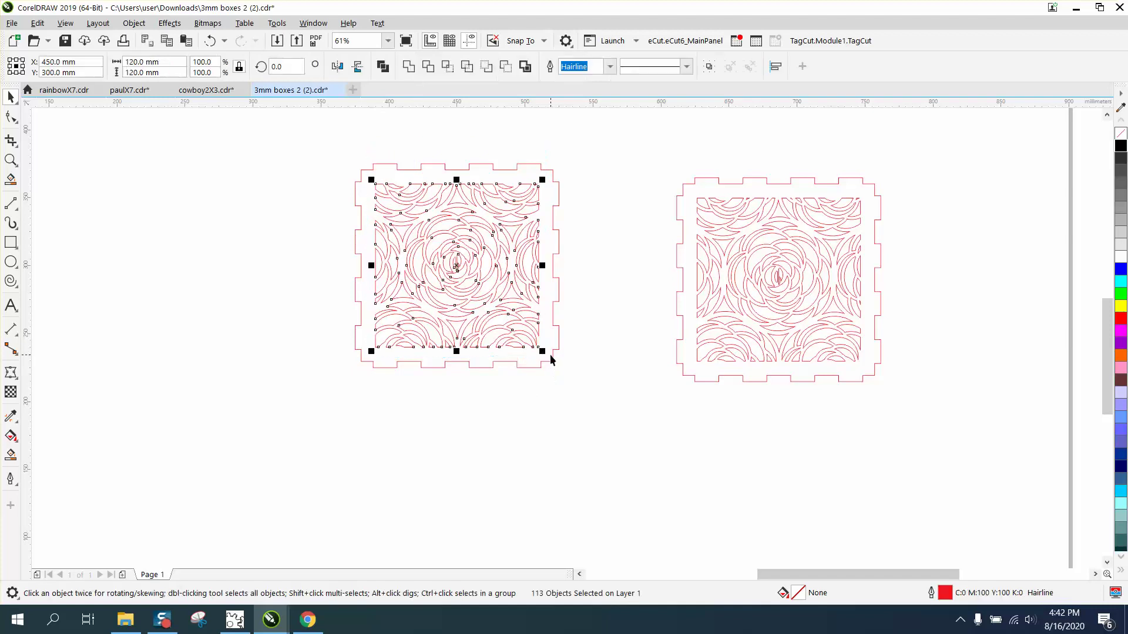
key(Delete)
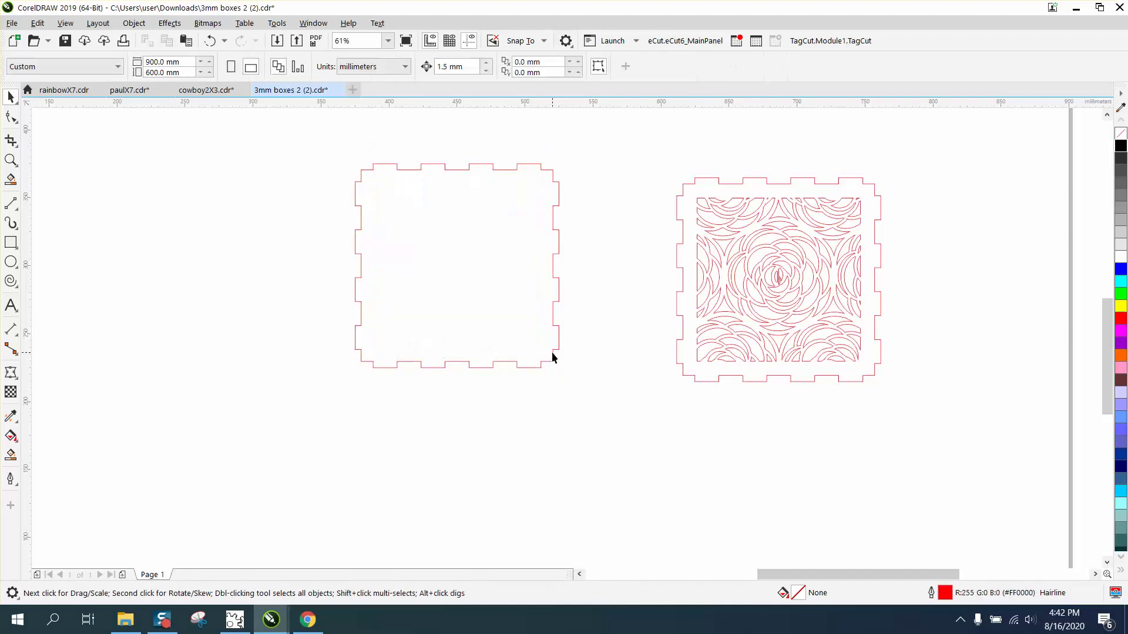
click(11, 160)
drag(315, 151, 659, 401)
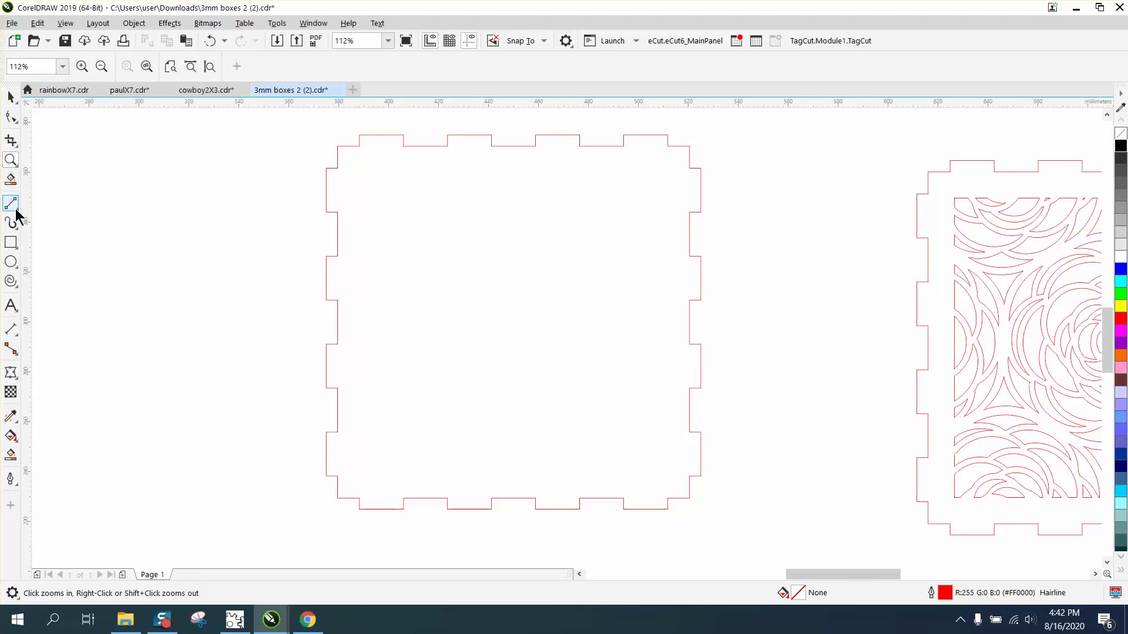
- With the Shape tool, nudge the square's top-edge nodes down to shorten those tabs
click(10, 117)
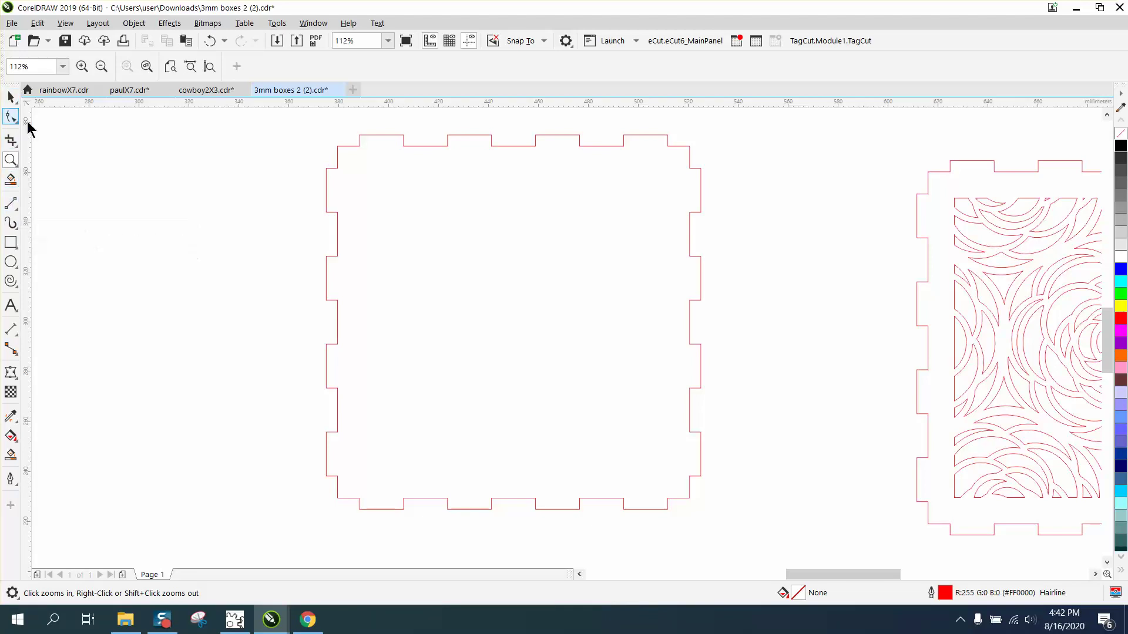
click(352, 150)
drag(352, 130, 687, 151)
key(Down)
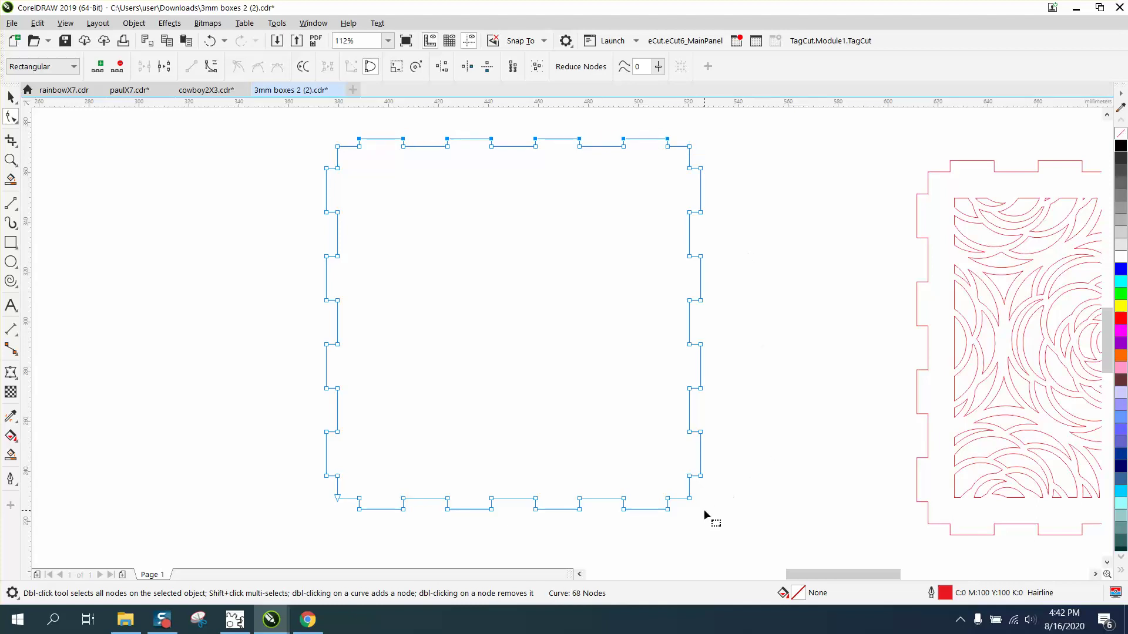
- Adjust the bottom-edge nodes, then select the left and right edge nodes of the outline
drag(696, 506, 337, 520)
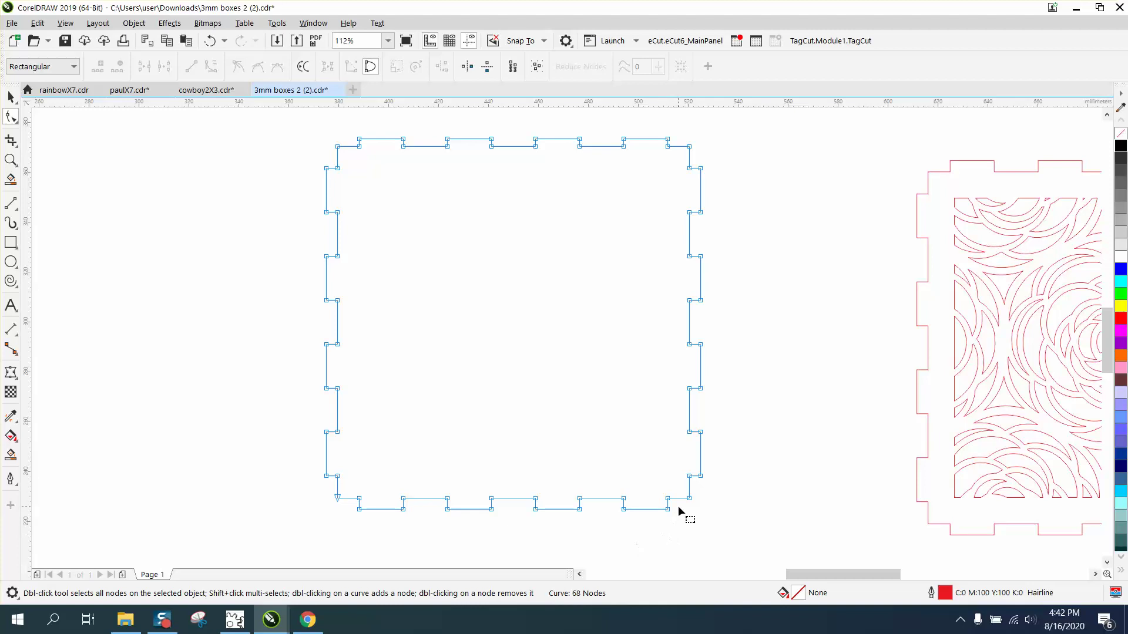
drag(680, 508, 329, 512)
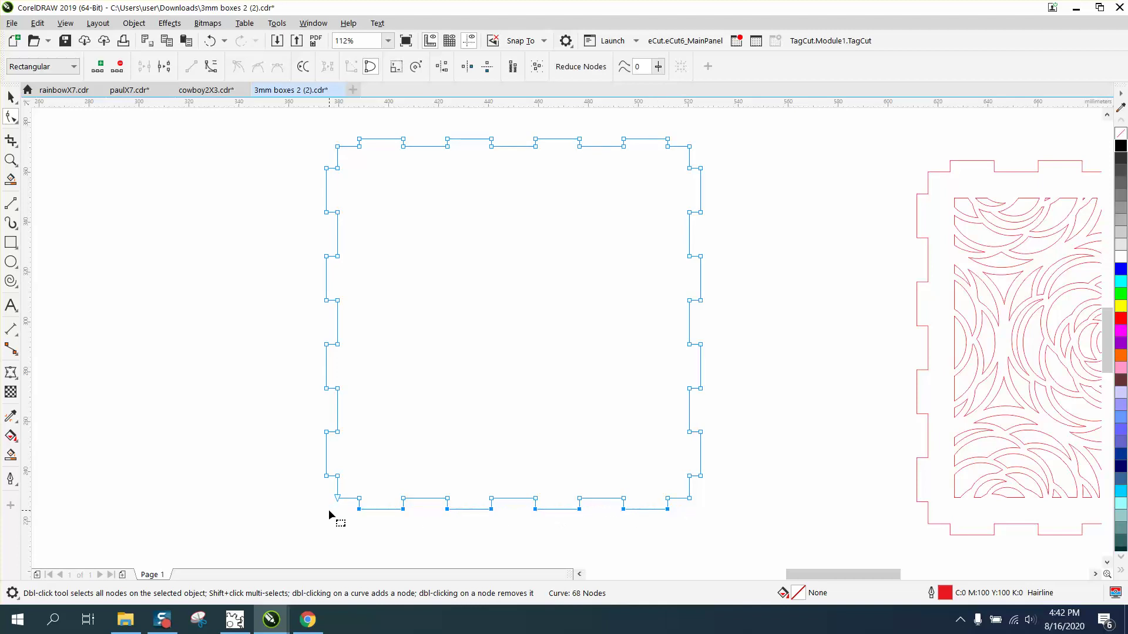
key(ctrl+z)
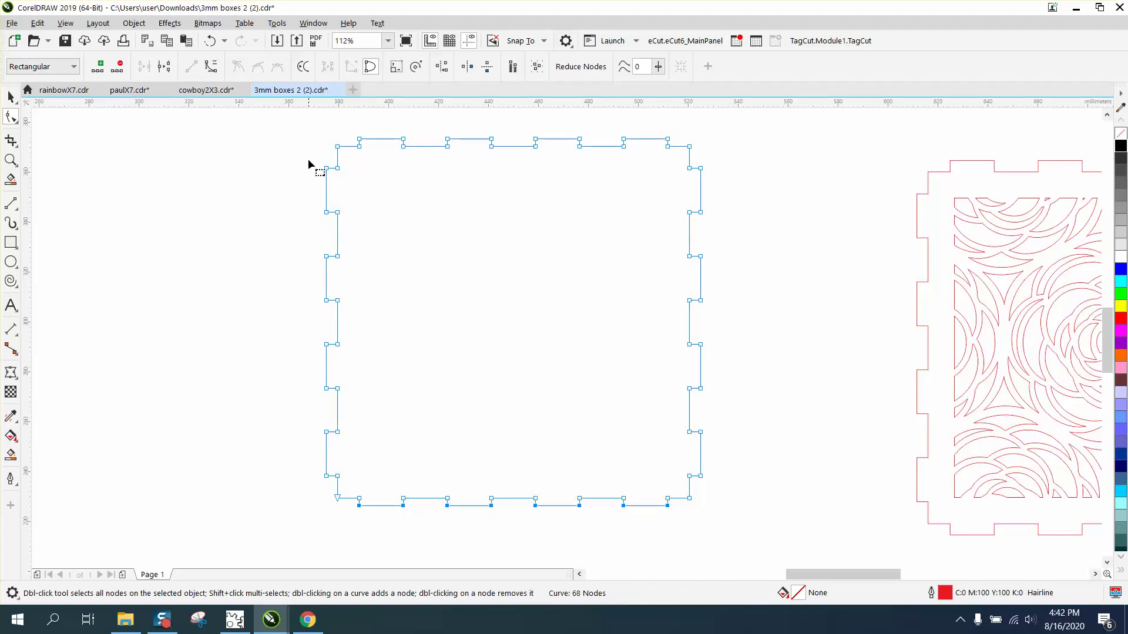
drag(311, 153, 308, 430)
drag(329, 490, 330, 493)
drag(725, 150, 700, 501)
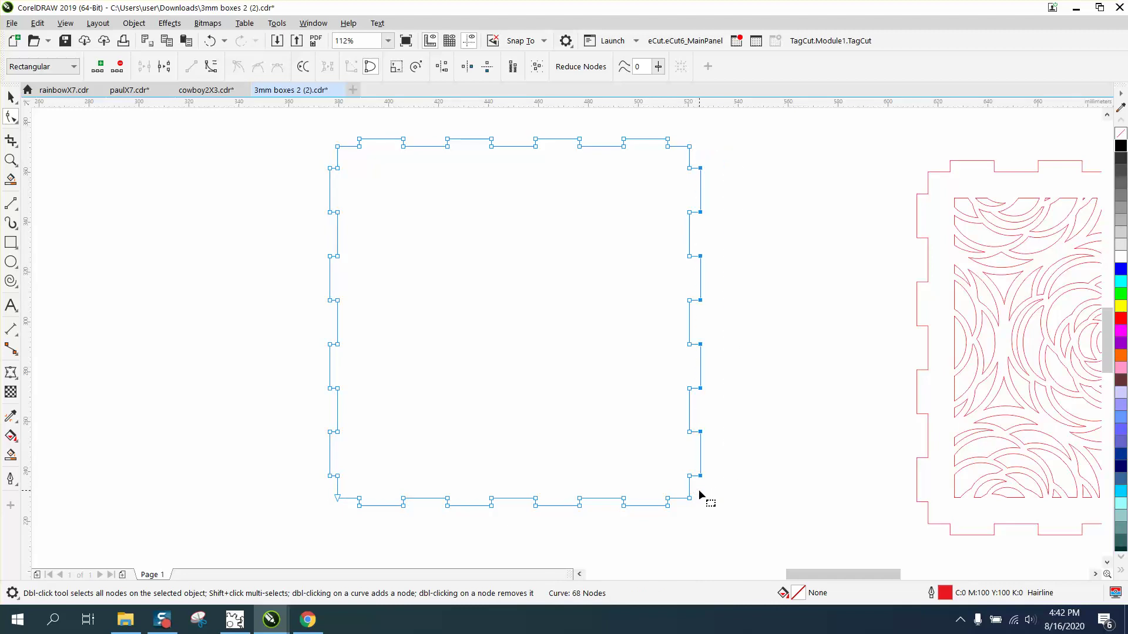
scroll(379, 359, down, 5)
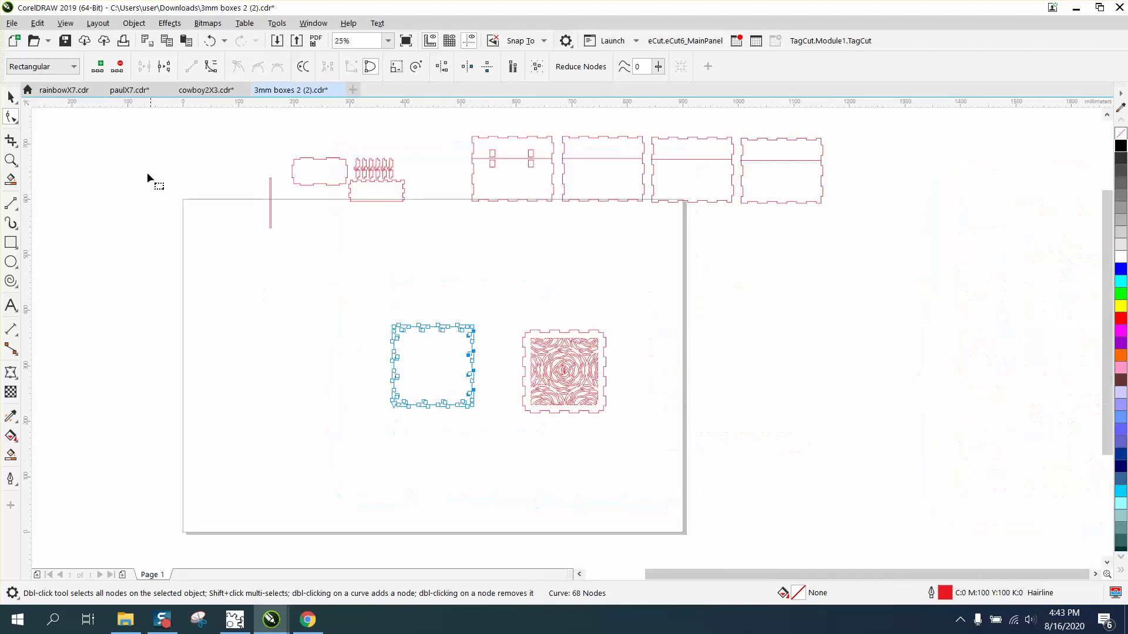
- Place a copy of the plain tabbed square up and to the right of the original
click(10, 97)
click(460, 285)
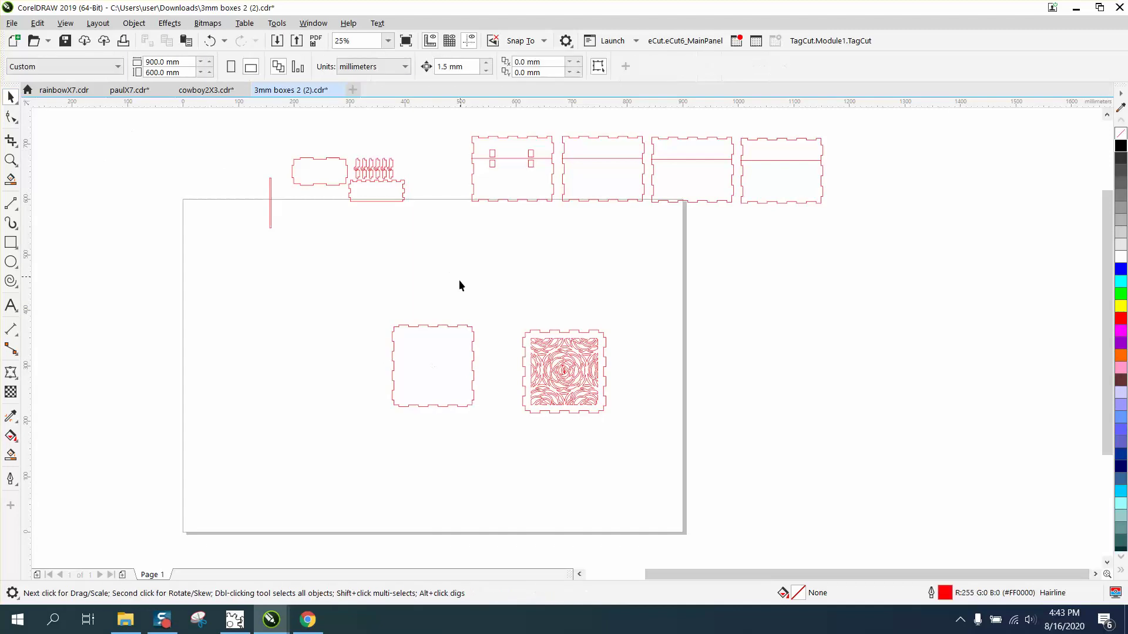
click(450, 353)
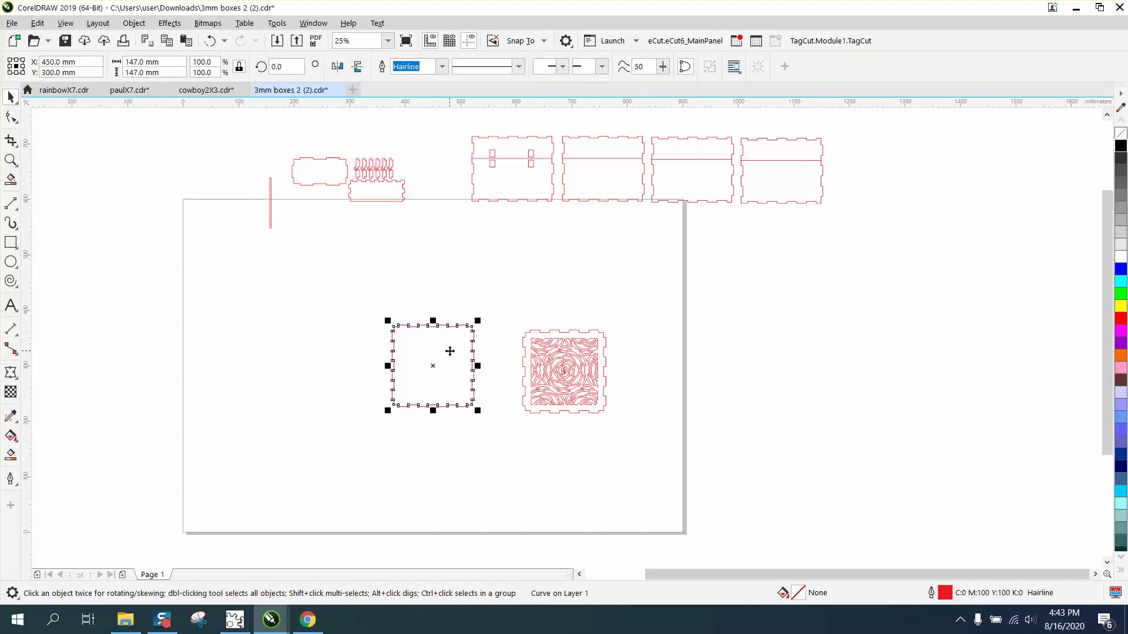
drag(450, 352, 658, 283)
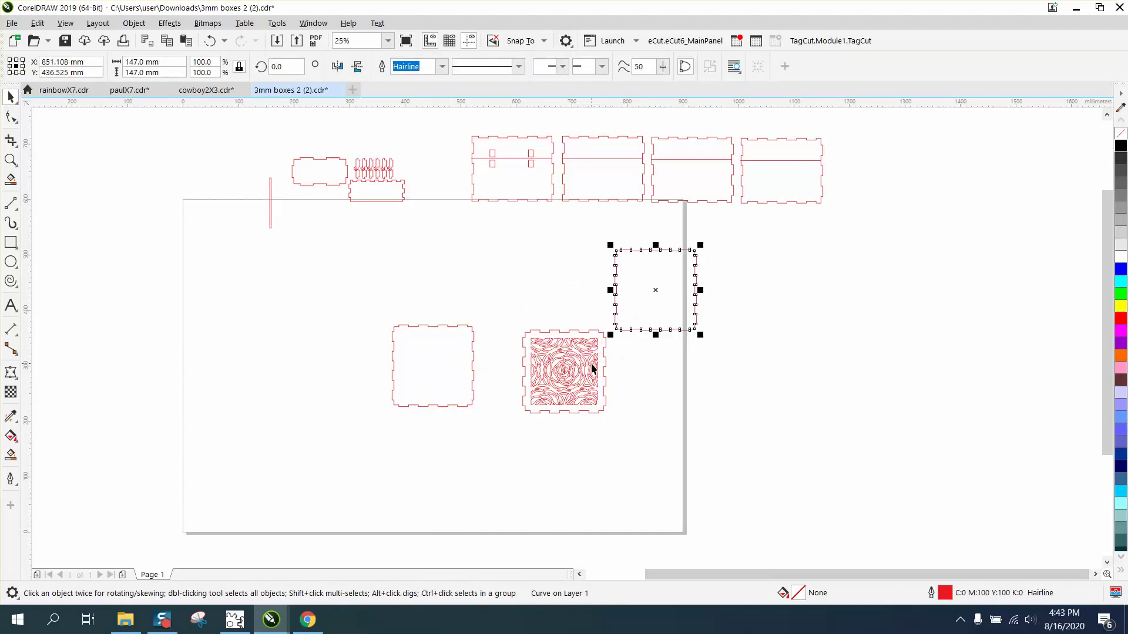
click(591, 367)
key(p)
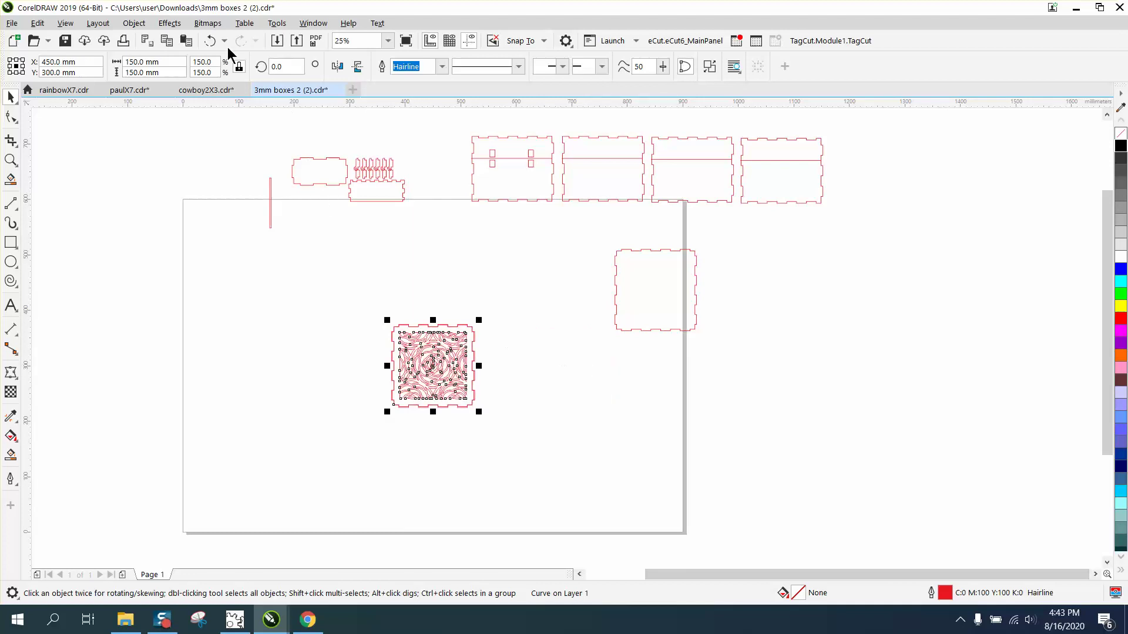
click(211, 42)
click(503, 267)
- Break apart the rose square, group its 113 pattern pieces and centre them in the reshaped square
click(571, 358)
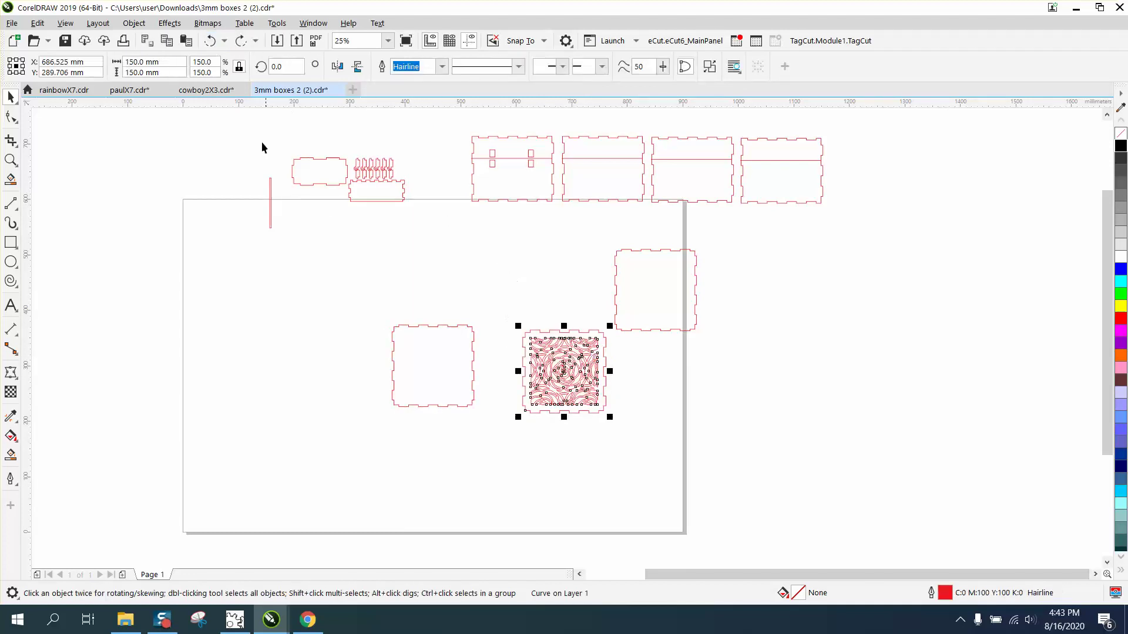
click(134, 23)
click(184, 337)
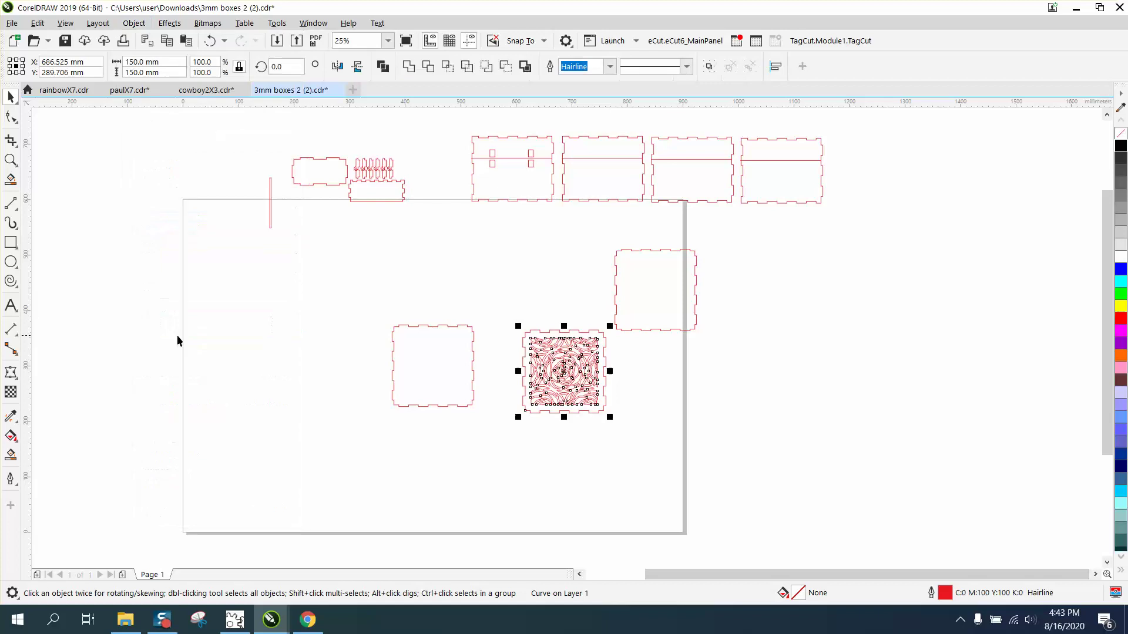
click(517, 329)
drag(533, 330, 762, 335)
drag(618, 415, 619, 415)
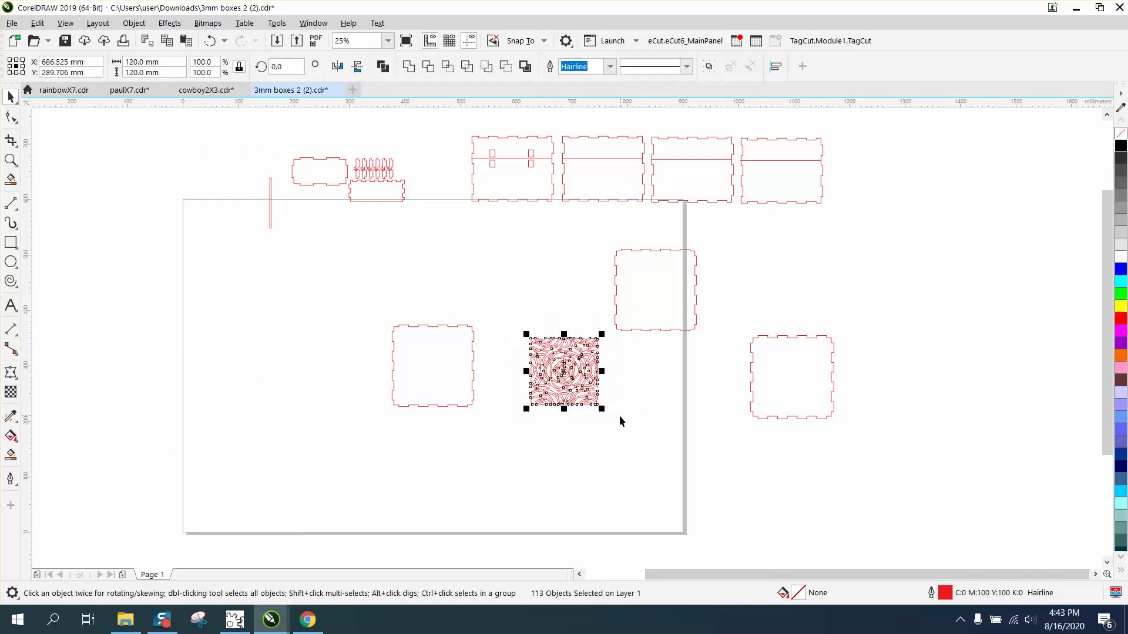
key(ctrl+g)
key(p)
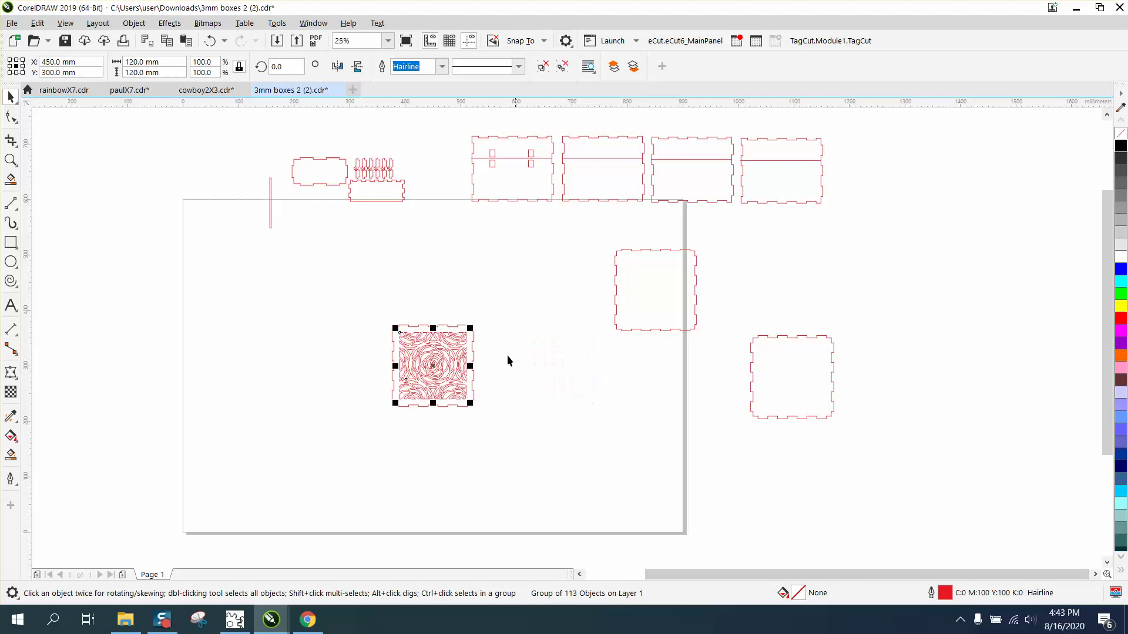
- Delete the leftover outline and move both squares up beneath the side walls
drag(656, 288, 521, 364)
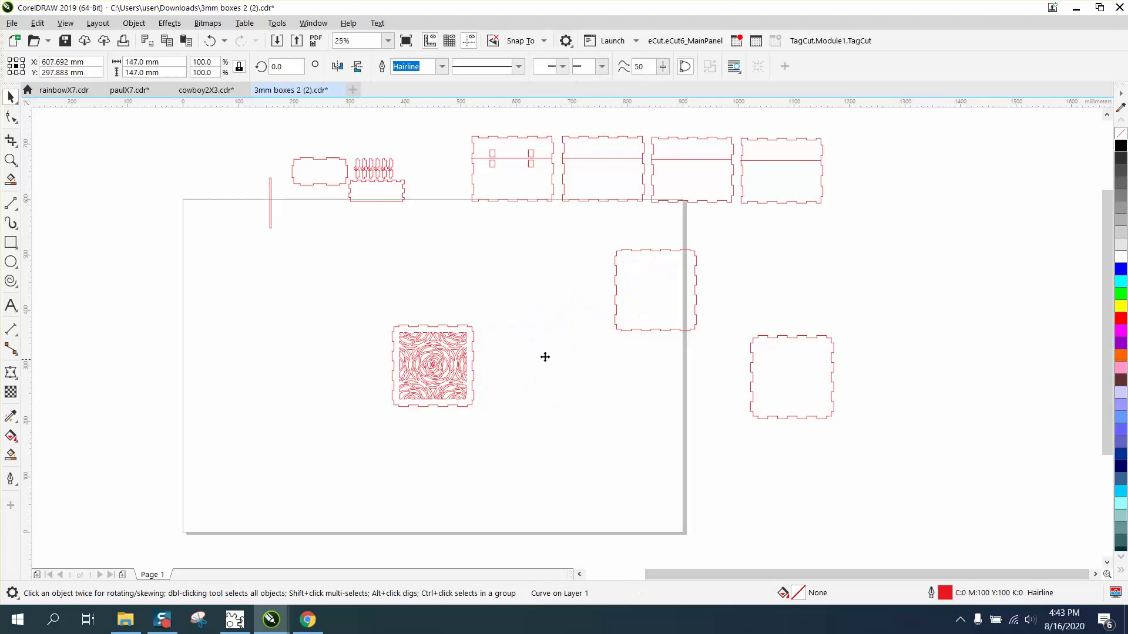
click(791, 344)
key(Delete)
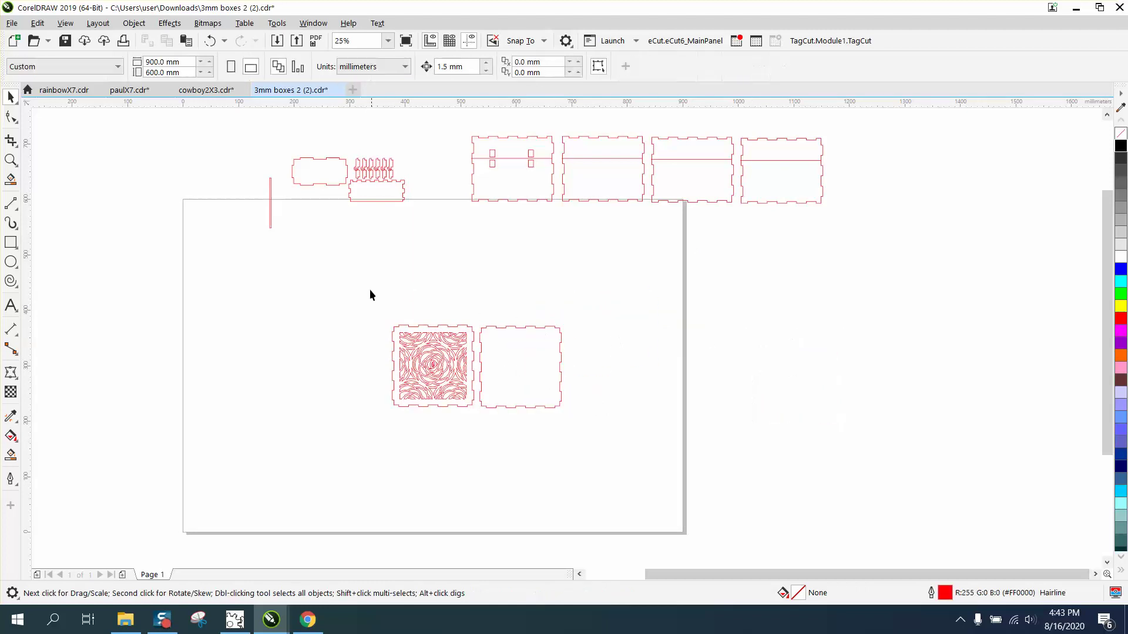
drag(624, 449, 623, 446)
drag(480, 360, 555, 249)
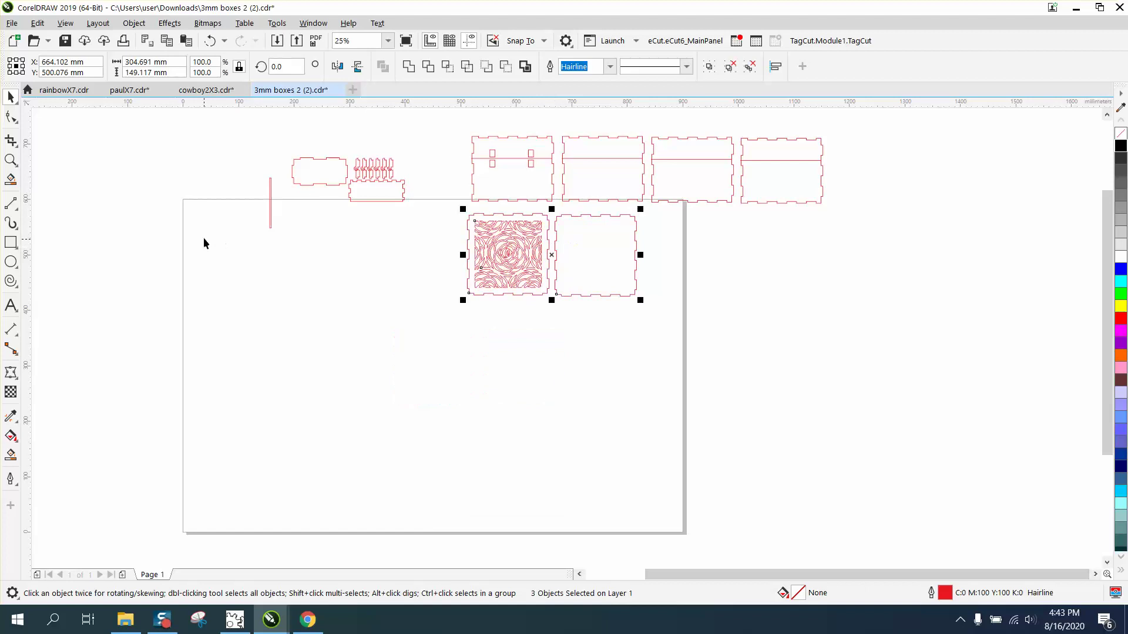
click(10, 160)
drag(246, 146, 489, 263)
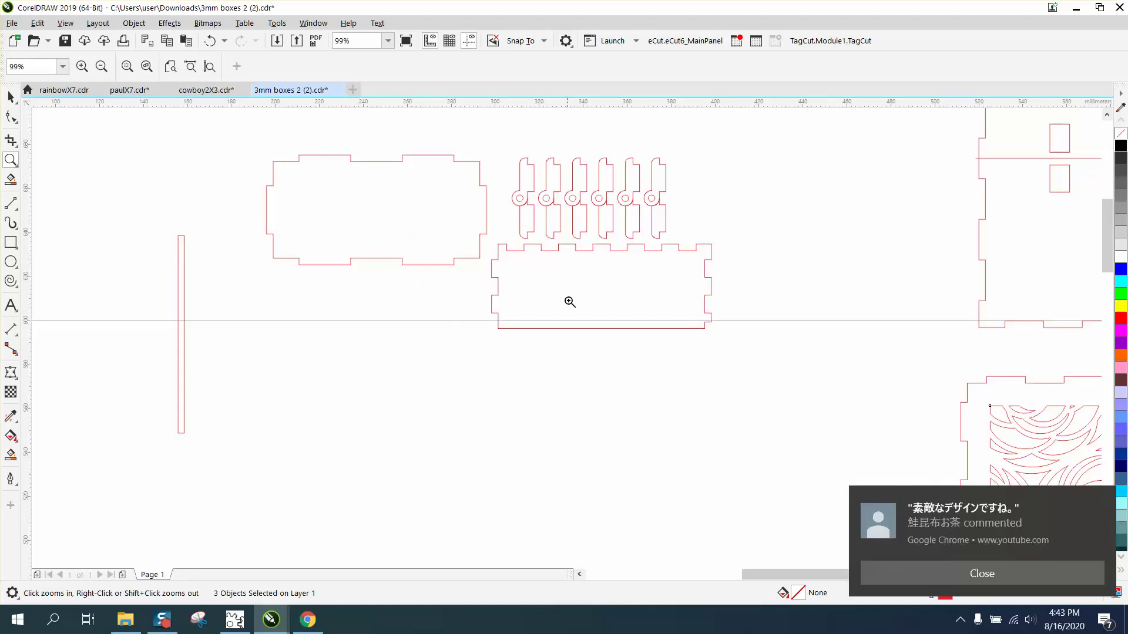
scroll(390, 250, down, 3)
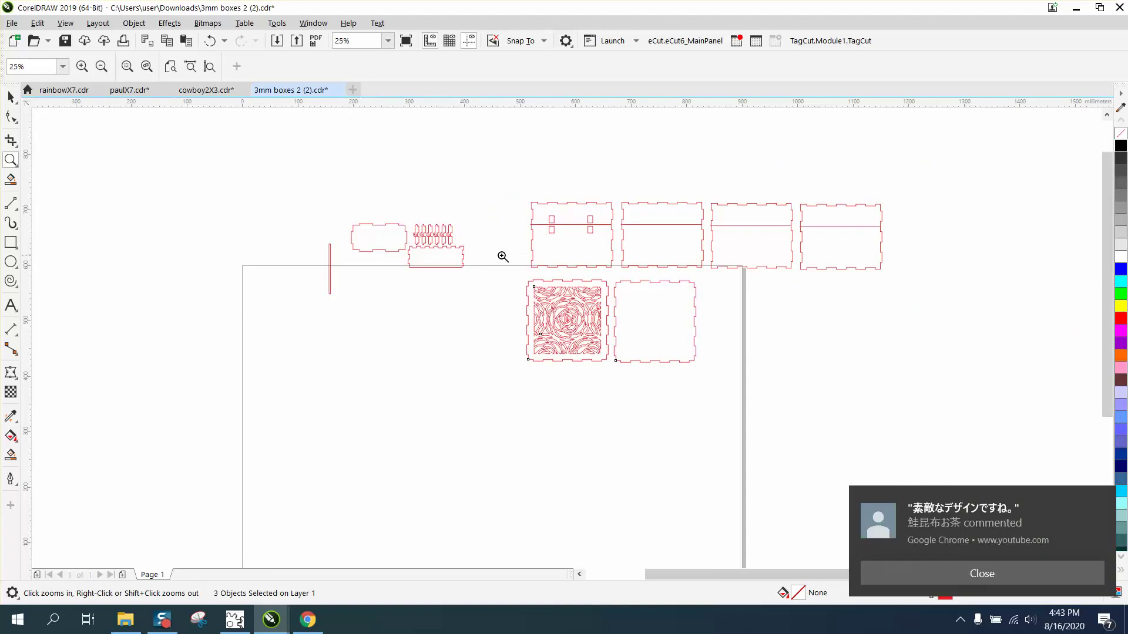
scroll(594, 255, up, 3)
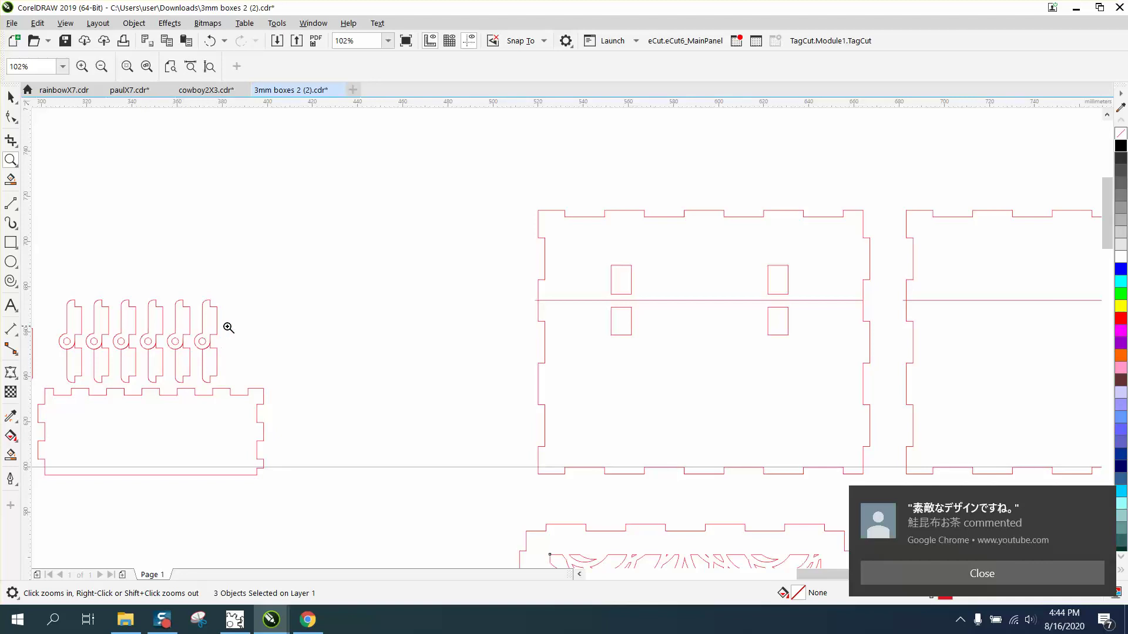
scroll(224, 329, down, 3)
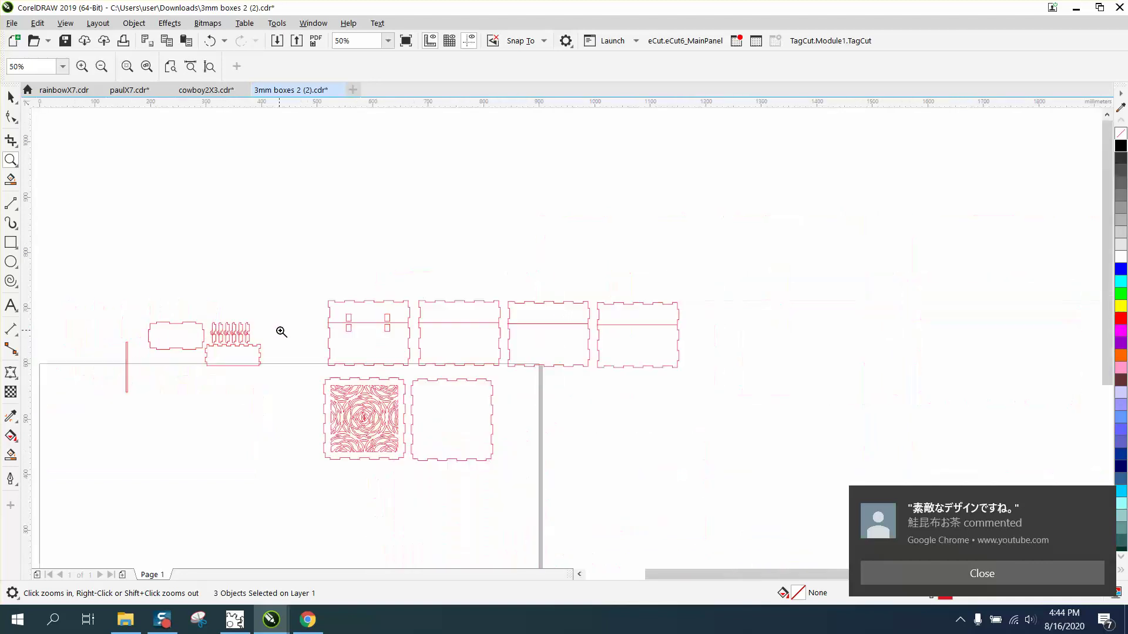
drag(317, 308, 738, 461)
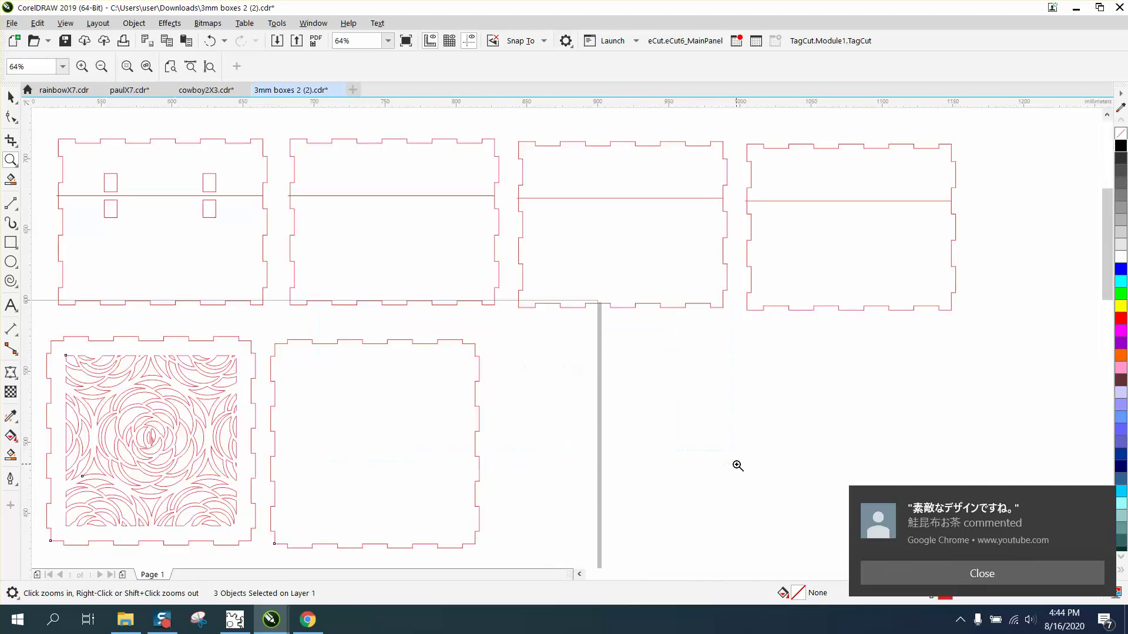